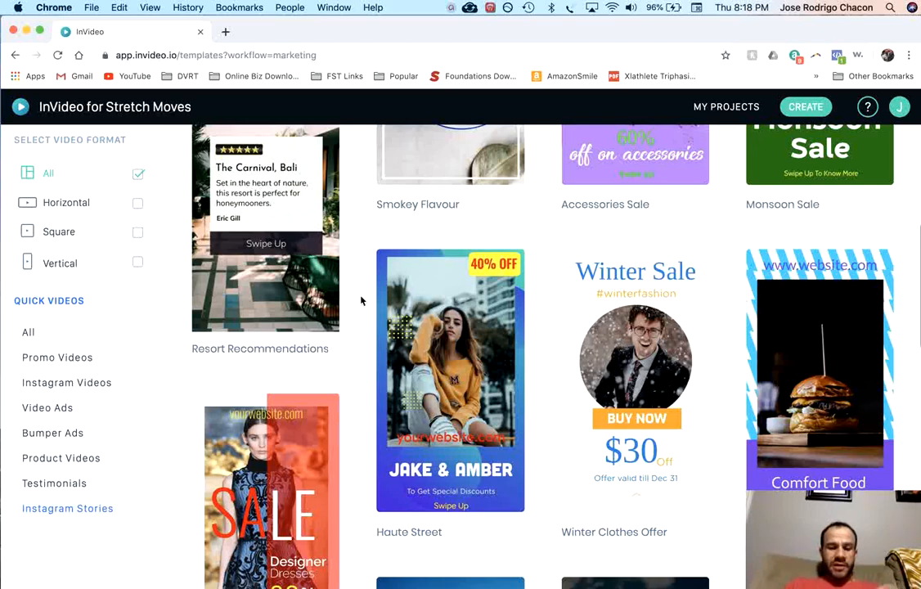
Browse the Instagram Videos templates, preview the Wellness template and close its preview
scroll(360, 301, "up", 2)
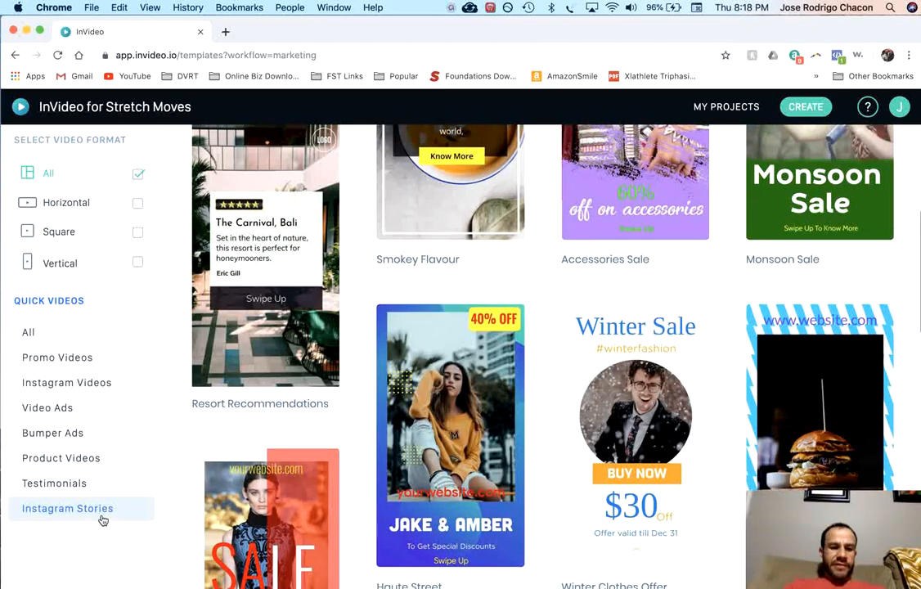
mouse_move(439, 365)
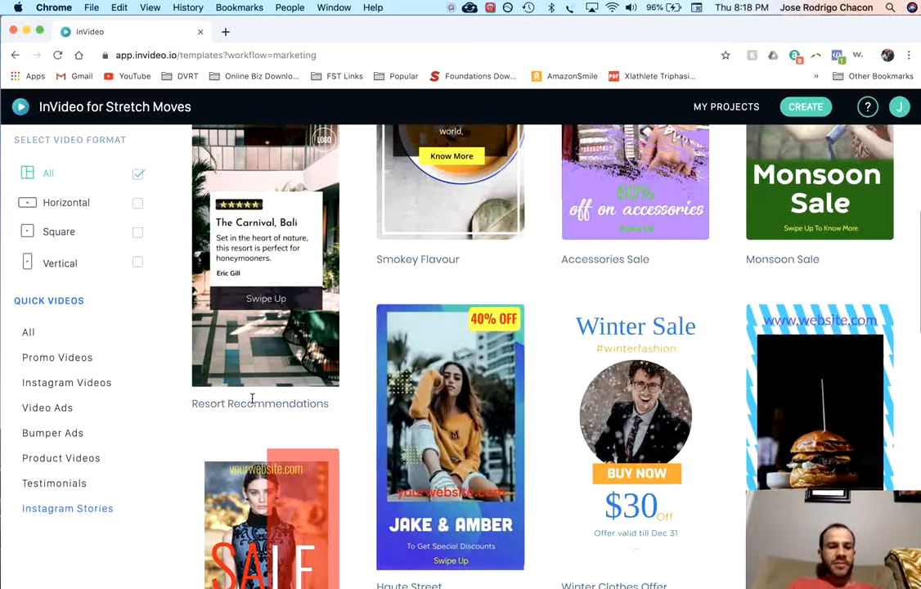
left_click(92, 390)
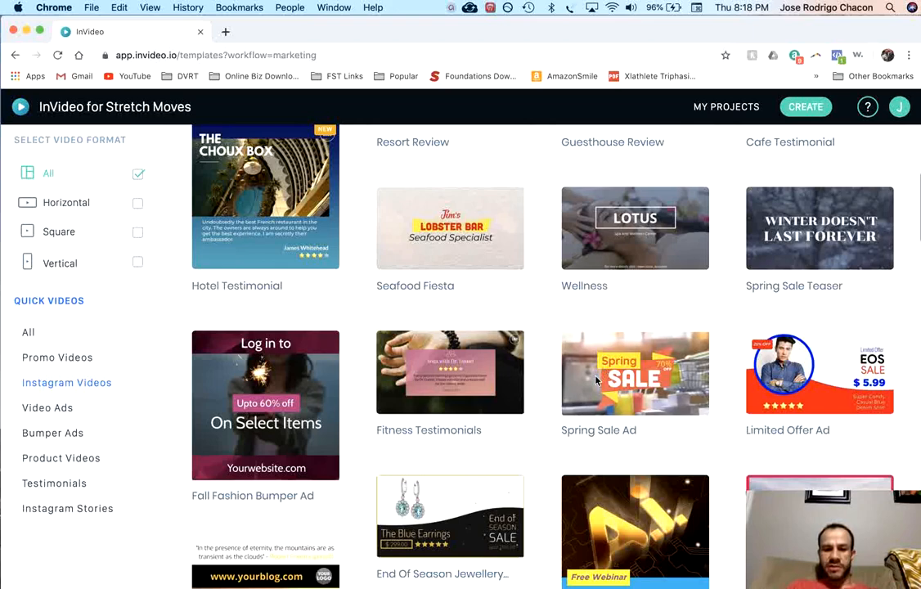
scroll(592, 384, "up", 2)
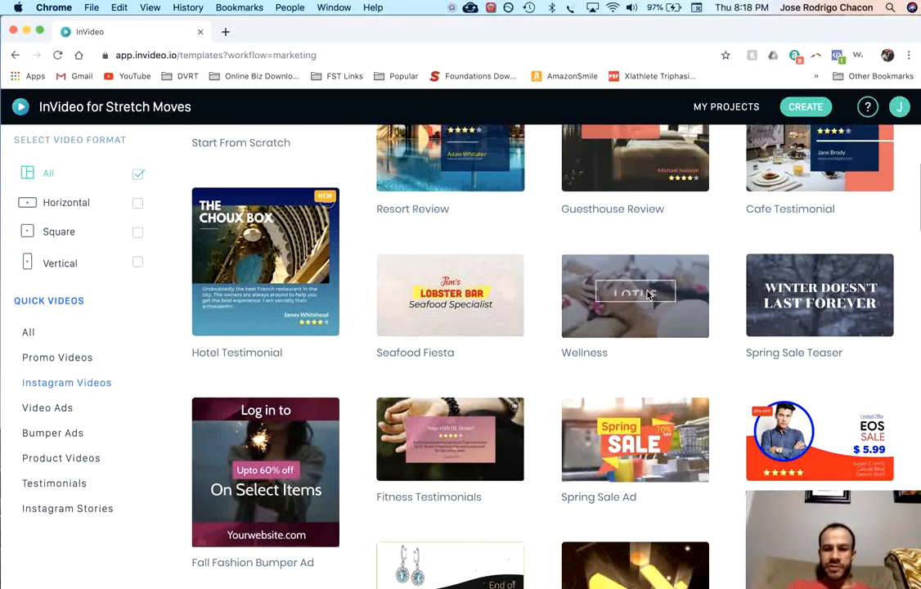
left_click(641, 312)
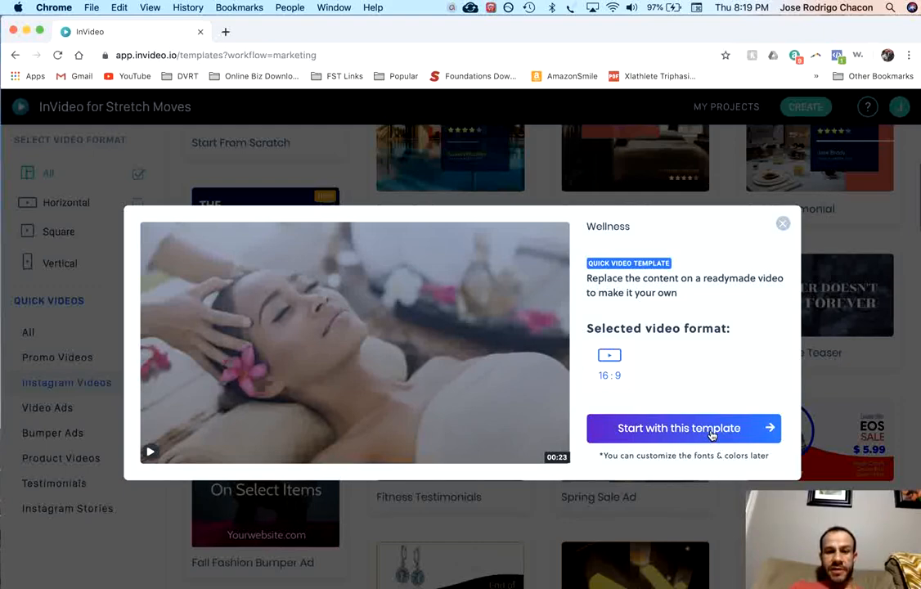
left_click(782, 226)
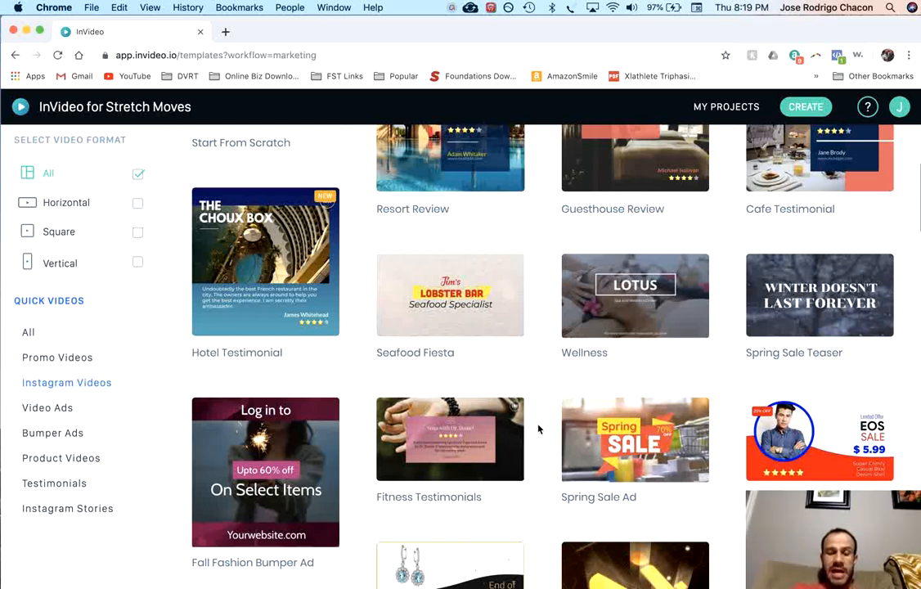
Filter the Instagram Videos templates by the Vertical format, and add the Square and Horizontal formats to the filter
scroll(538, 429, "up", 4)
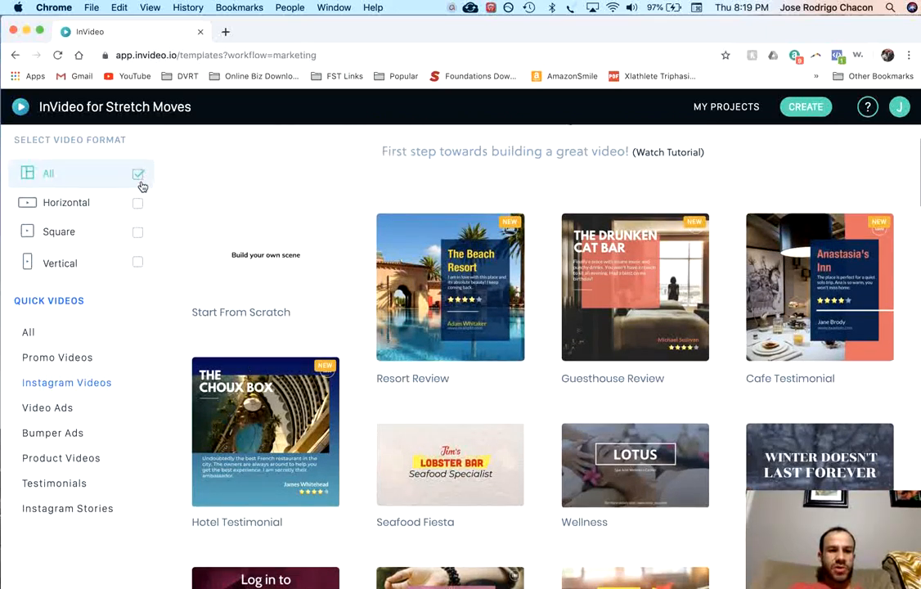
left_click(138, 264)
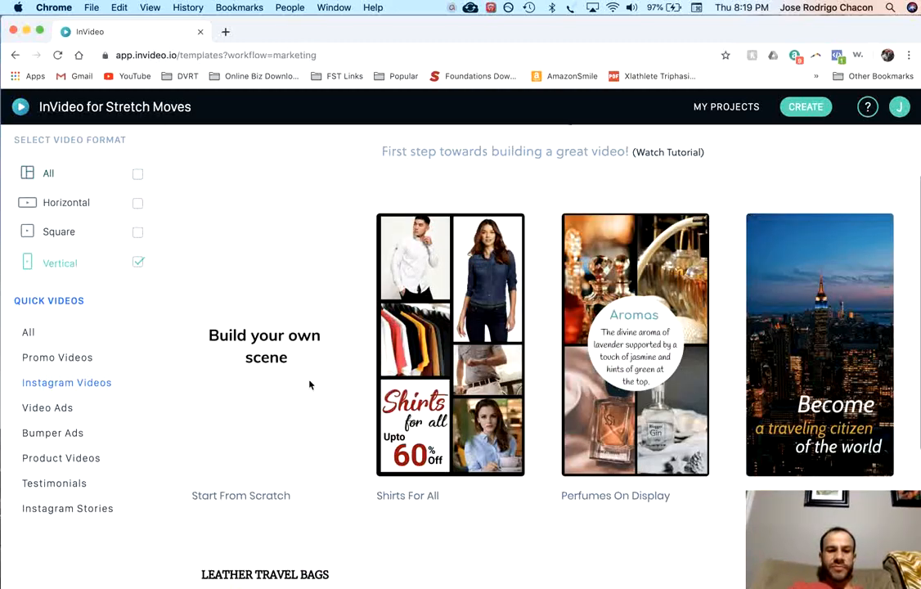
scroll(548, 339, "down", 5)
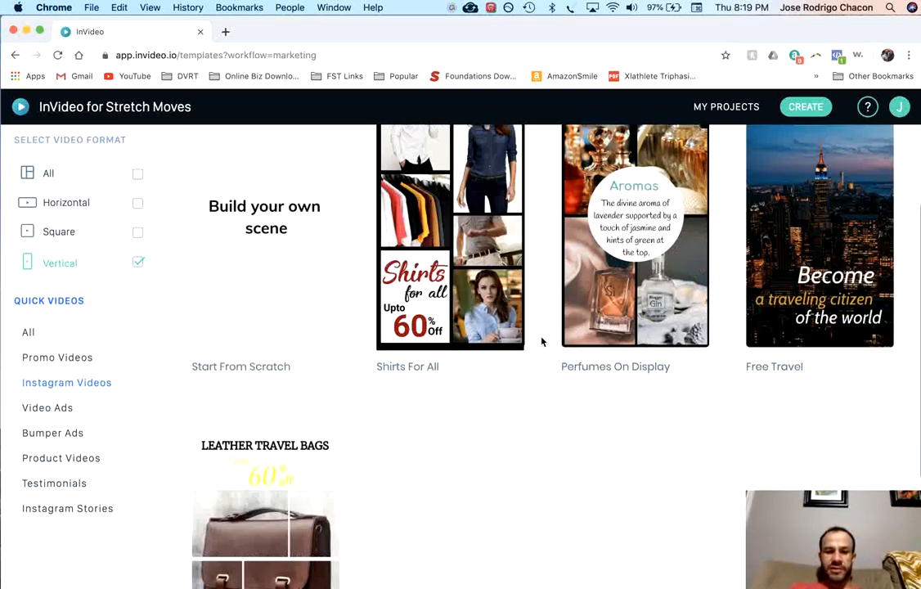
scroll(541, 342, "up", 3)
scroll(541, 342, "up", 2)
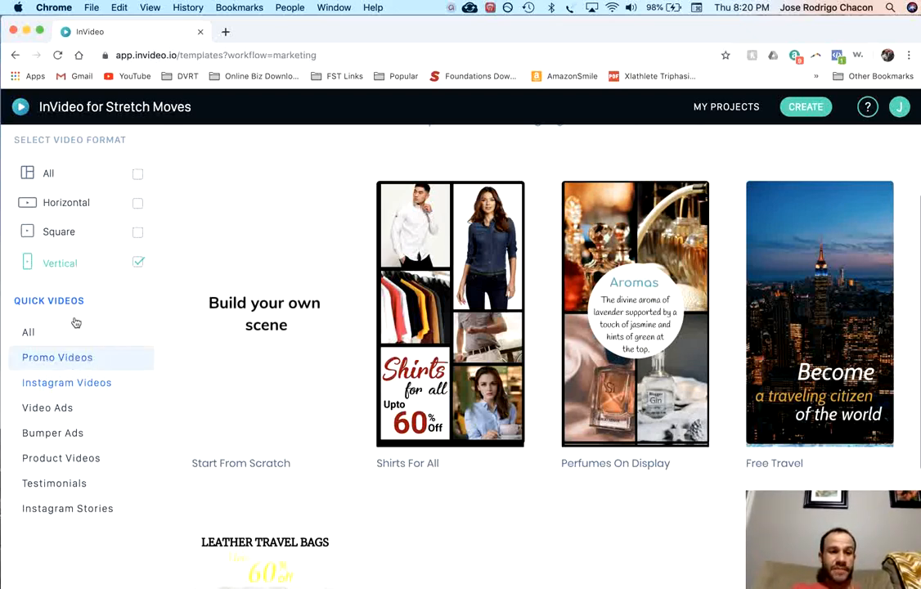
left_click(76, 234)
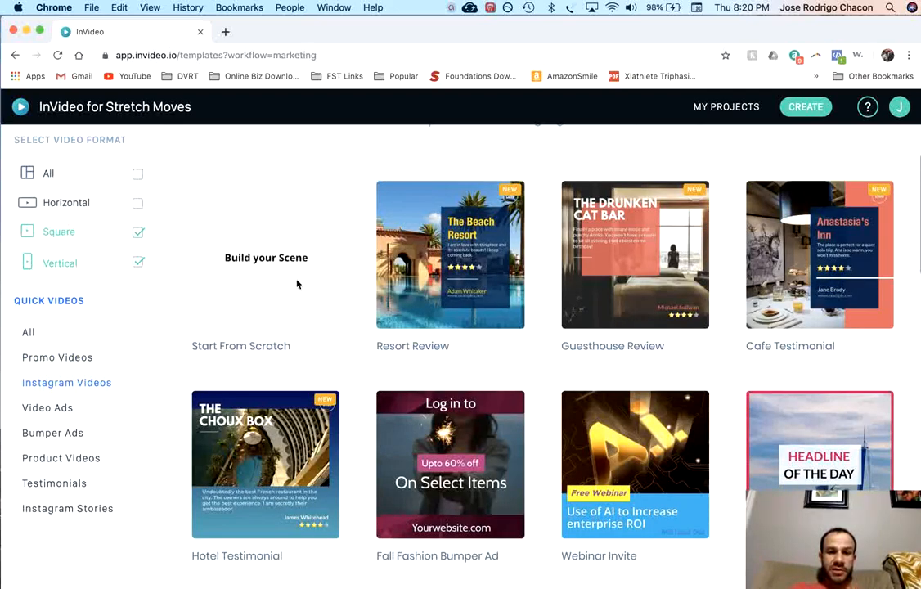
left_click(138, 204)
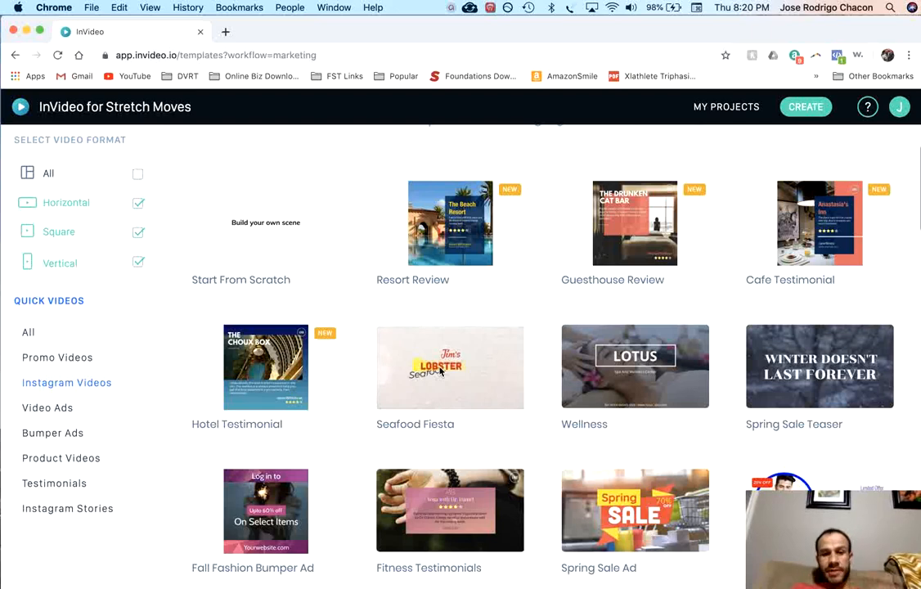
Browse the Promo Videos and Bumper Ads templates, and preview the Fun Friday Sale Bumper Ad
left_click(83, 365)
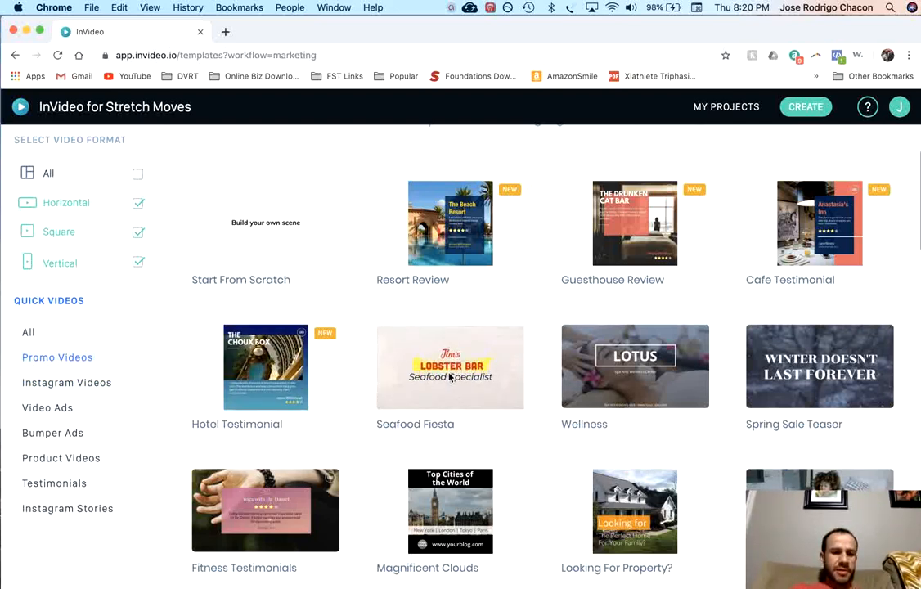
left_click(67, 440)
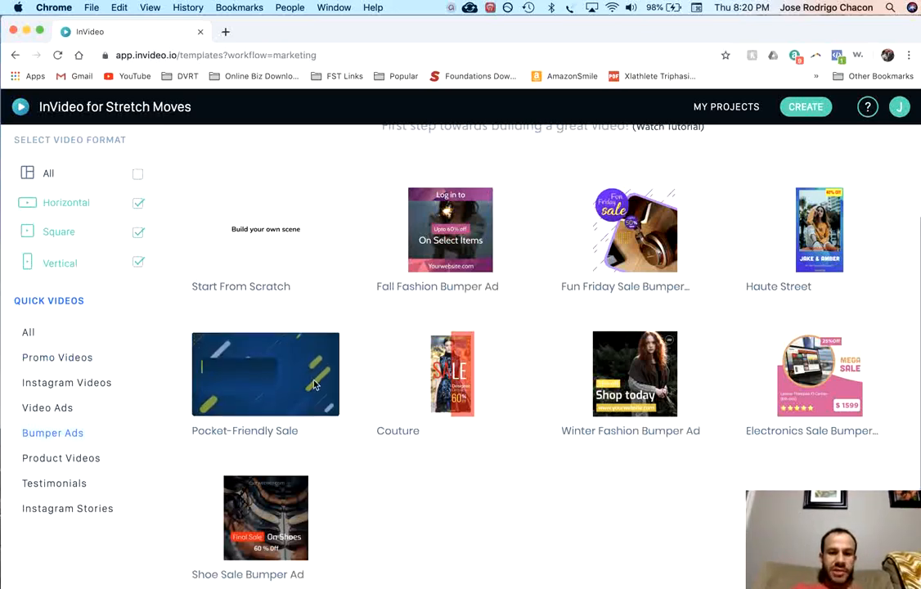
left_click(612, 249)
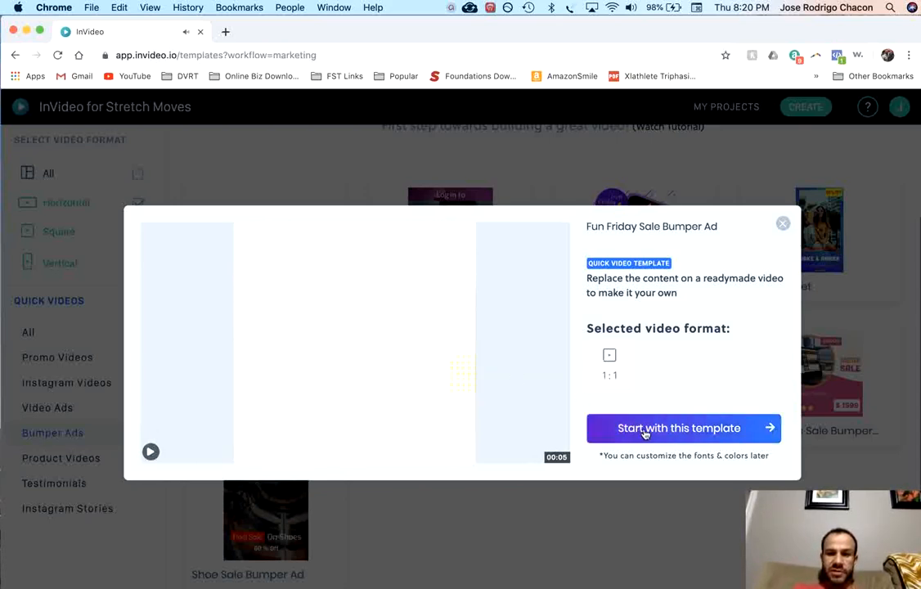
left_click(784, 224)
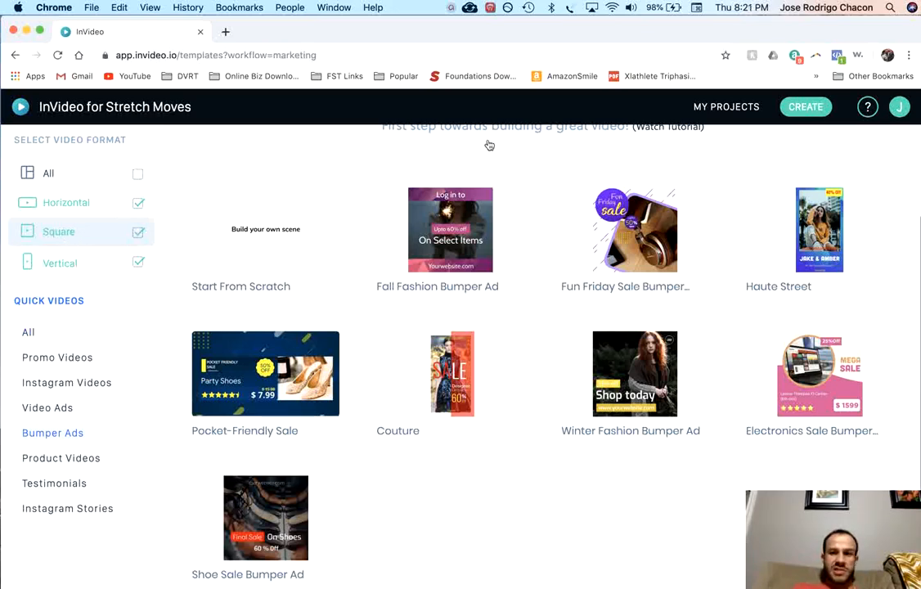
Create a new Build Your Own Video project from a blank canvas in the 16:9 YouTube & Facebook dimension
left_click(807, 112)
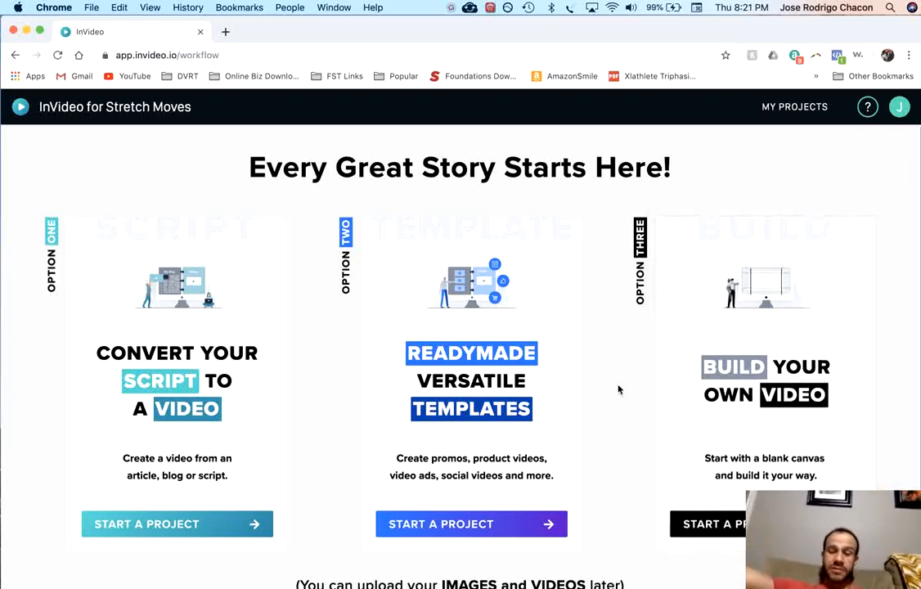
scroll(619, 390, "down", 1)
scroll(619, 390, "down", 2)
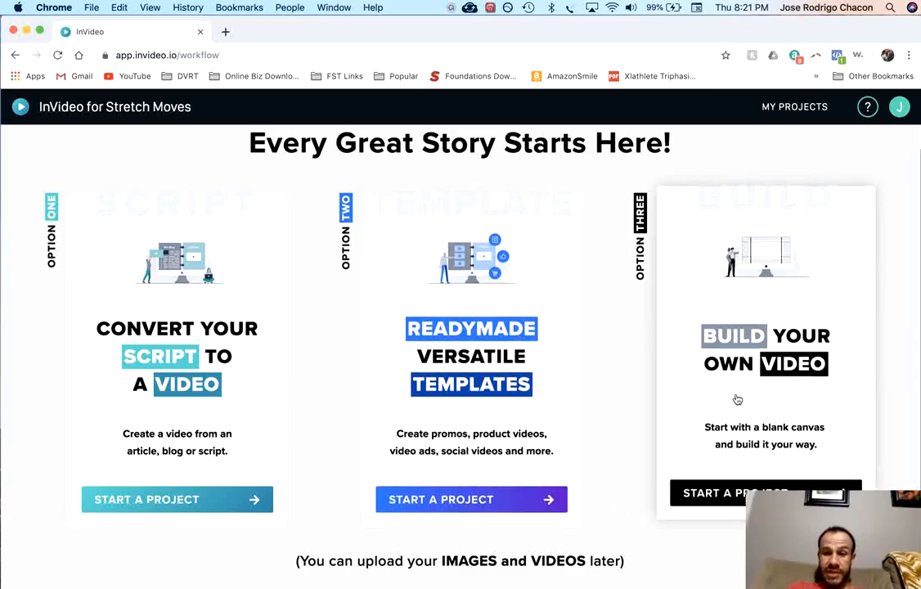
left_click(720, 497)
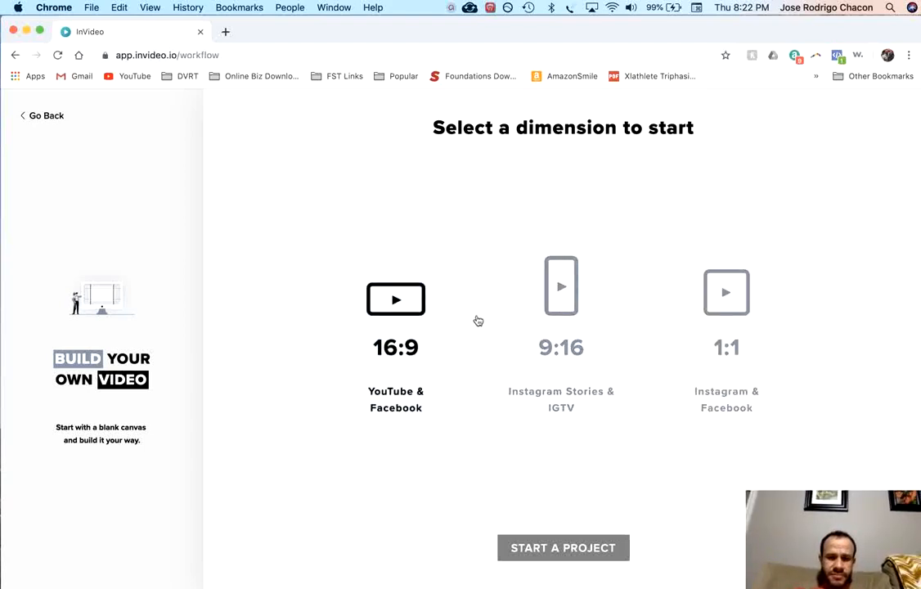
left_click(426, 309)
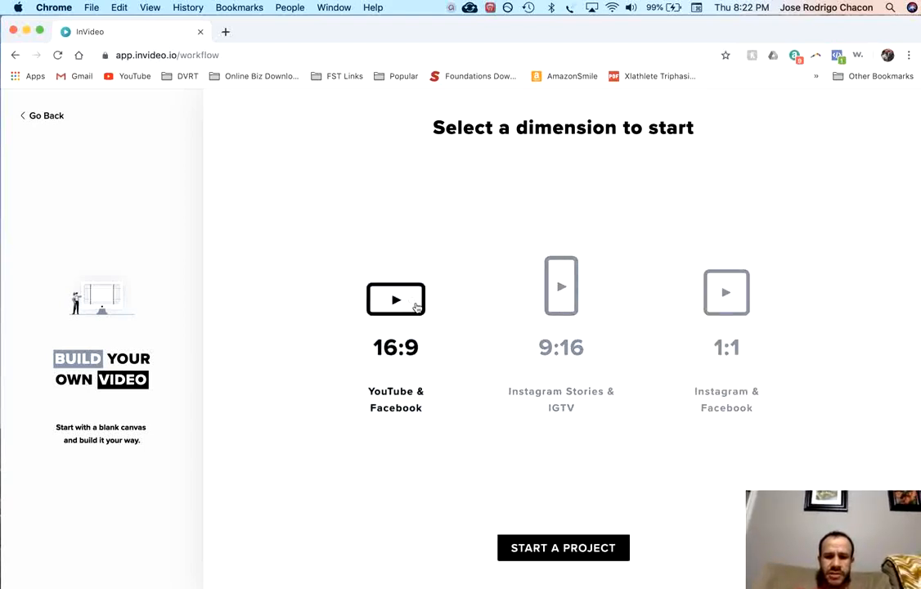
left_click(548, 546)
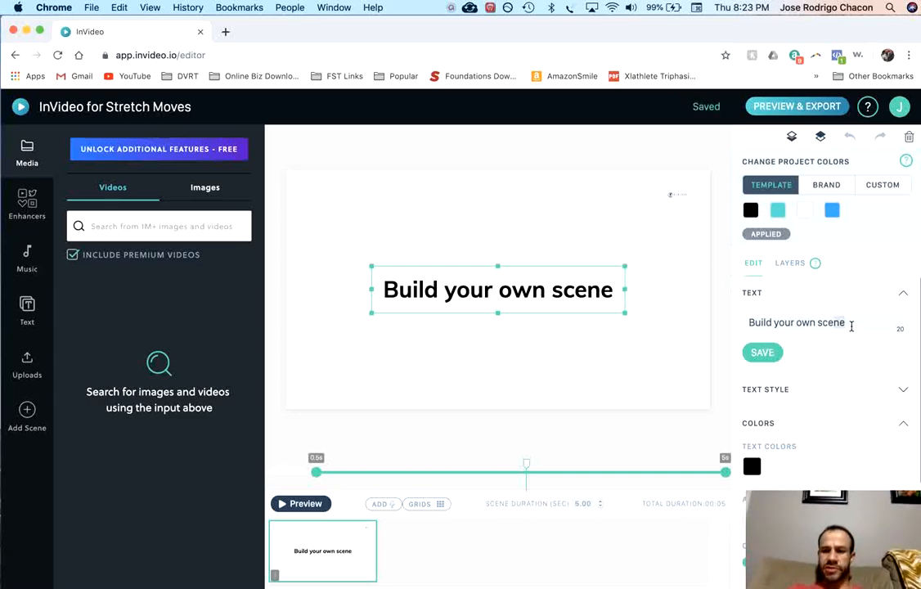
Replace the scene's placeholder text with "Summer Soccer Camp" and save it
left_click_drag(850, 323, 742, 326)
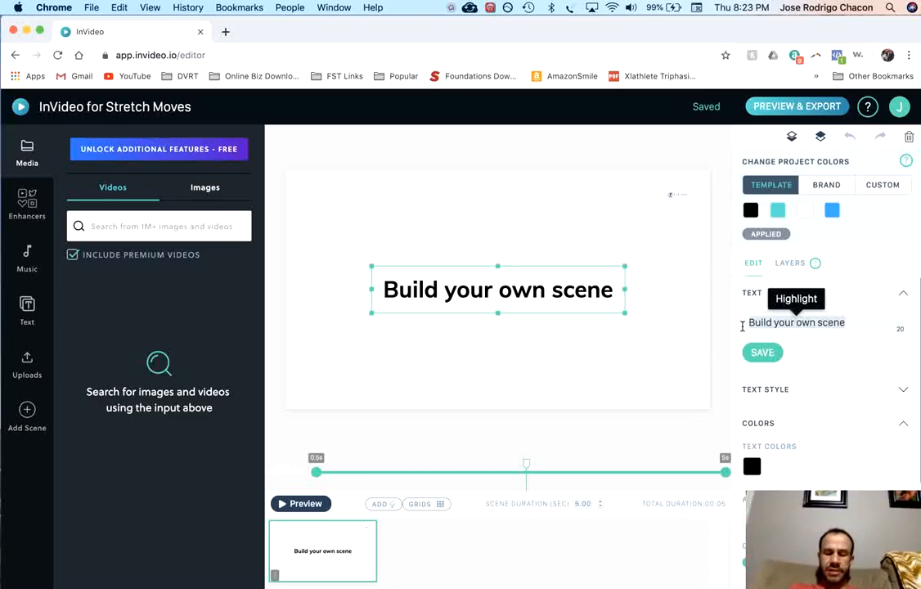
type("Summer Cam")
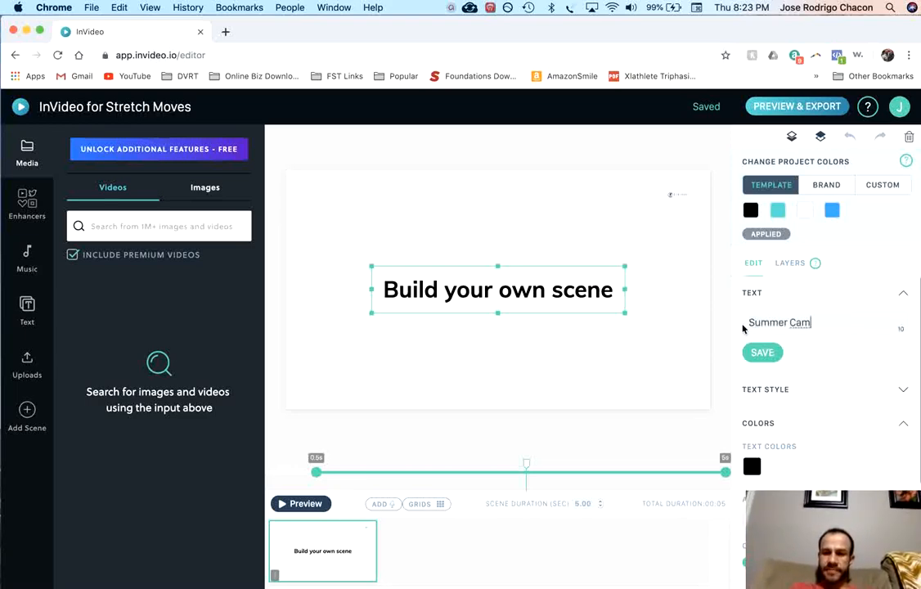
key("BackSpace")
key("BackSpace")
key("BackSpace")
type("S")
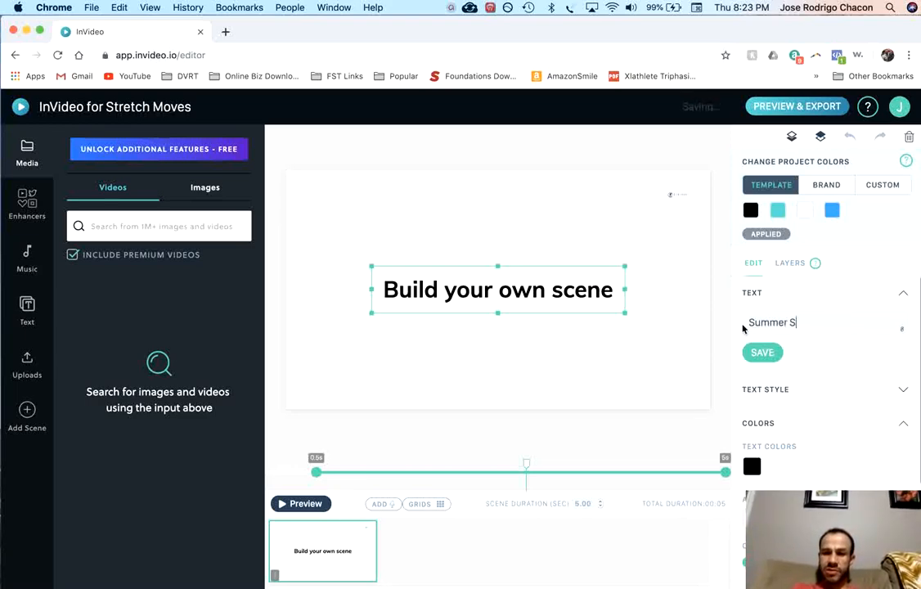
type("oocer ")
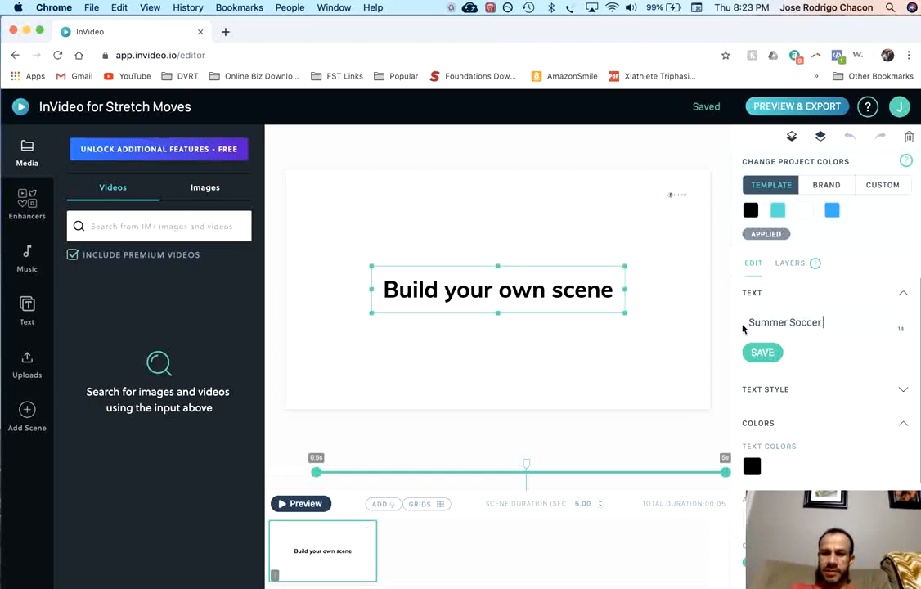
type("Camp")
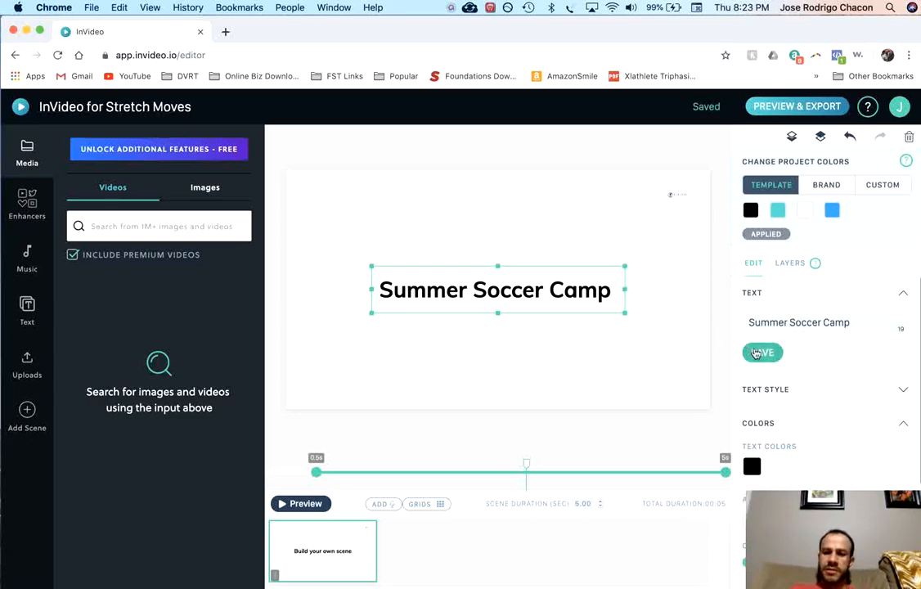
Try red #e71010 and green #10e744 as the title's text color, and return it to black #000000
scroll(818, 358, "down", 2)
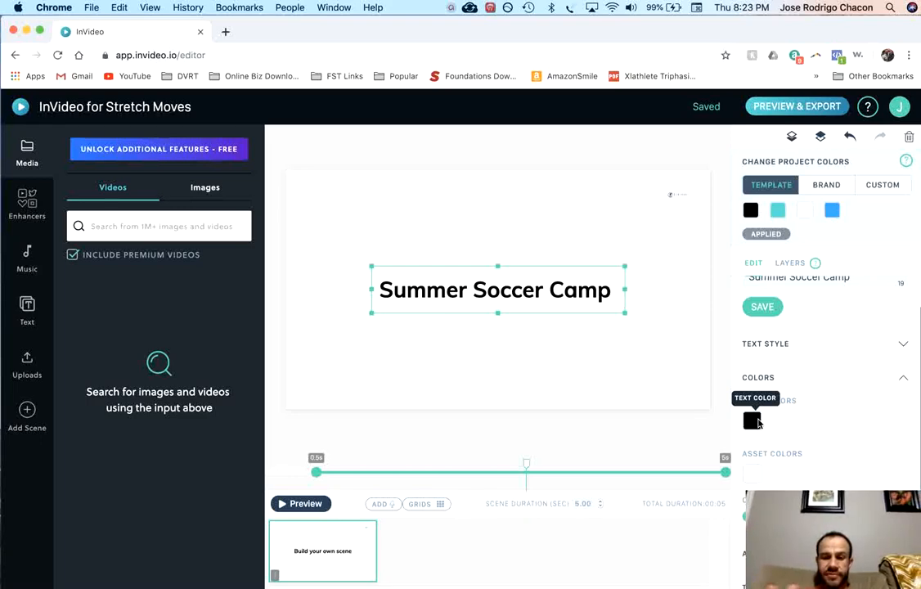
scroll(756, 417, "down", 2)
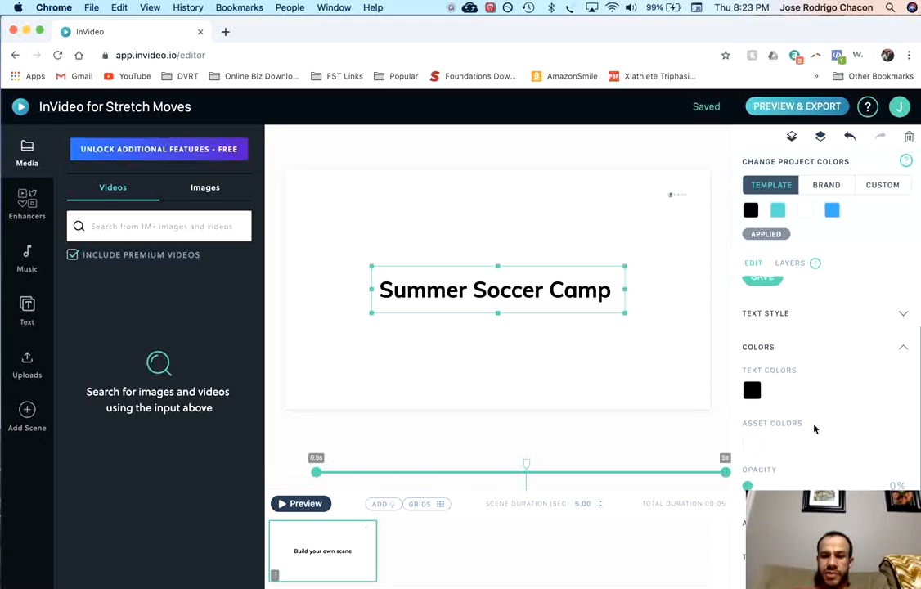
left_click(752, 391)
scroll(768, 408, "down", 3)
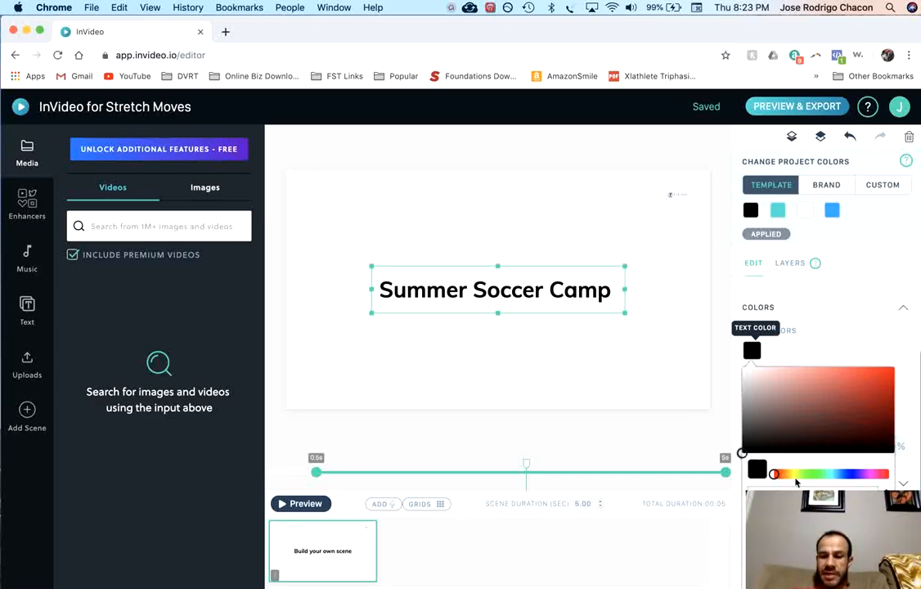
scroll(795, 482, "down", 3)
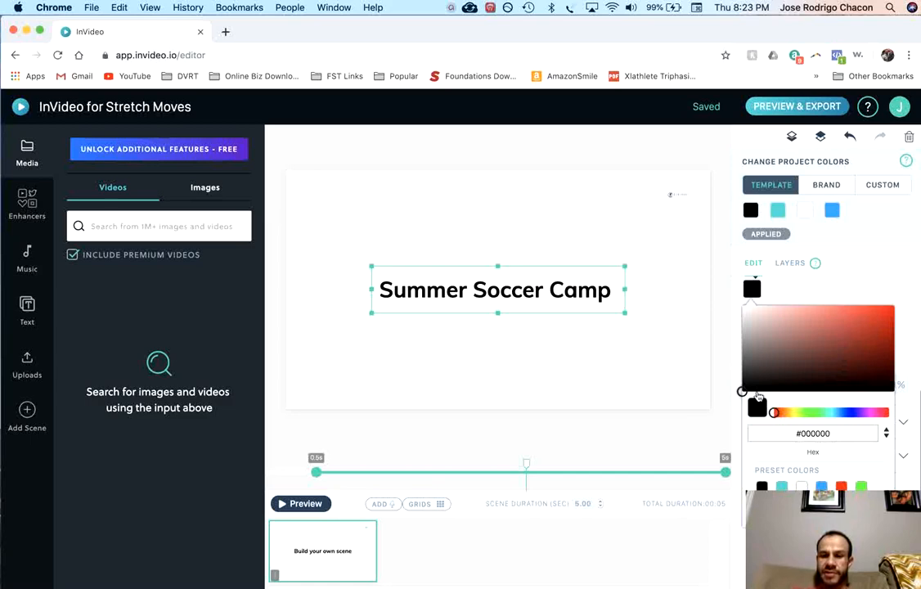
mouse_move(758, 396)
left_mouse_down()
mouse_move(748, 386)
mouse_move(848, 335)
mouse_move(842, 325)
mouse_move(867, 377)
mouse_move(873, 319)
mouse_move(885, 318)
left_mouse_up()
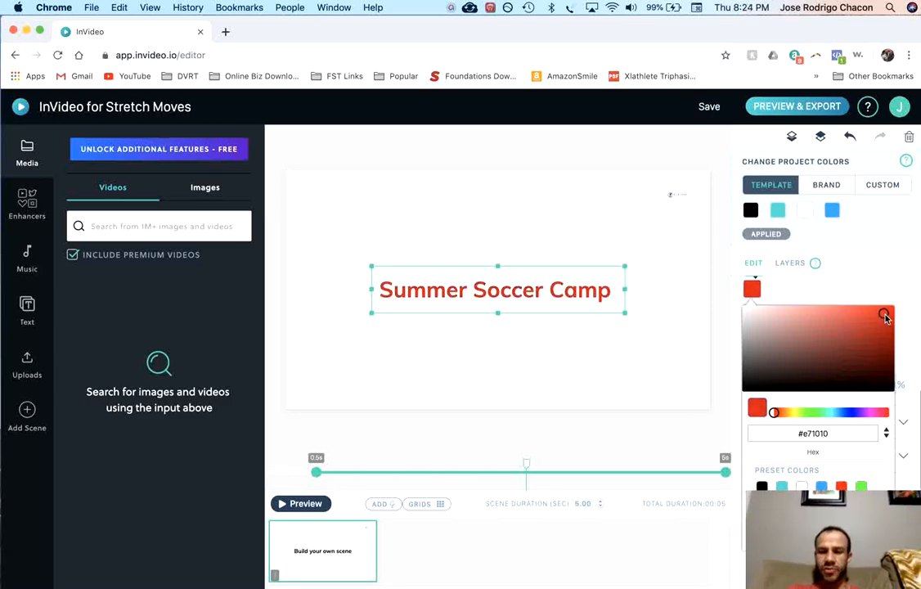
mouse_move(776, 415)
left_mouse_down()
mouse_move(826, 414)
mouse_move(816, 413)
left_mouse_up()
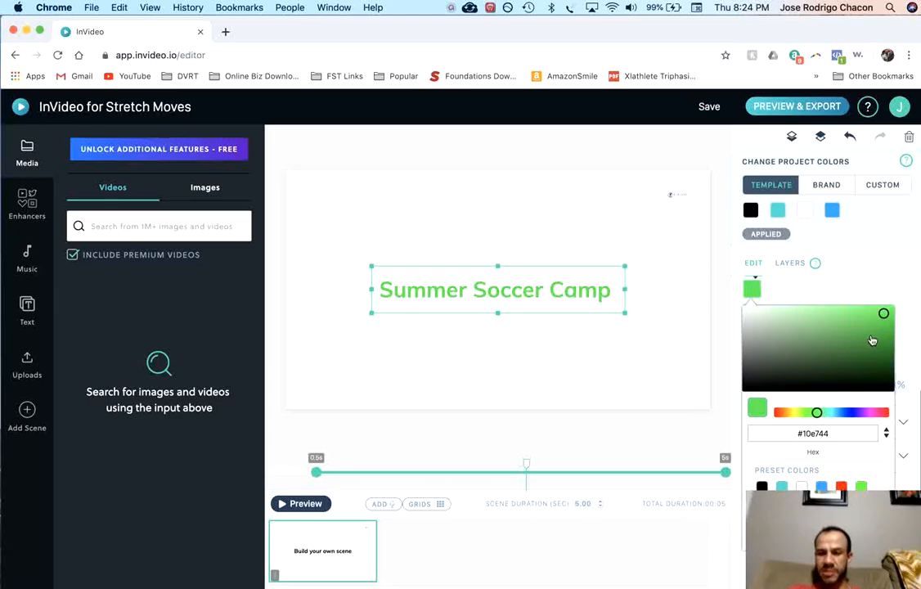
left_click_drag(872, 340, 754, 407)
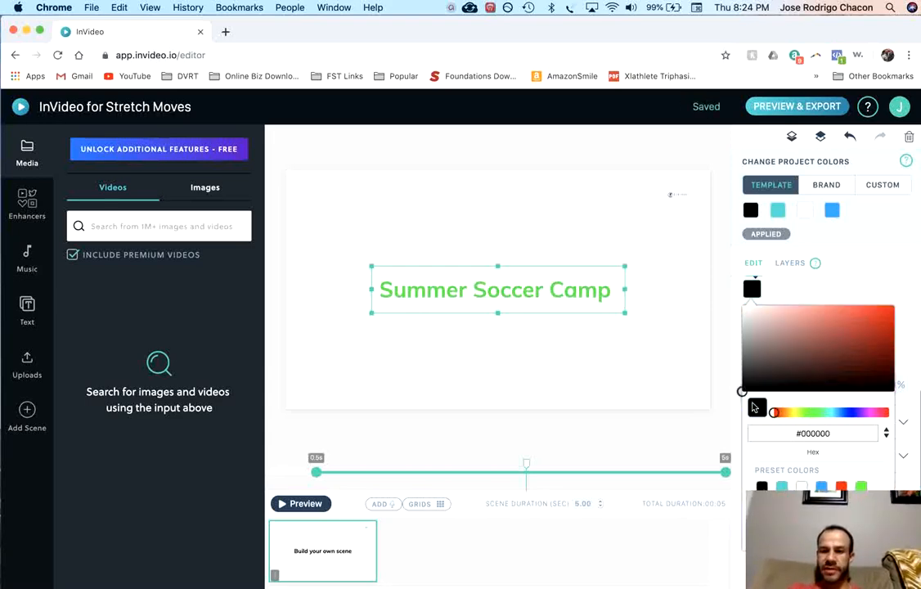
left_click(850, 264)
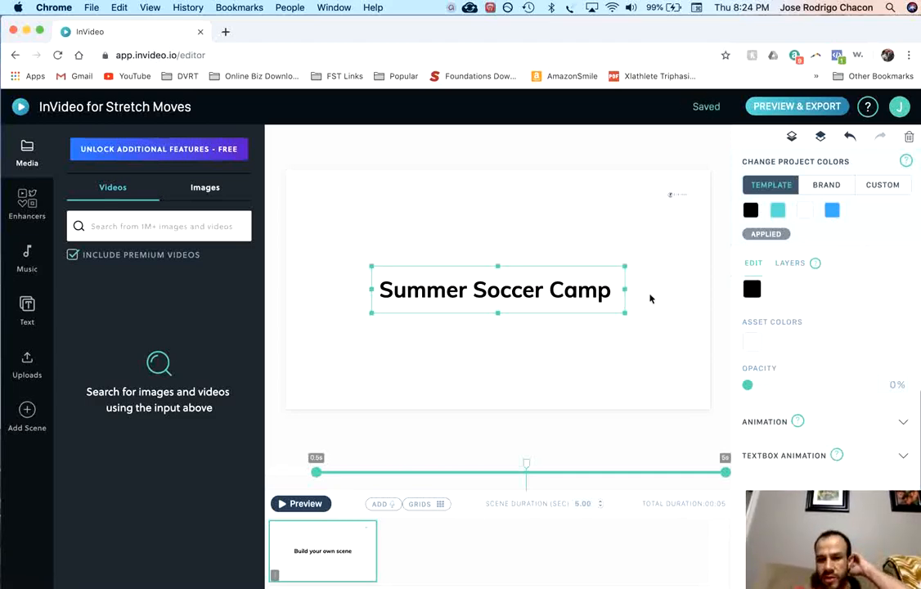
Move the "Summer Soccer Camp" title up near the upper edge of the scene, keeping it roughly centered horizontally
left_click_drag(571, 297, 575, 226)
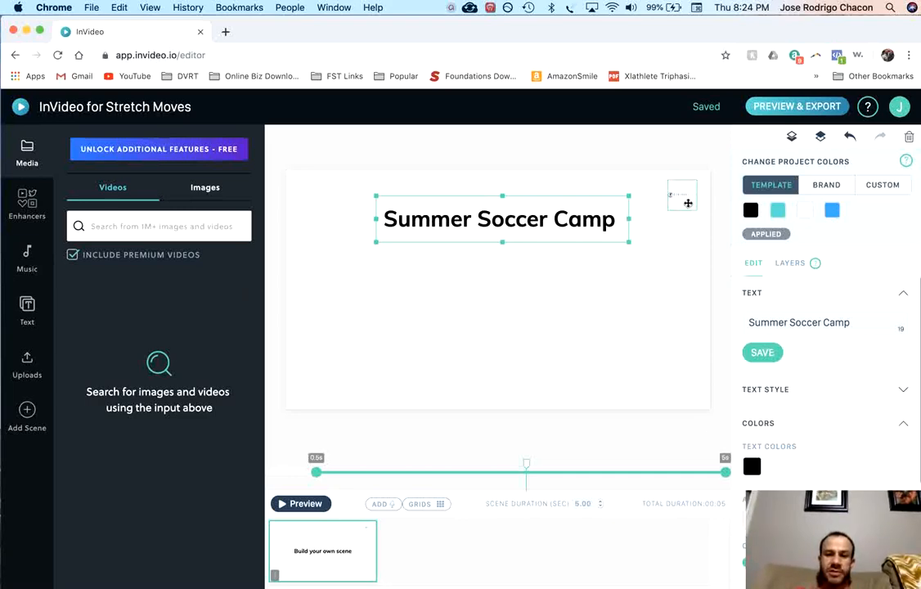
Move the Stretch Moves logo into the lower-right corner of the scene and enlarge it slightly
left_click_drag(687, 203, 668, 386)
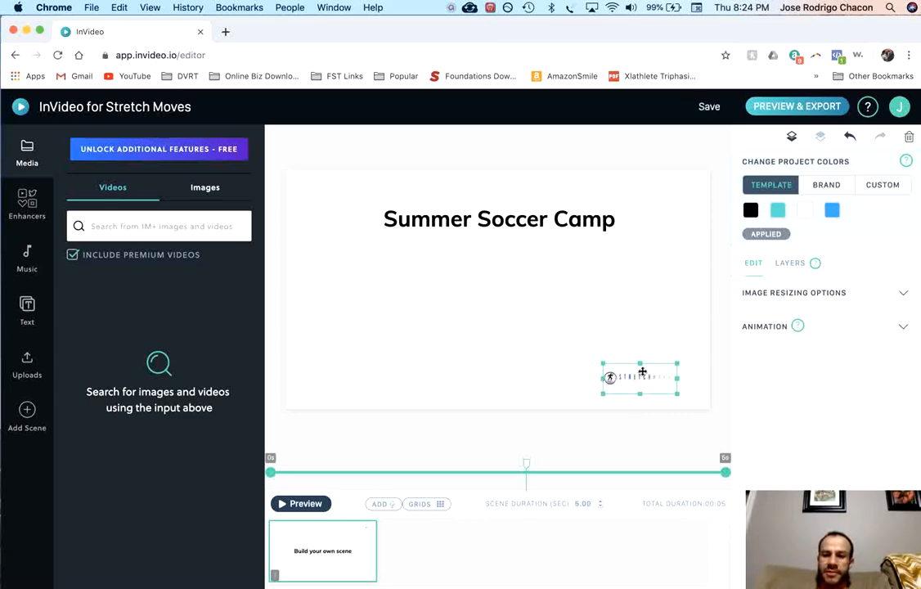
left_click_drag(680, 381, 692, 380)
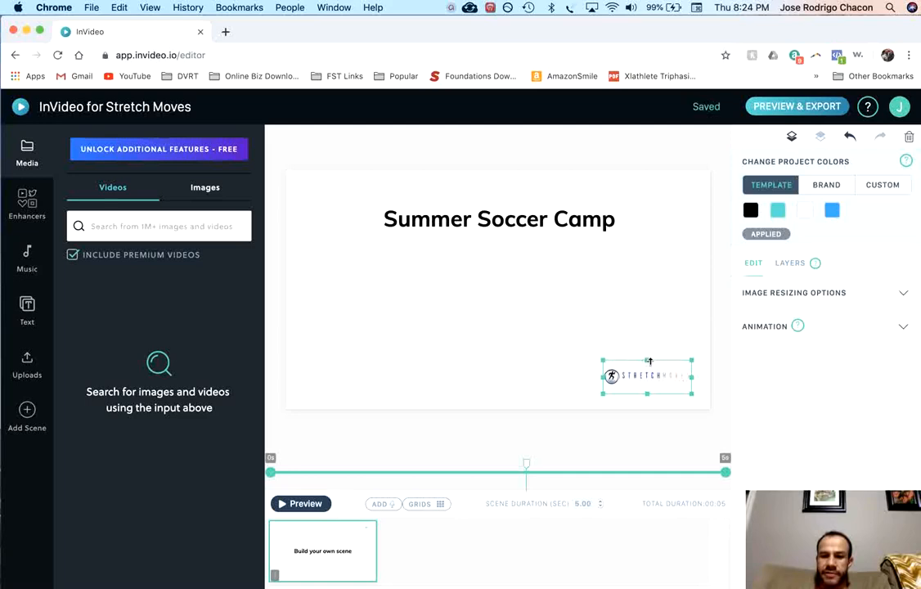
left_click_drag(651, 376, 664, 385)
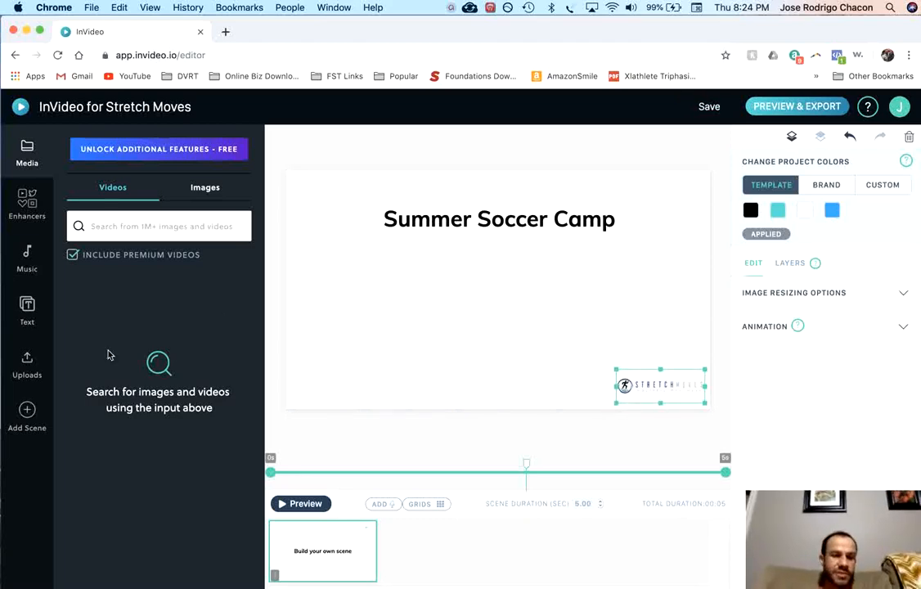
Fill the scene background with the uploaded "Single Leg Hurdle Jumps" media
left_click(28, 365)
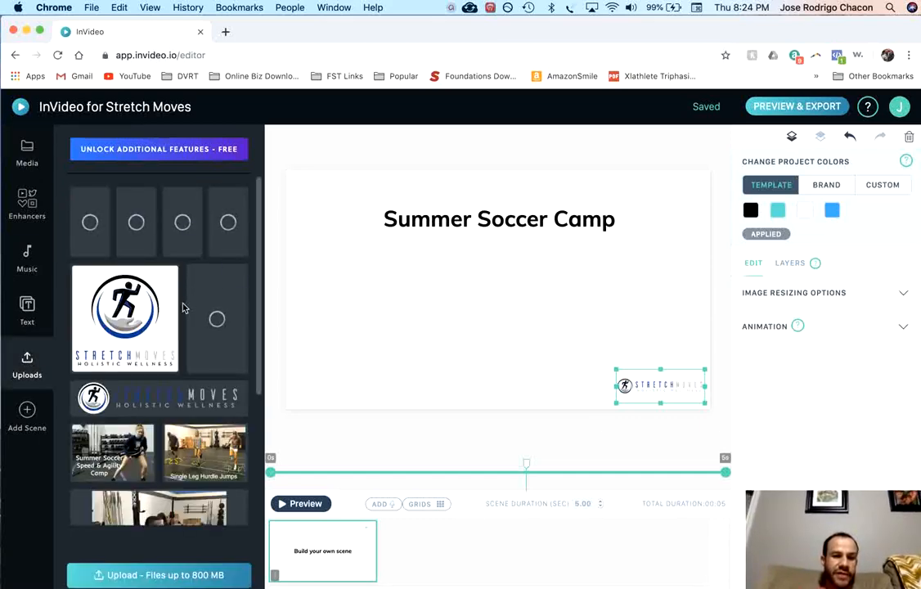
scroll(184, 306, "up", 1)
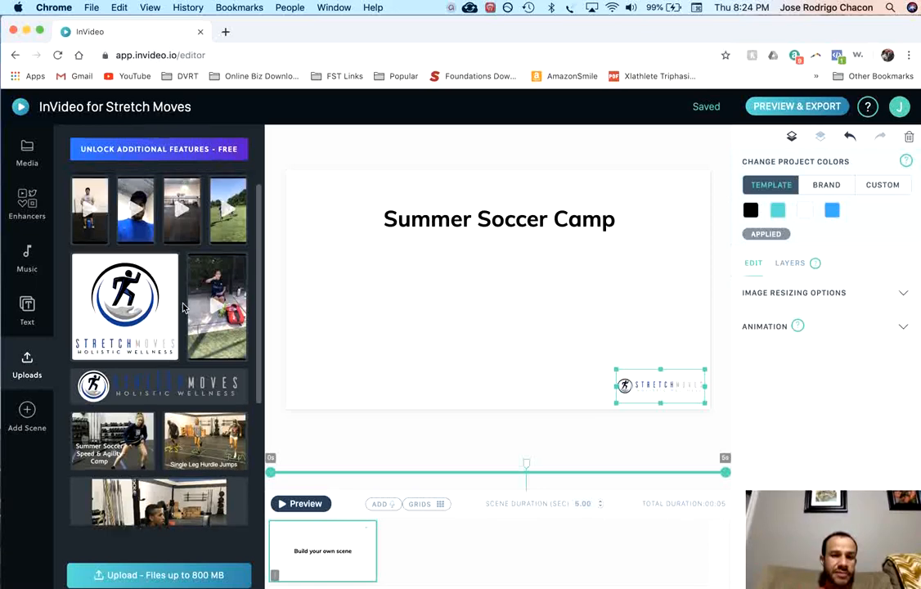
left_click_drag(211, 460, 384, 316)
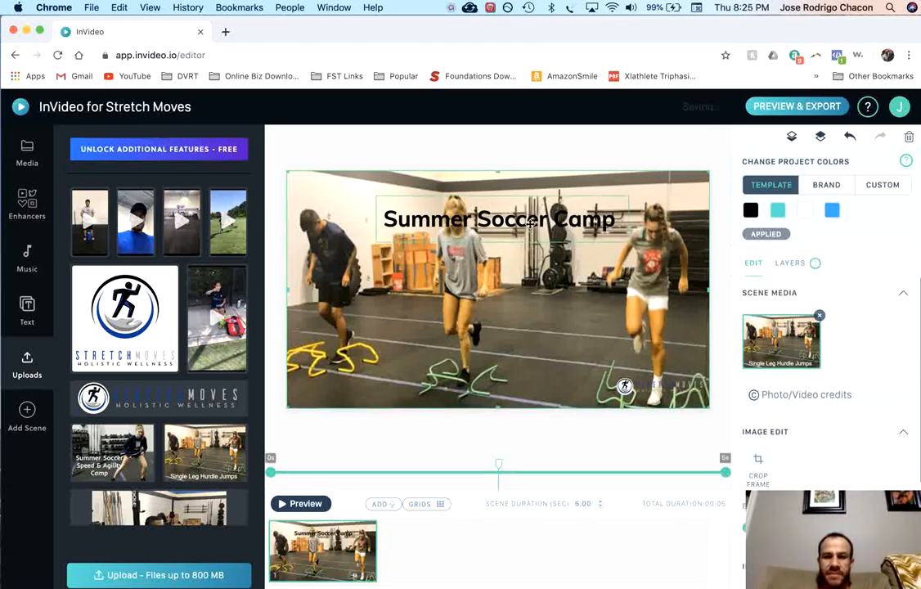
Try lower positions for the plain black "Summer Soccer Camp" title over the footage, and delete the title
left_click_drag(532, 221, 546, 372)
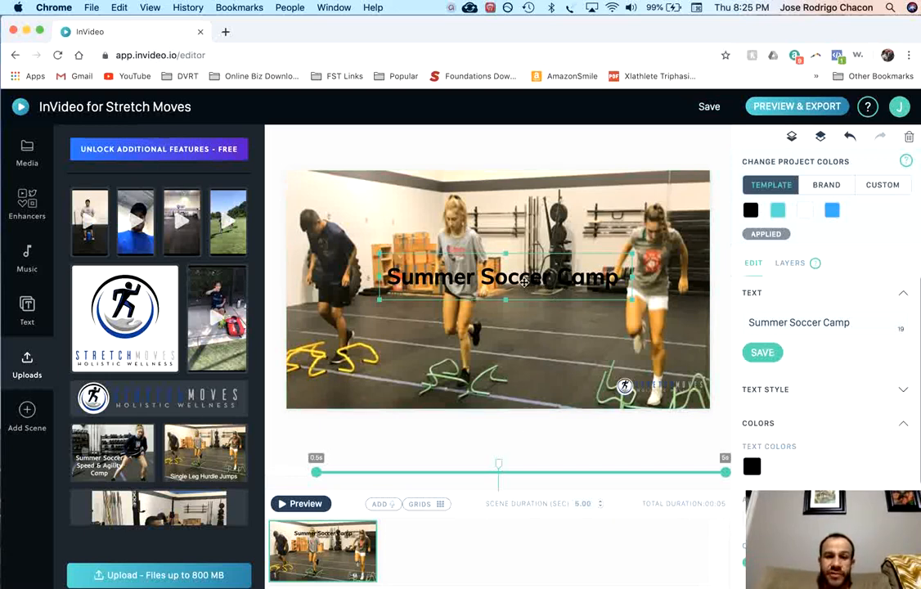
left_click_drag(524, 281, 523, 231)
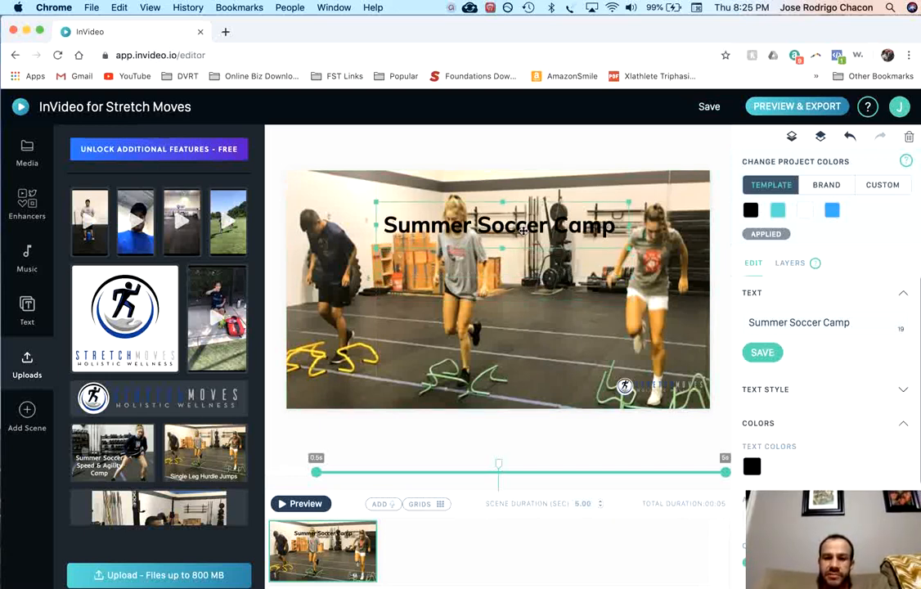
key("BackSpace")
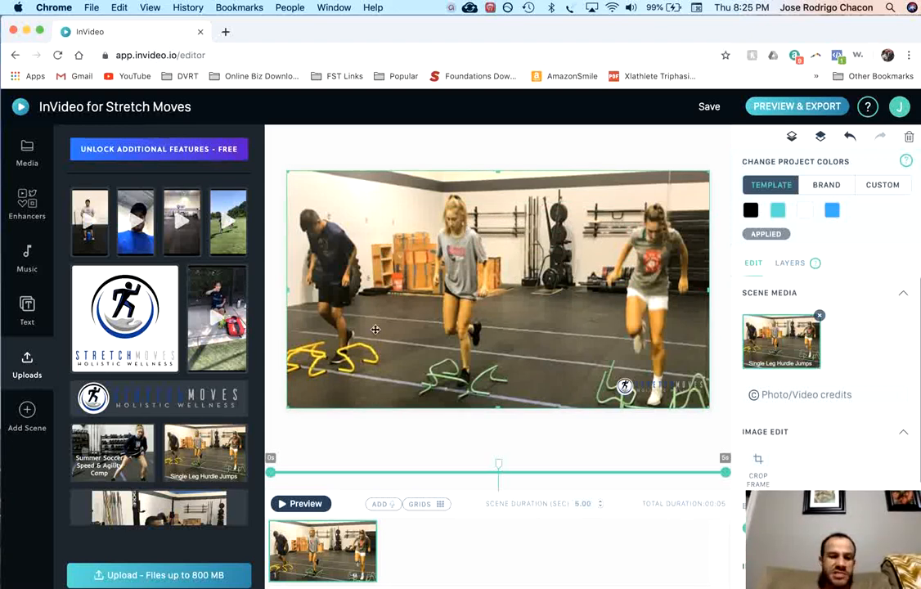
Add a ready-made Titles / Headlines text box with a white rounded background and colored outline to the scene
left_click(33, 314)
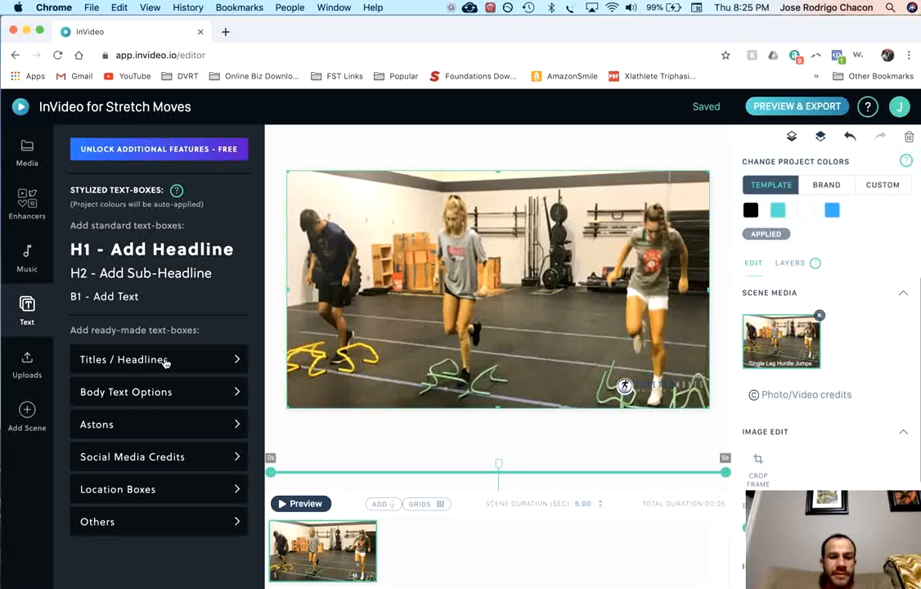
left_click(165, 360)
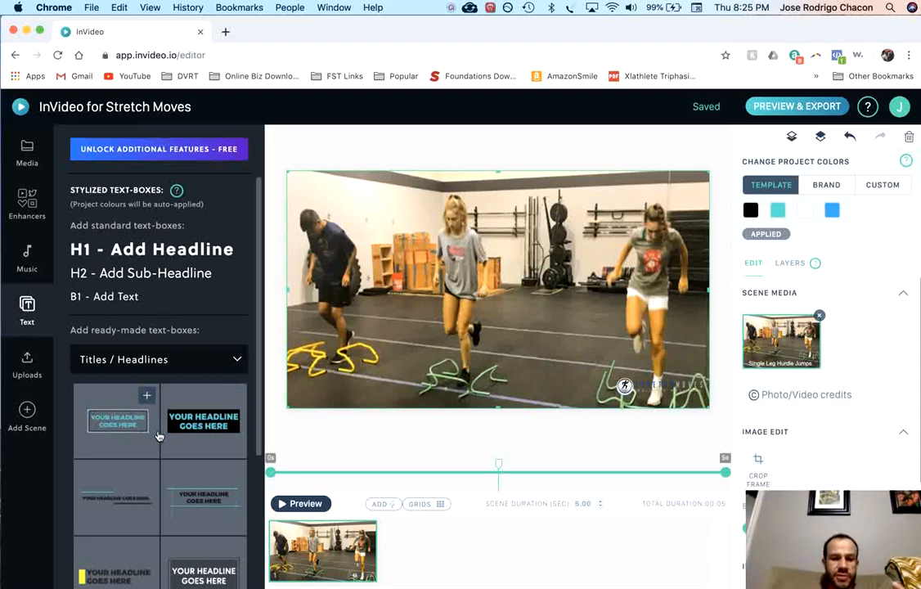
scroll(156, 434, "down", 2)
scroll(155, 433, "down", 1)
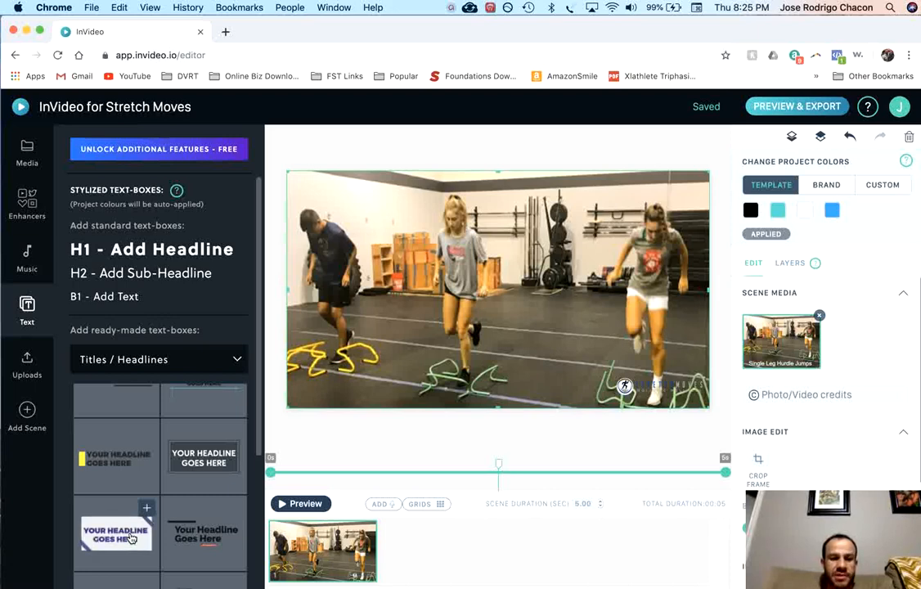
scroll(153, 494, "down", 3)
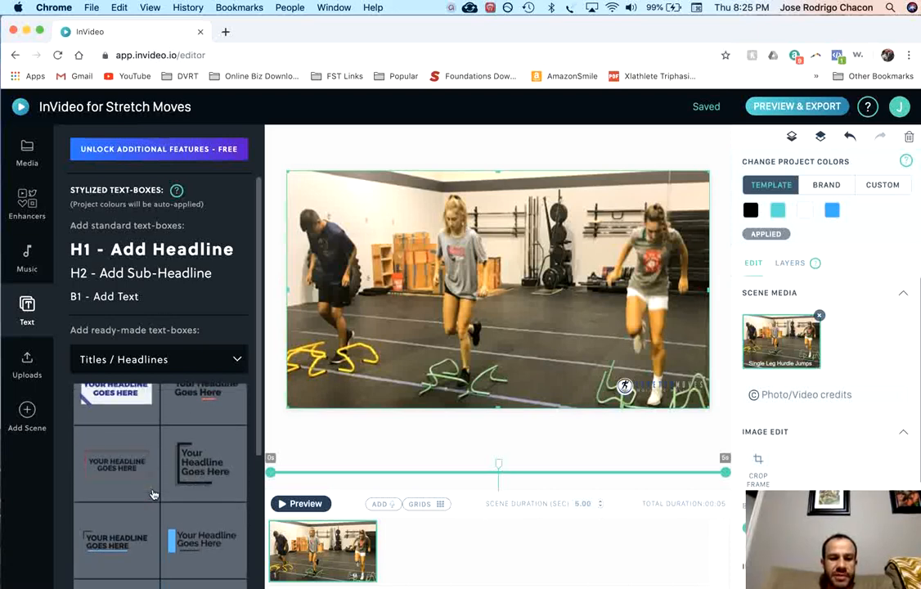
scroll(152, 494, "down", 3)
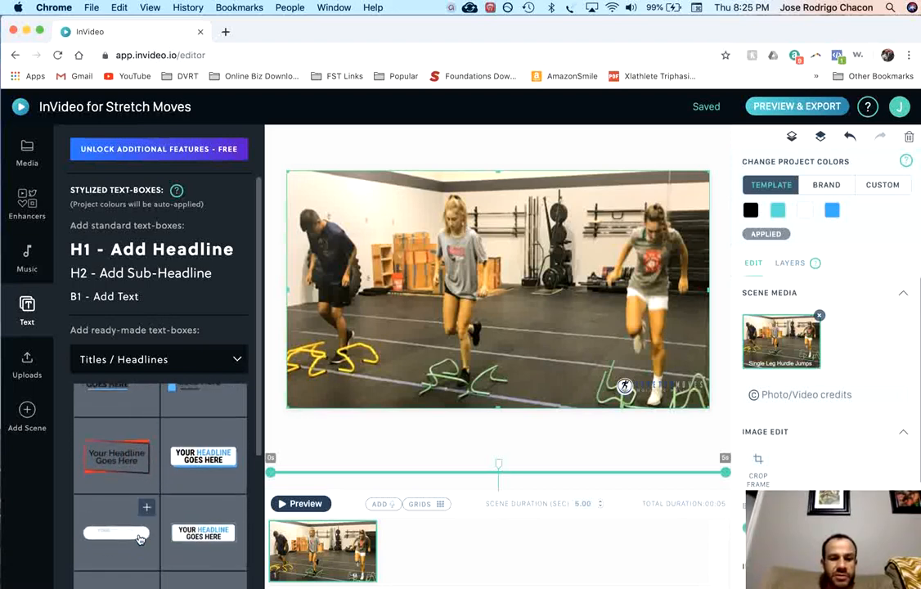
left_click(203, 537)
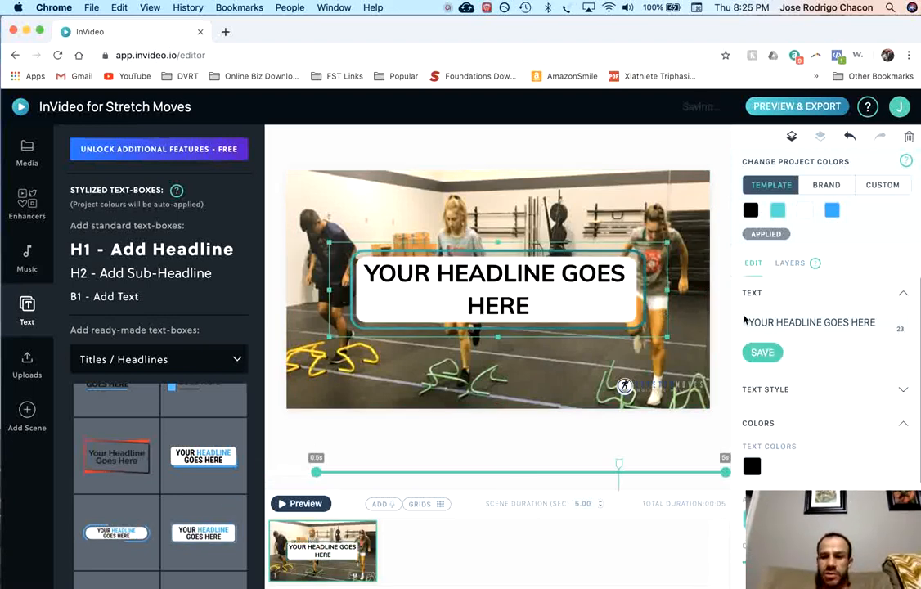
Replace the headline box's placeholder text with "Summer Soccer Camp"
key("ctrl+a")
type("S")
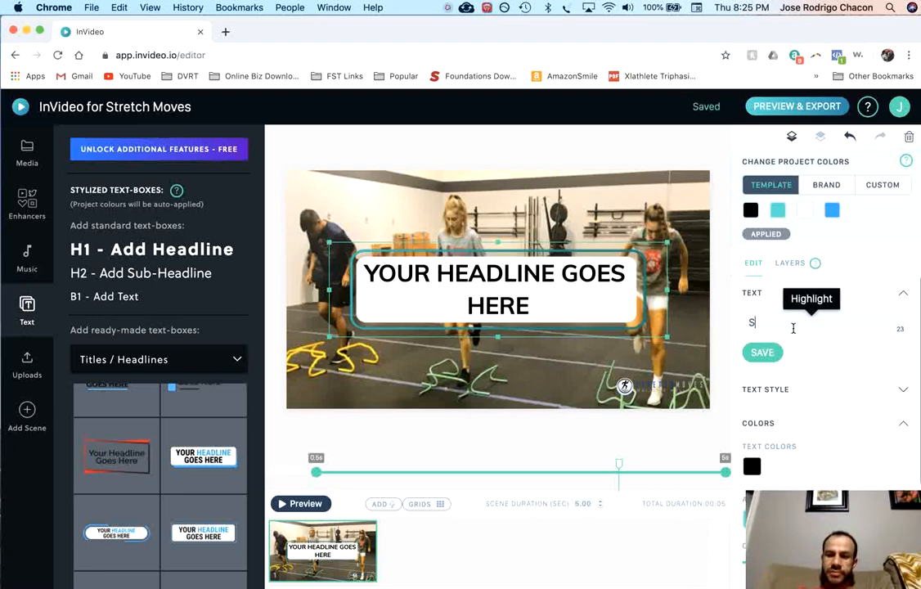
type("ummer C")
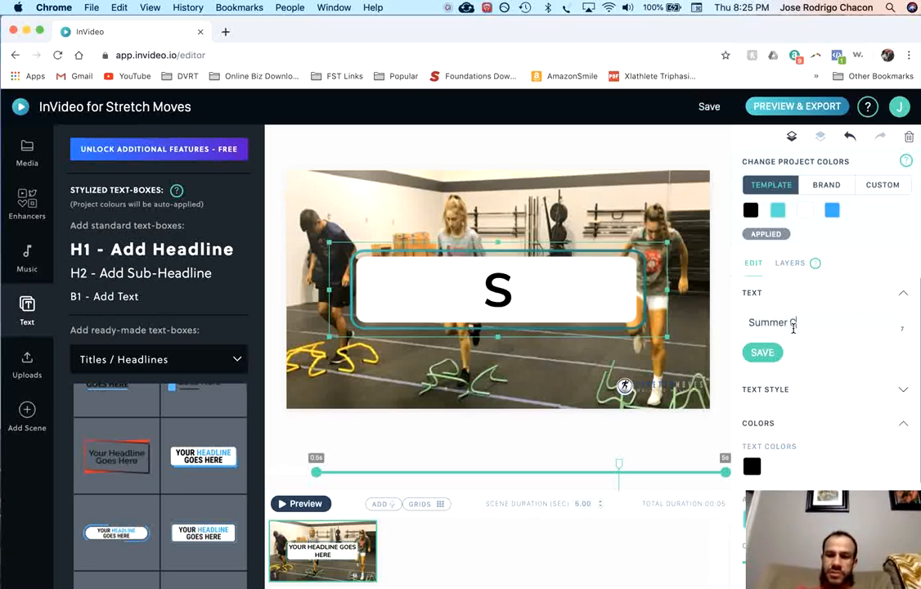
key("BackSpace")
type("Sol")
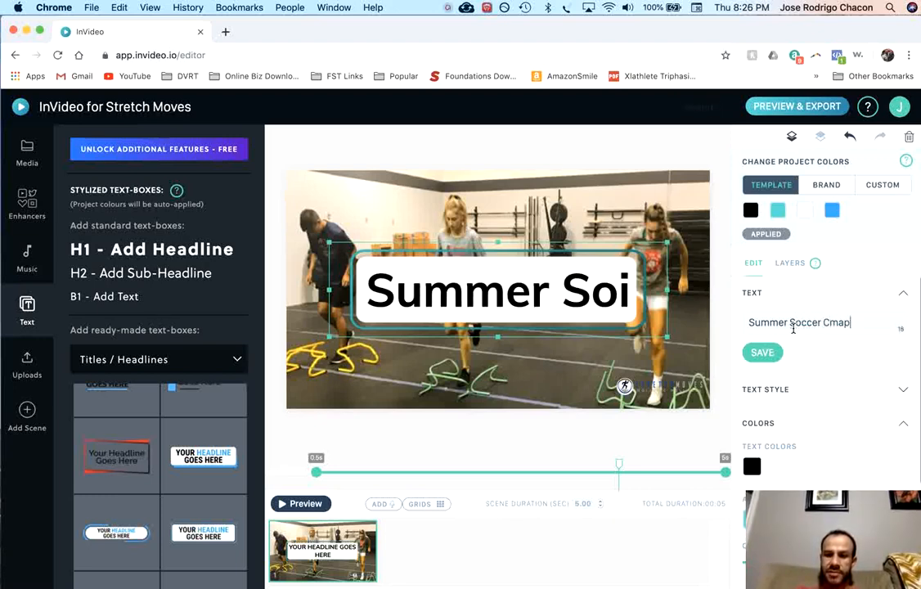
key("BackSpace")
key("BackSpace")
key("BackSpace")
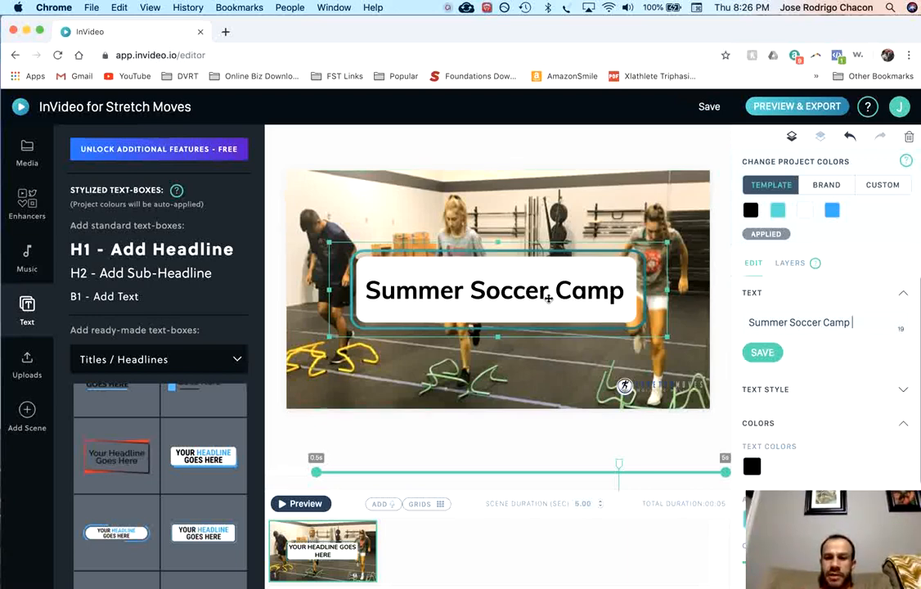
Set the headline's text color to blue #0d64d0
left_click(752, 465)
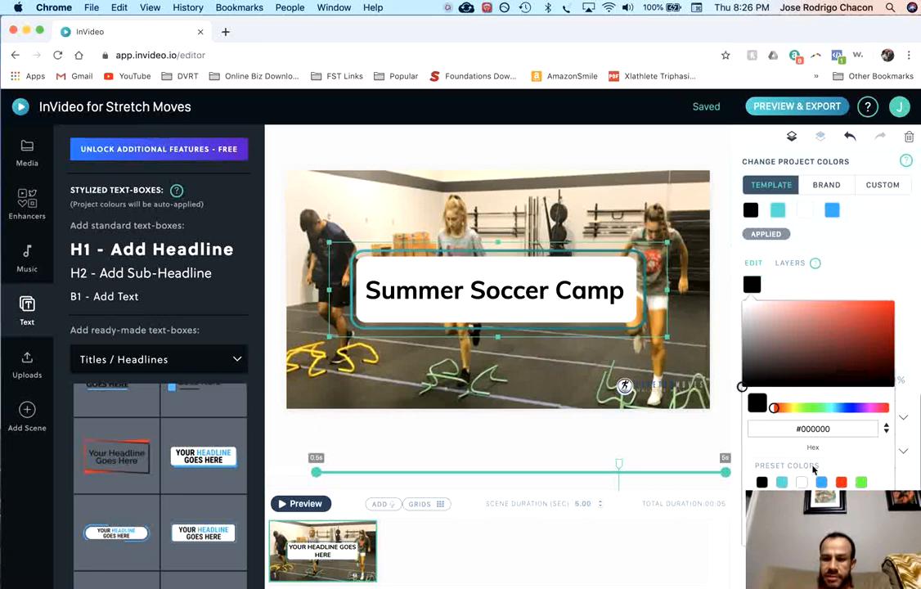
left_click_drag(774, 411, 845, 413)
mouse_move(742, 389)
left_mouse_down()
mouse_move(862, 319)
mouse_move(883, 335)
mouse_move(885, 320)
left_mouse_up()
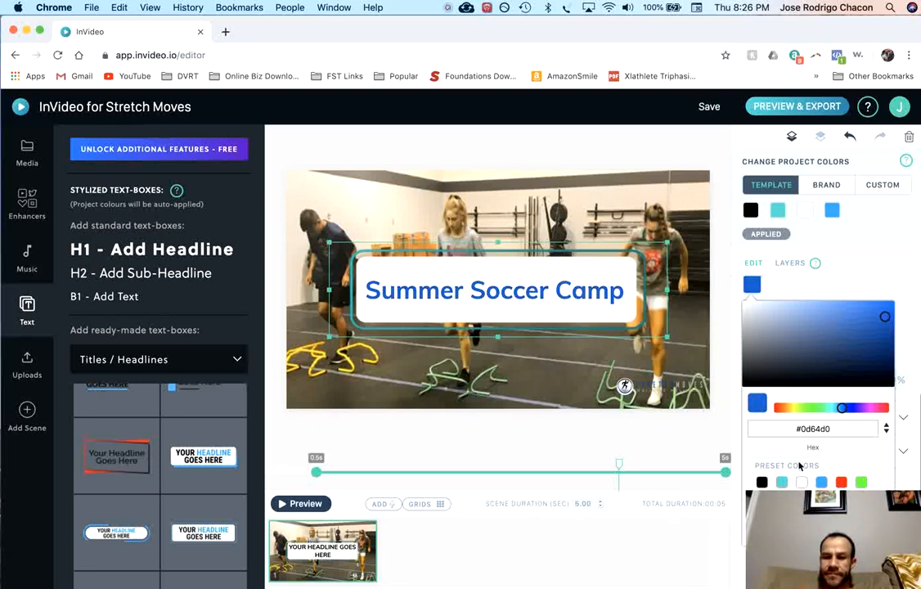
left_click(854, 247)
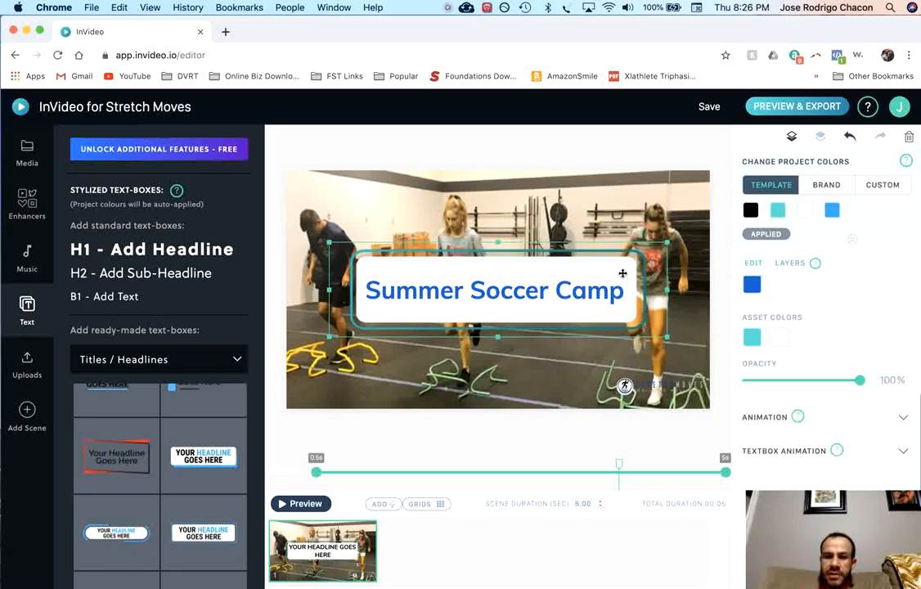
Shrink the headline box so its text wraps onto two lines, and move it up near the scene's upper edge
left_click_drag(518, 268, 509, 239)
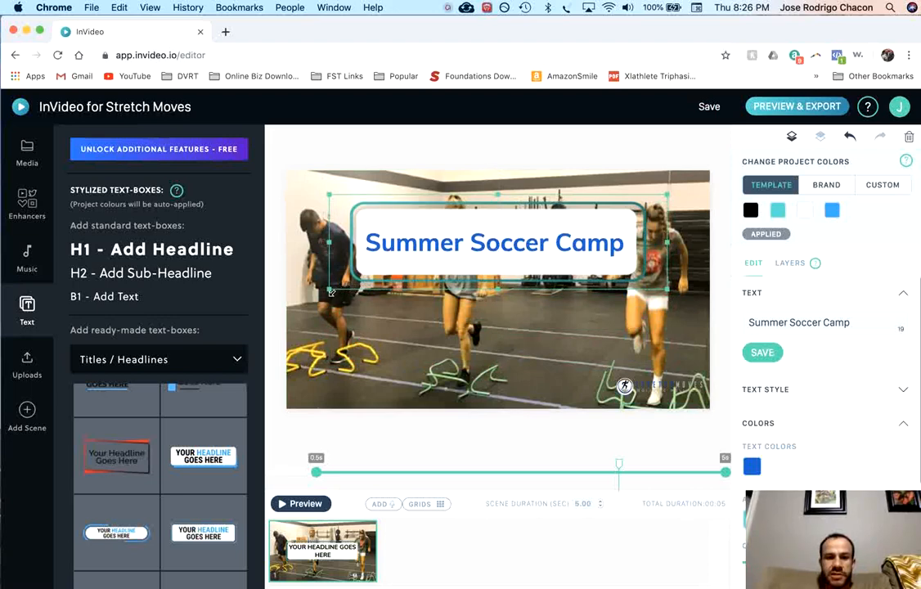
left_click_drag(332, 291, 330, 244)
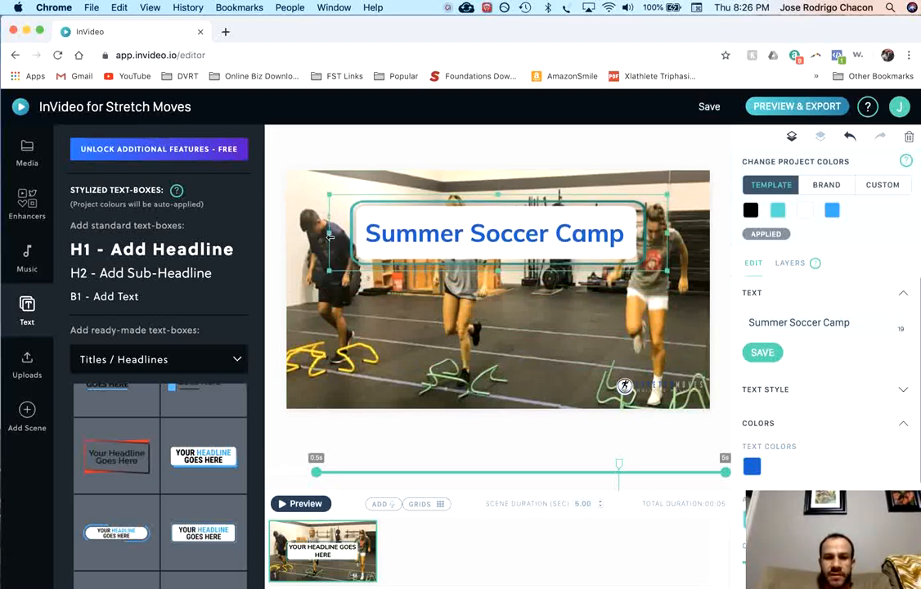
left_click_drag(329, 235, 415, 239)
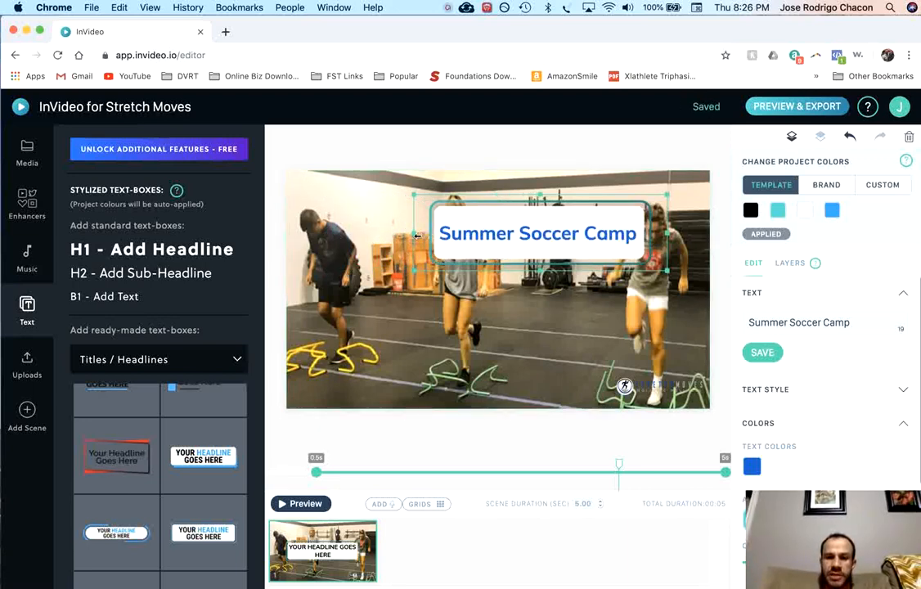
left_click_drag(415, 235, 464, 231)
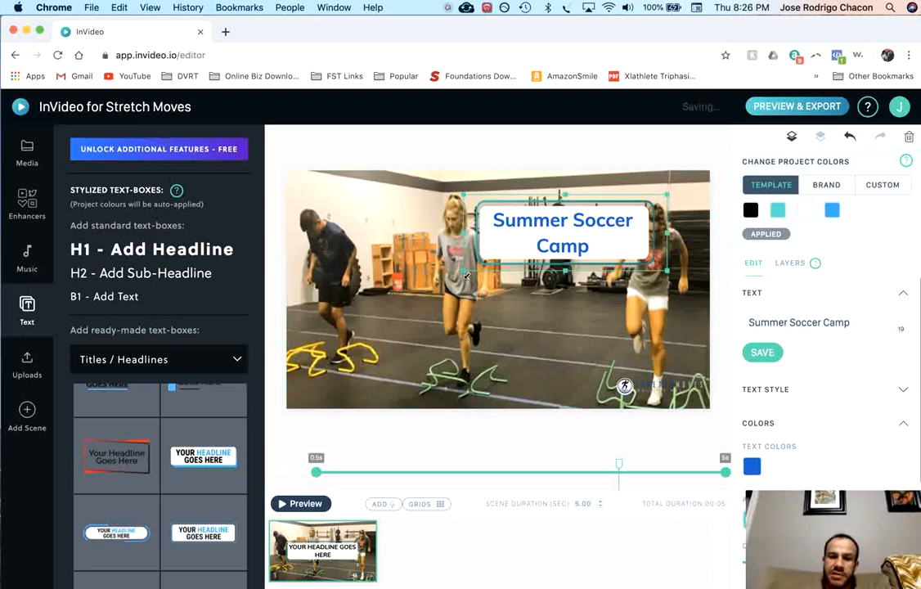
left_click_drag(466, 276, 486, 265)
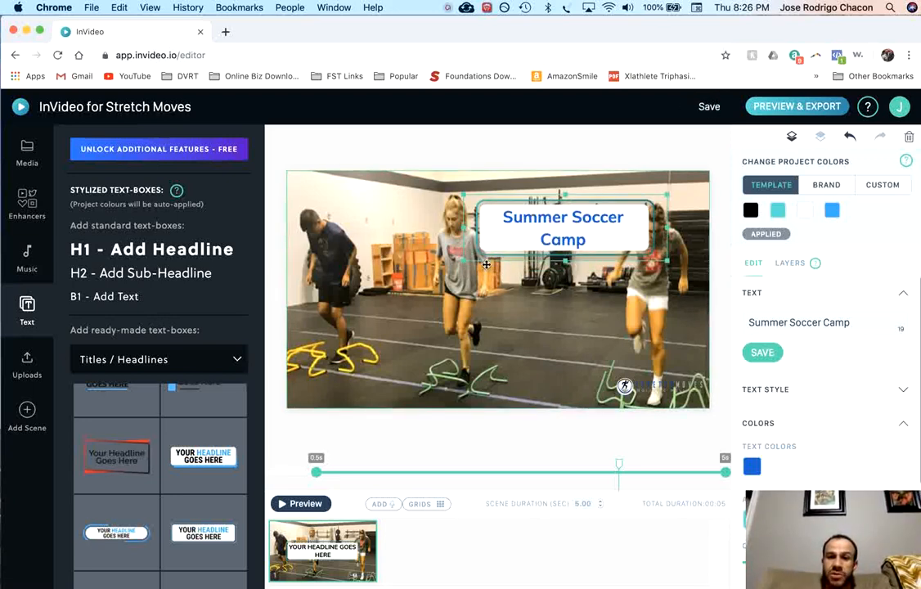
left_click_drag(546, 237, 518, 218)
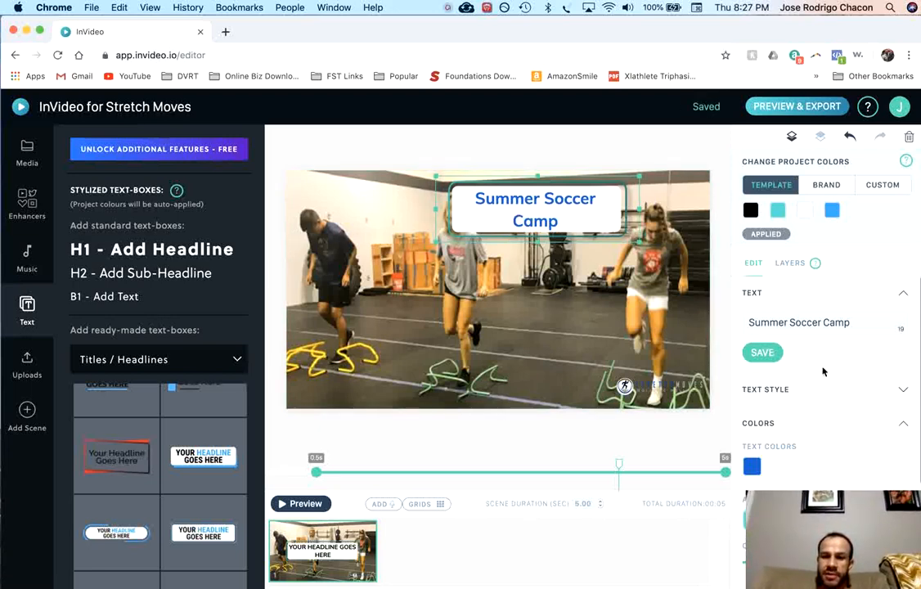
Lower the headline box's opacity to 65%, and narrow and position it between the two women's heads
scroll(825, 371, "down", 3)
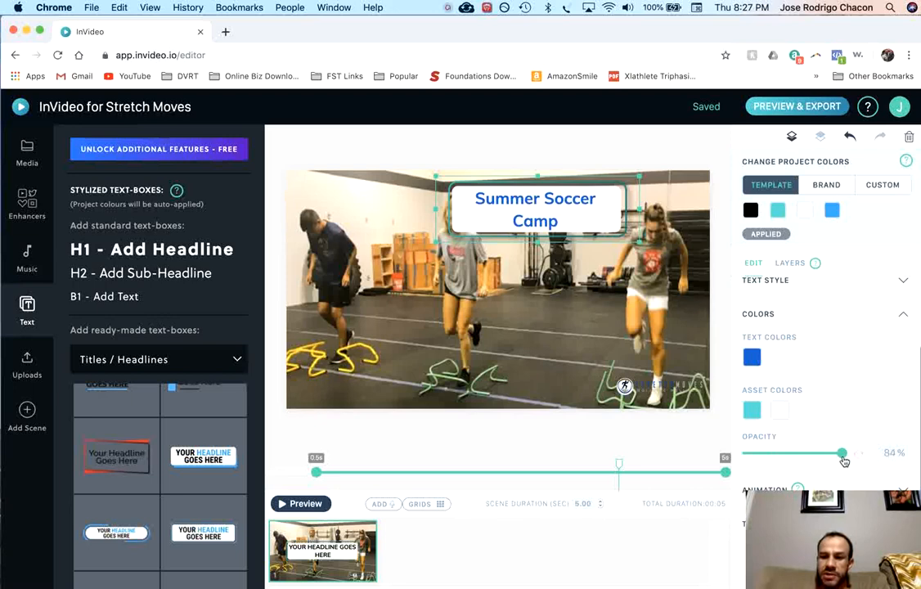
mouse_move(843, 458)
left_mouse_down()
mouse_move(811, 459)
mouse_move(826, 458)
left_mouse_up()
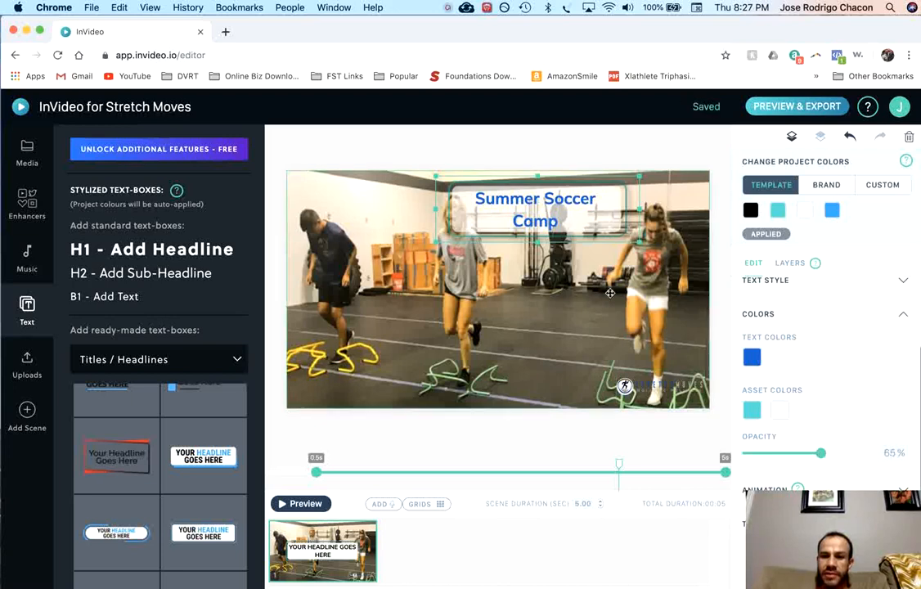
left_click_drag(510, 212, 524, 212)
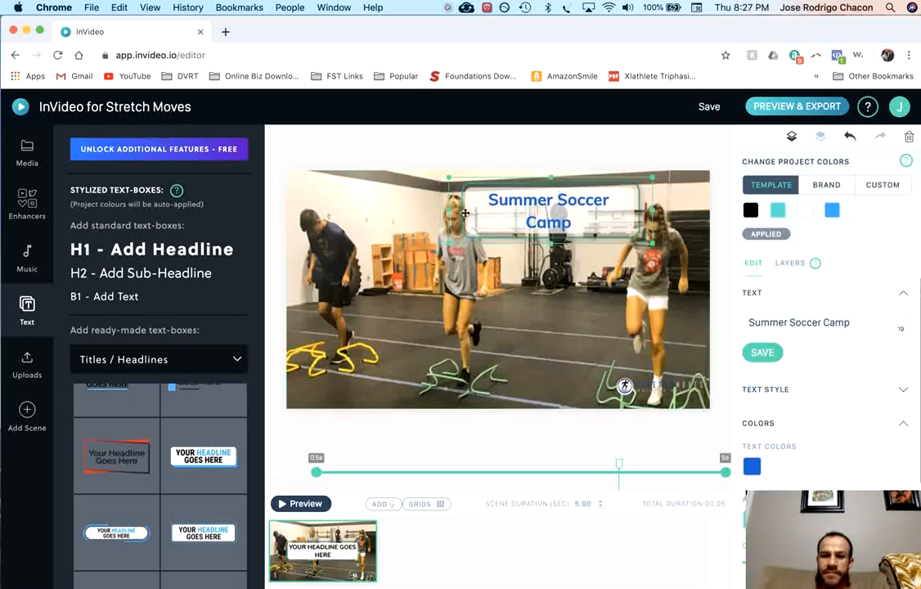
mouse_move(451, 213)
left_mouse_down()
mouse_move(409, 213)
mouse_move(468, 214)
left_mouse_up()
left_click_drag(652, 215, 593, 215)
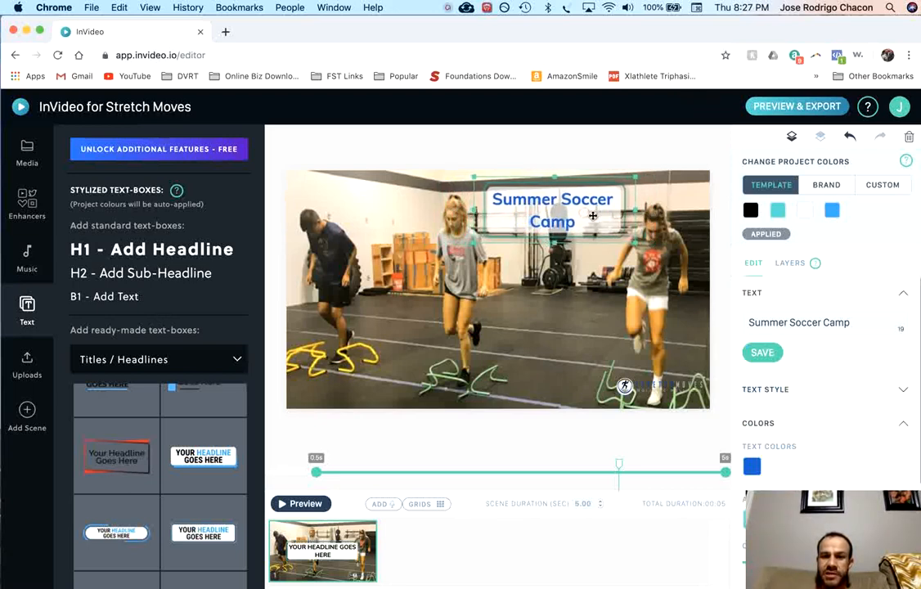
left_click(565, 301)
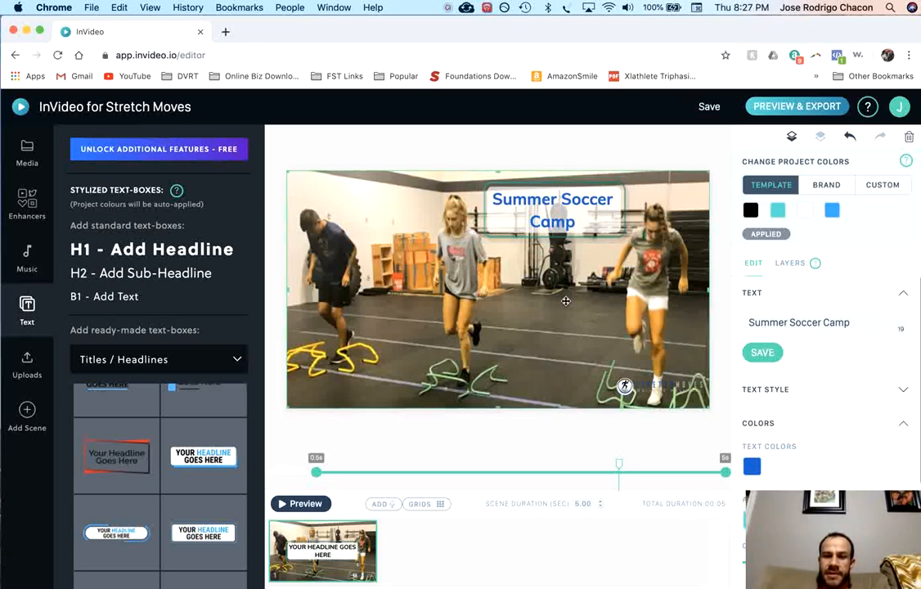
Shorten the headline box's display time so it ends at 1.7 s in the scene
left_click(568, 221)
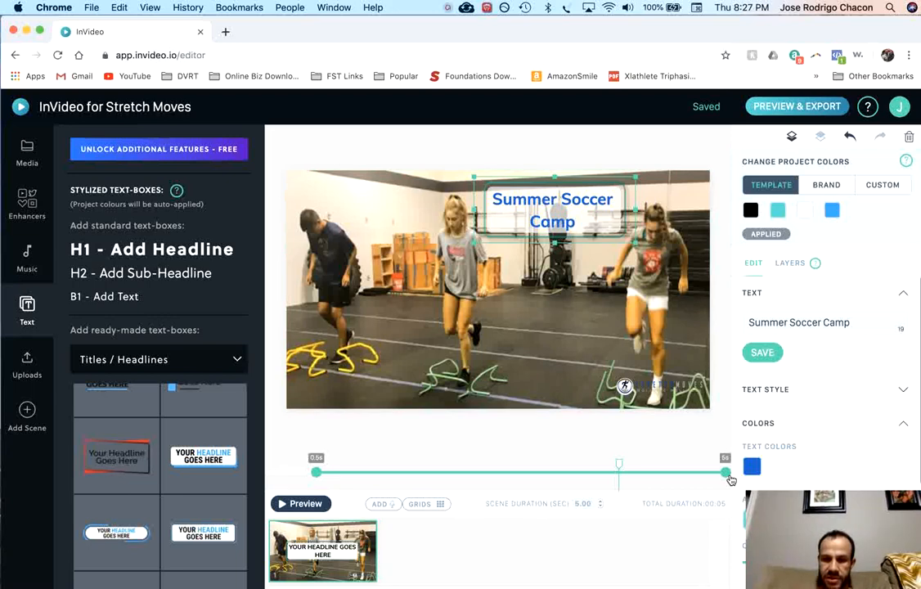
left_click_drag(722, 473, 427, 475)
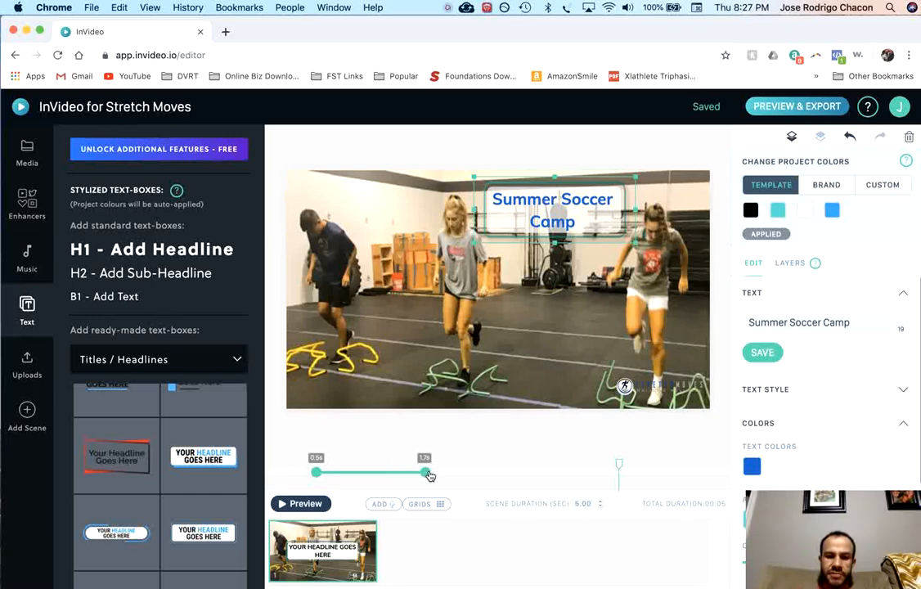
Extend the headline's display time so it ends at 1.8 s and preview the scene
left_click_drag(434, 476, 436, 477)
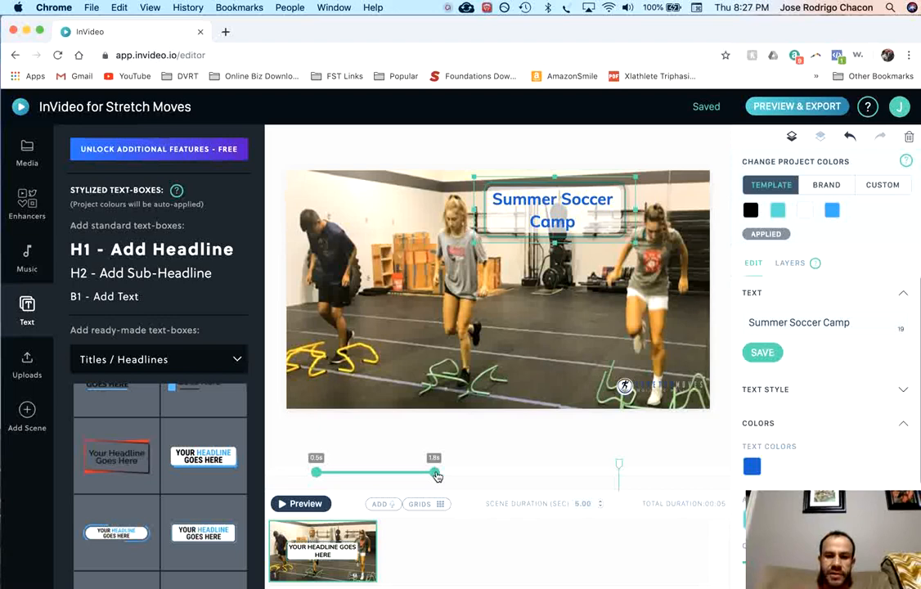
left_click(442, 403)
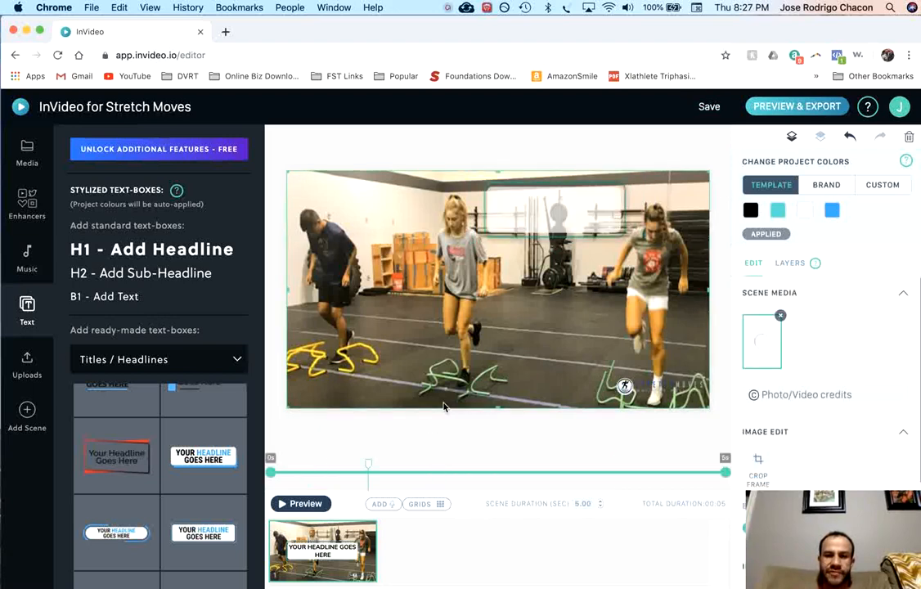
left_click(304, 502)
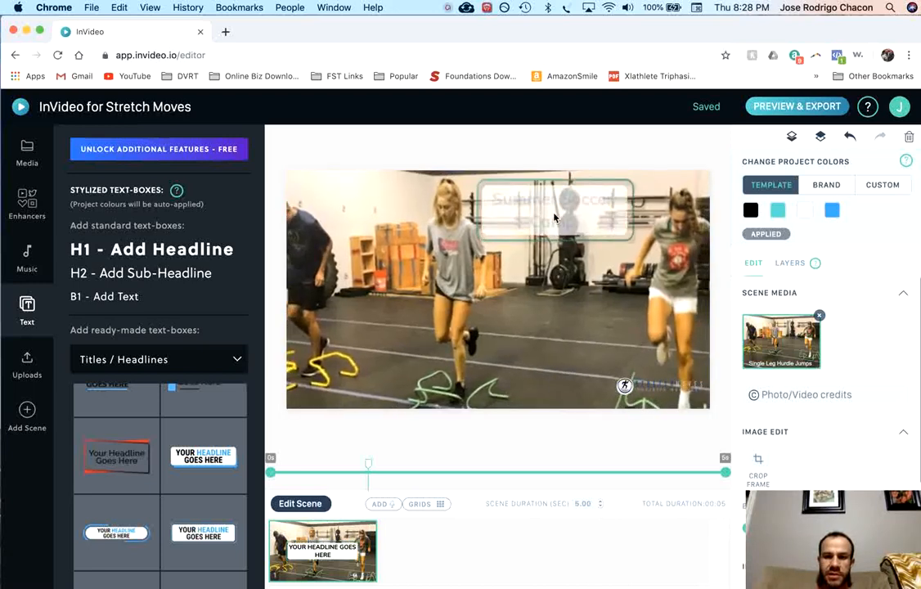
left_click(301, 504)
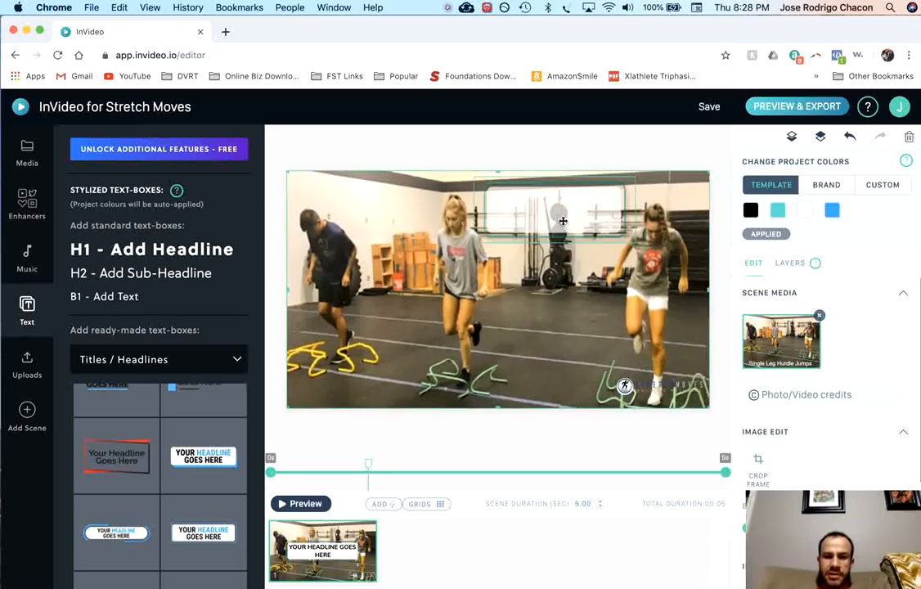
Set the headline's display time to run from 0.1 s to 2.5 s in the scene
left_click(563, 221)
left_click_drag(439, 480, 498, 478)
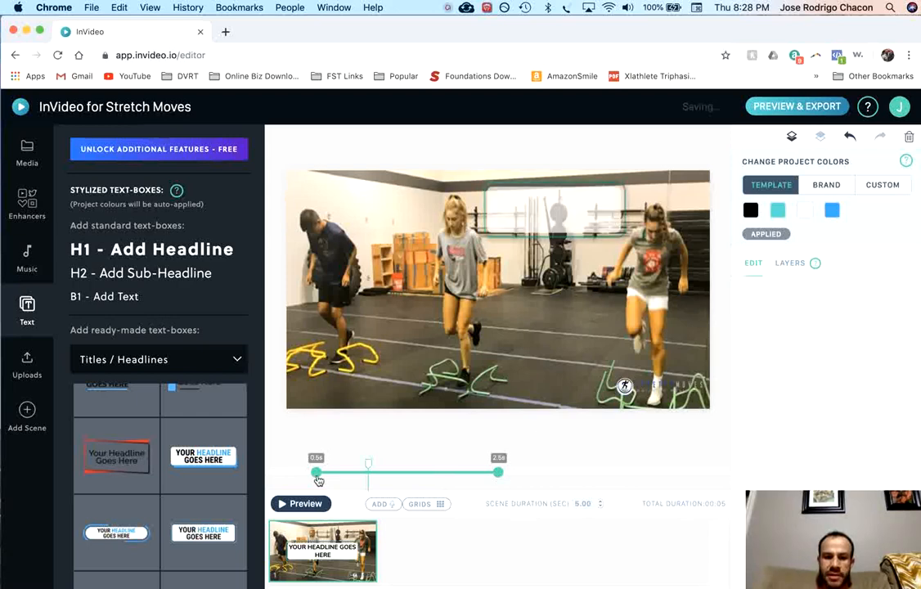
left_click_drag(316, 472, 280, 480)
left_click_drag(273, 479, 281, 480)
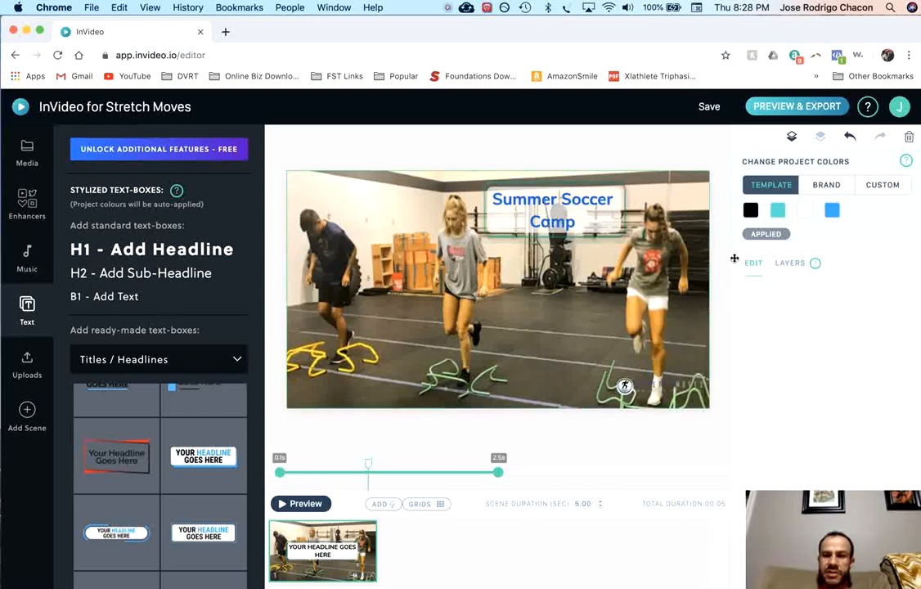
Examine the scene's layers by selecting Logo 1 and Media 1 (Image) in turn
left_click(803, 271)
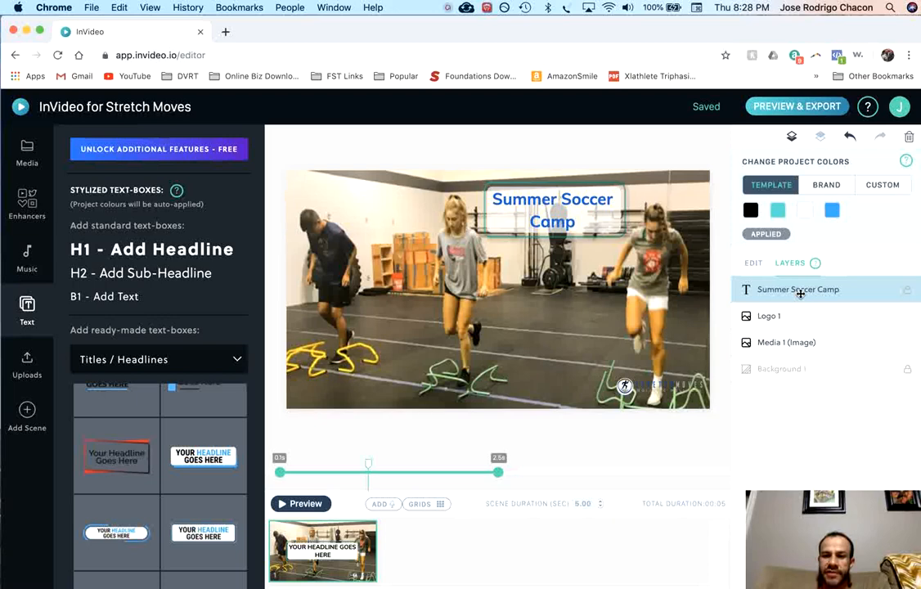
left_click(793, 318)
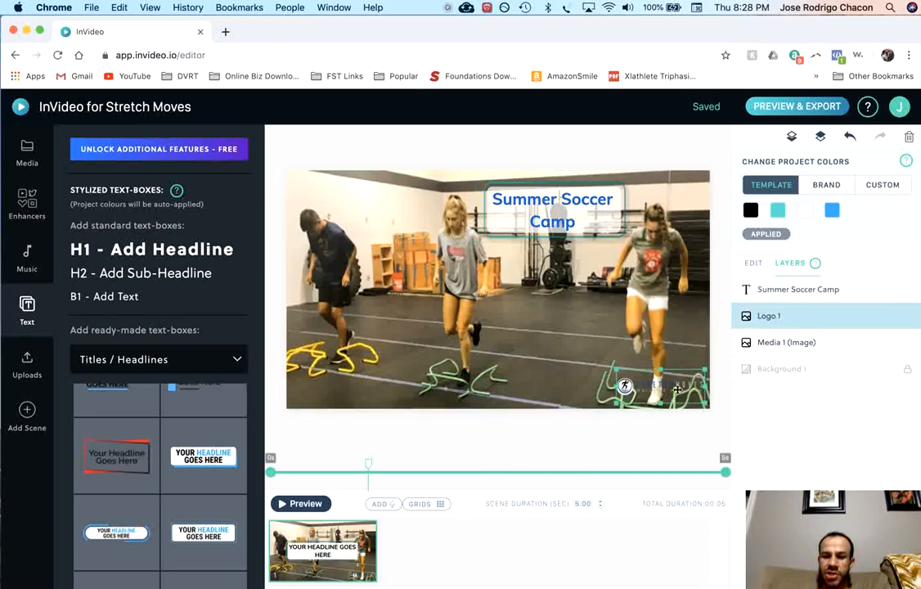
left_click(795, 345)
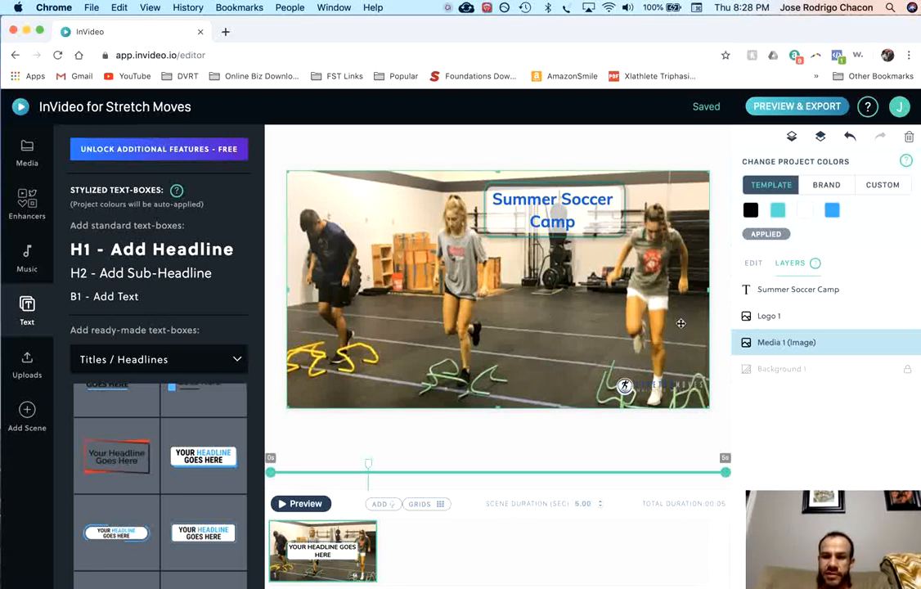
Set the Summer Soccer Camp headline's textbox entry animation to Bounce In Up
left_click(770, 294)
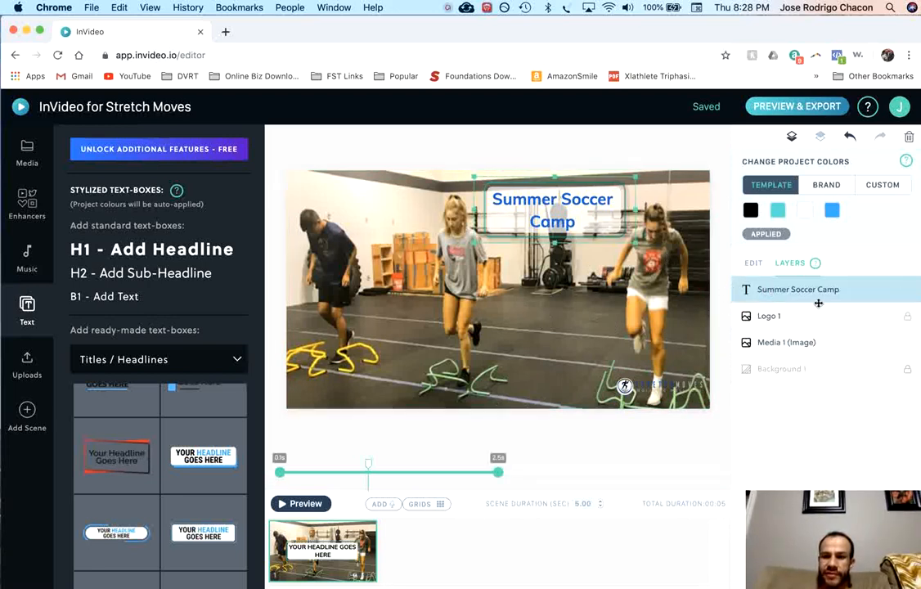
left_click(753, 263)
scroll(818, 385, "down", 5)
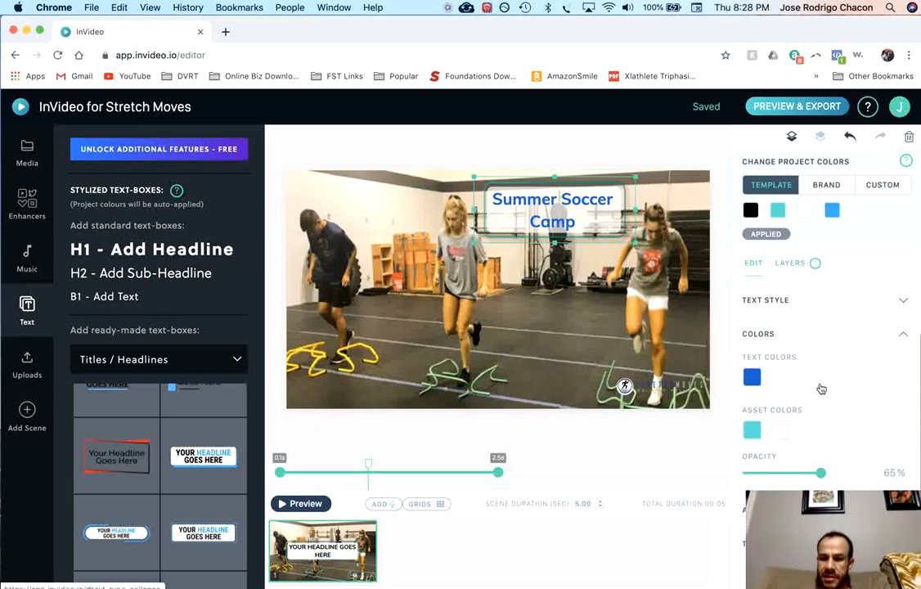
scroll(818, 386, "down", 1)
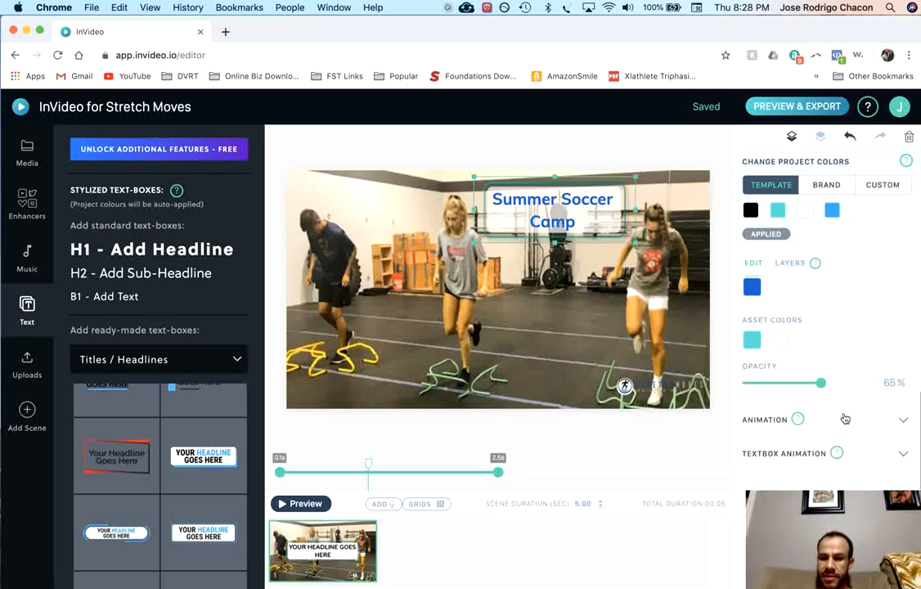
left_click(903, 422)
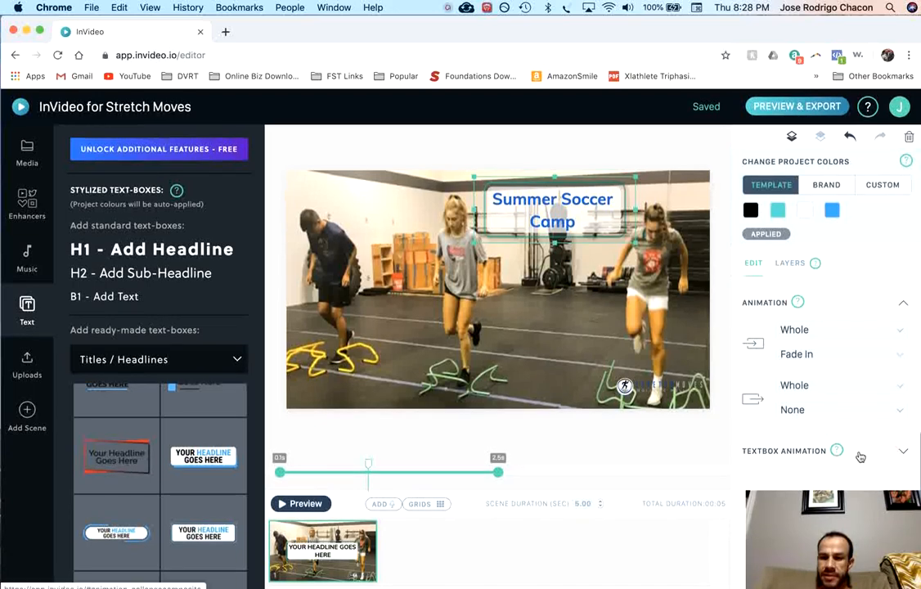
left_click(860, 457)
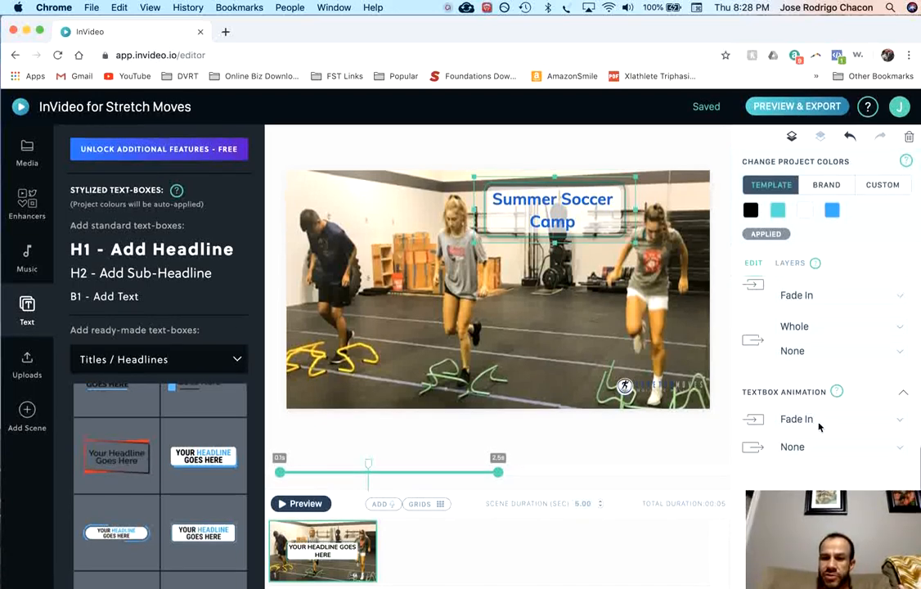
left_click(818, 426)
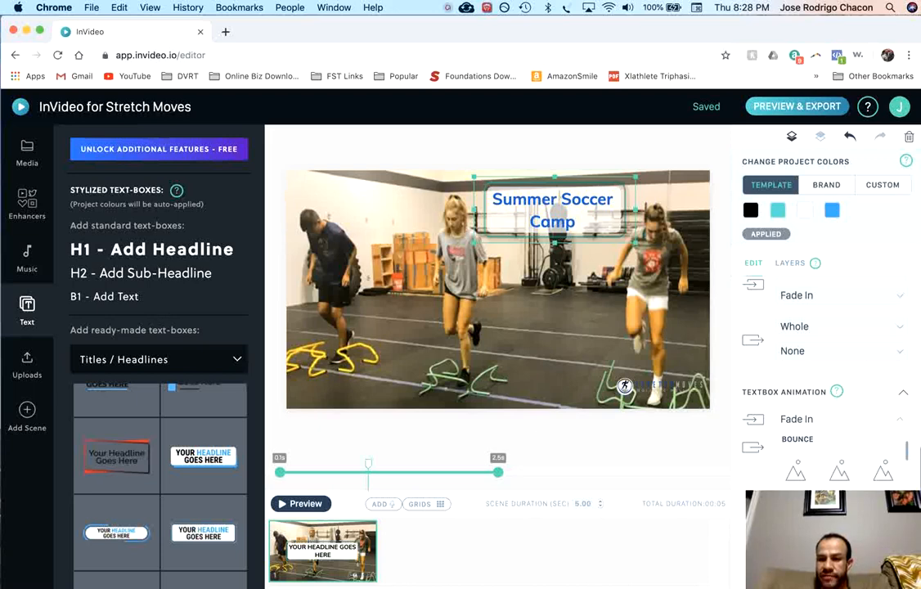
left_click(796, 471)
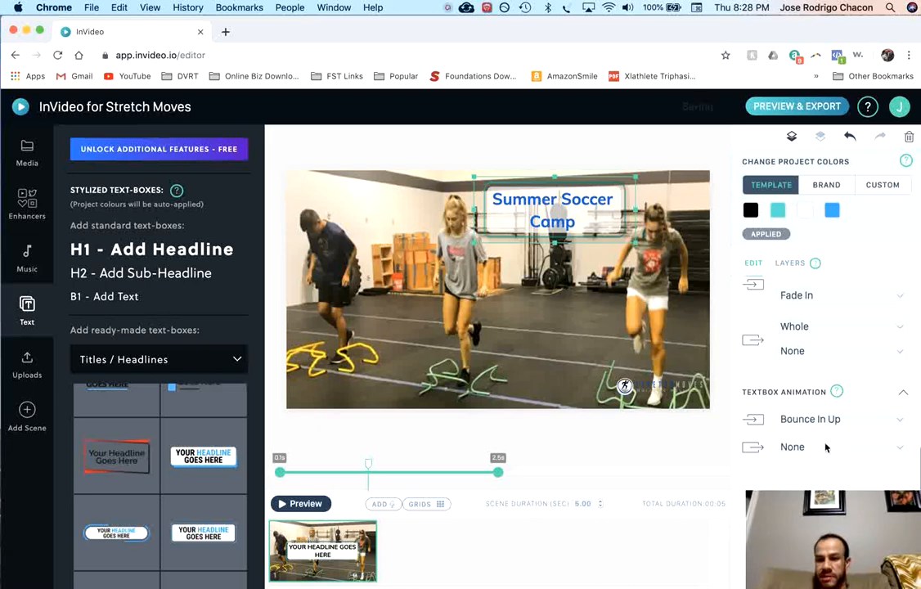
Set the headline's textbox exit animation to Bounce Out Down and preview the scene
left_click(824, 445)
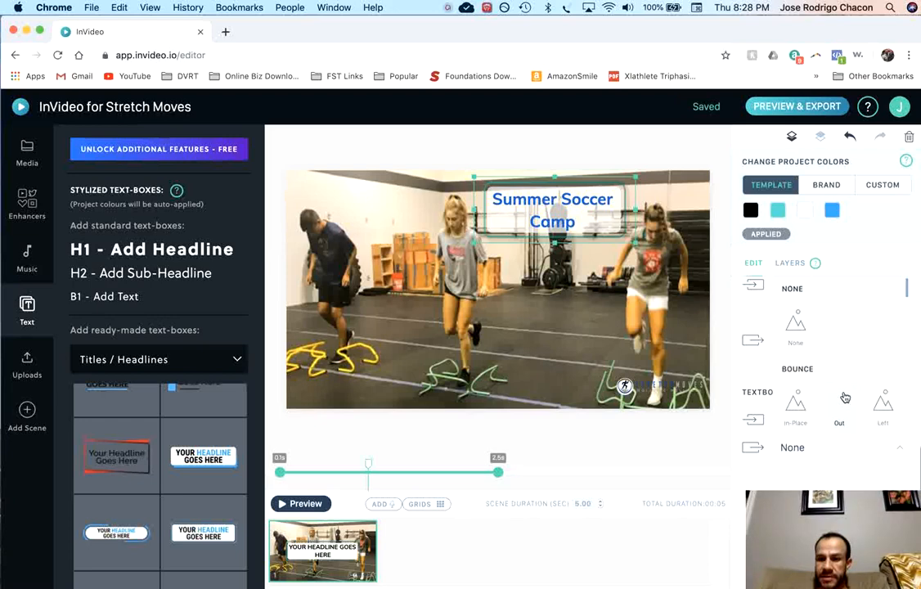
scroll(842, 399, "down", 1)
scroll(845, 398, "down", 1)
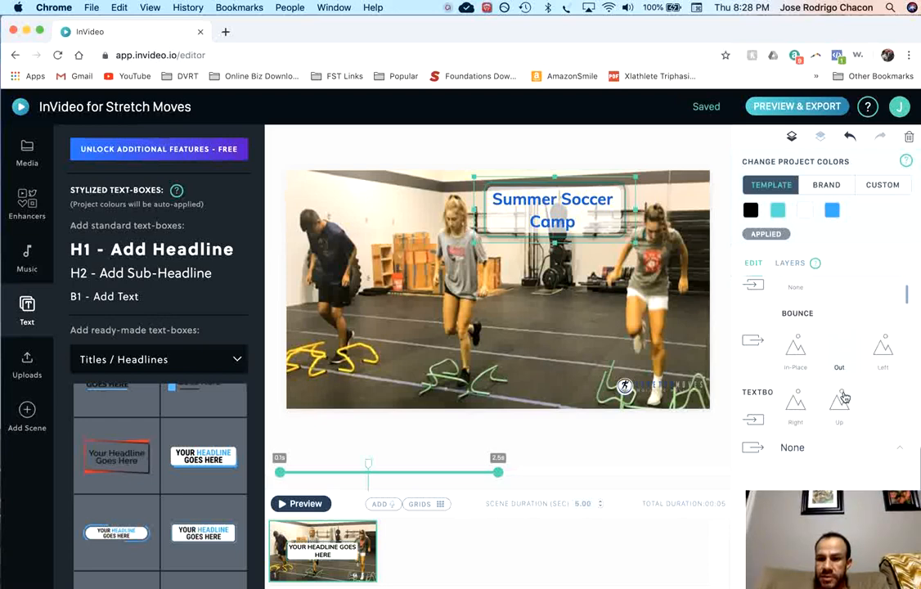
scroll(845, 398, "up", 2)
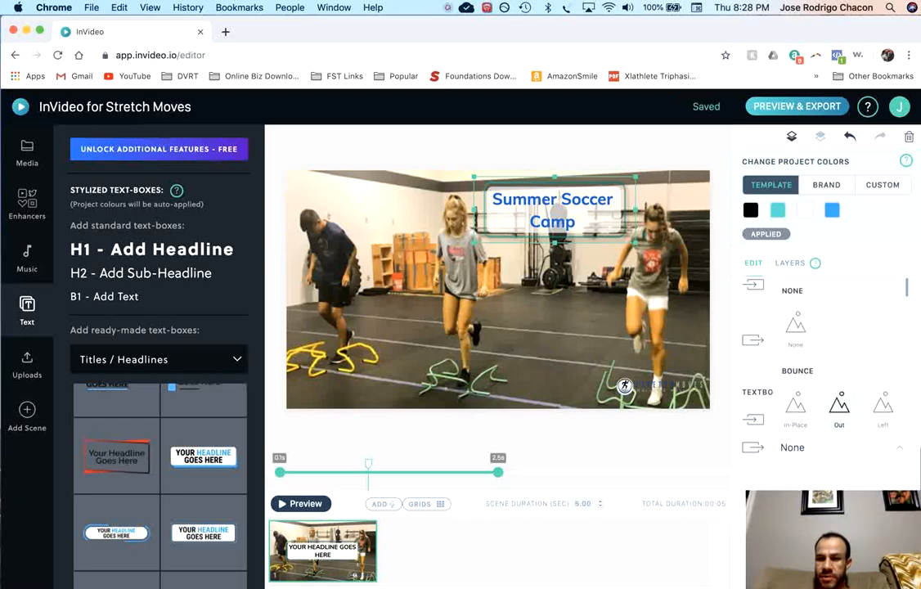
key("Escape")
left_click(831, 448)
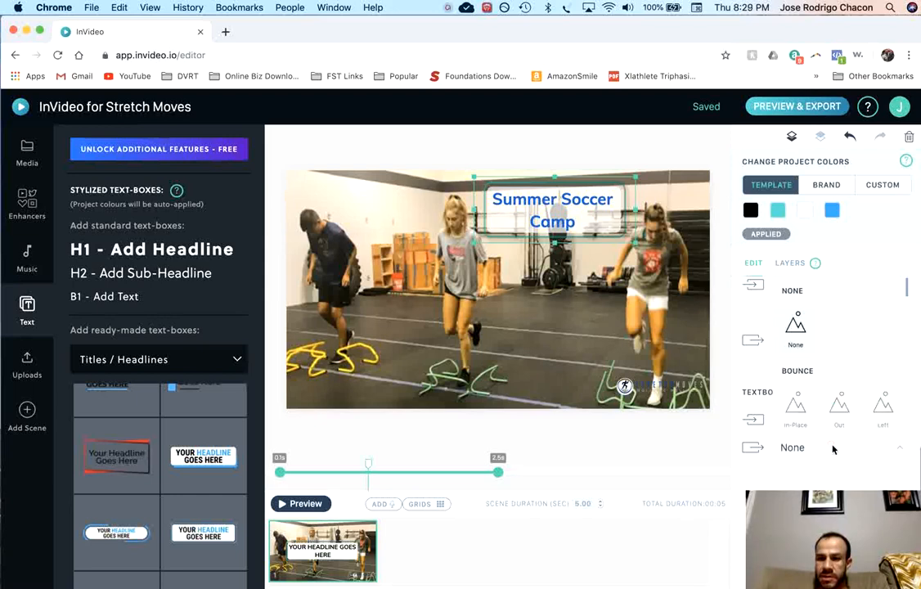
left_click(842, 415)
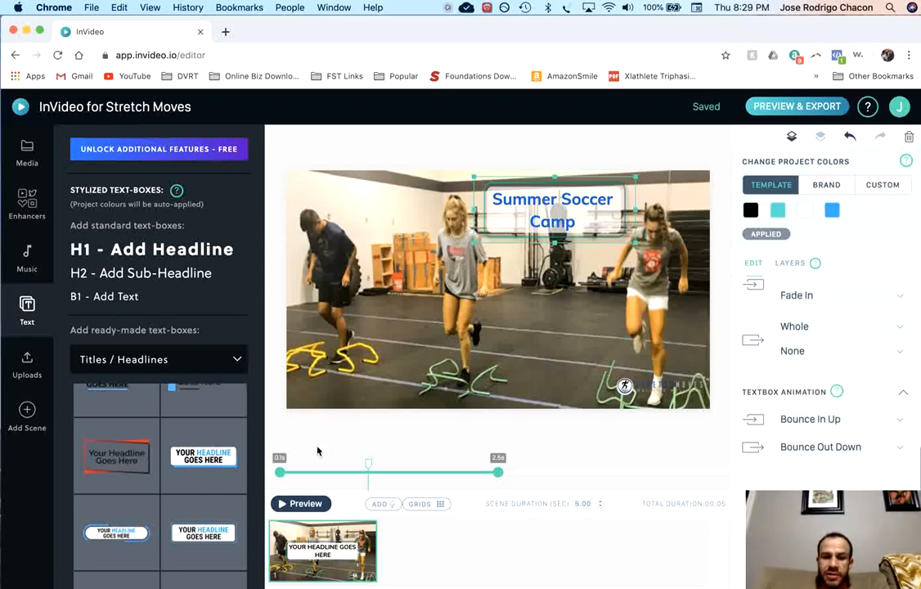
left_click(303, 501)
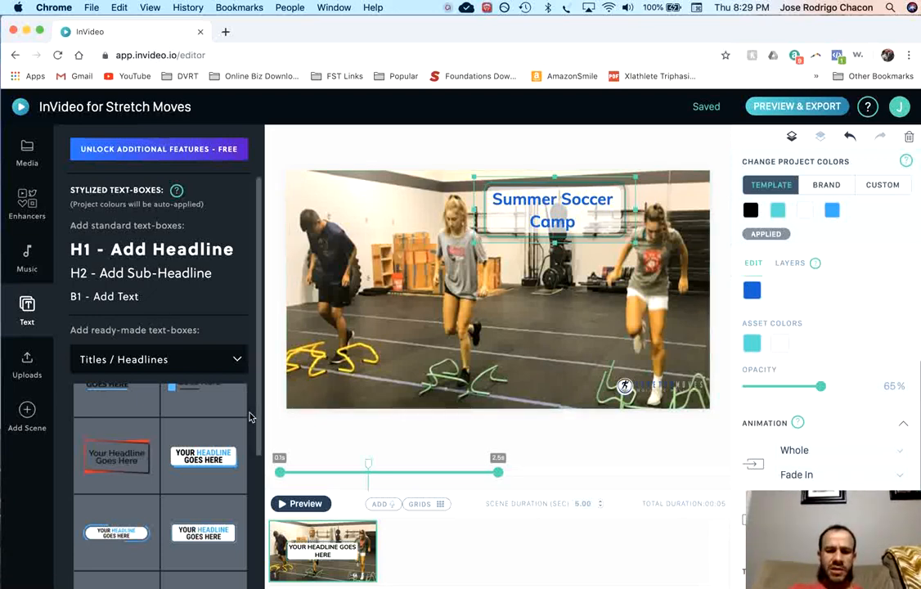
Add the first "Build your own scene" layout as a new scene after the current one
left_click(27, 413)
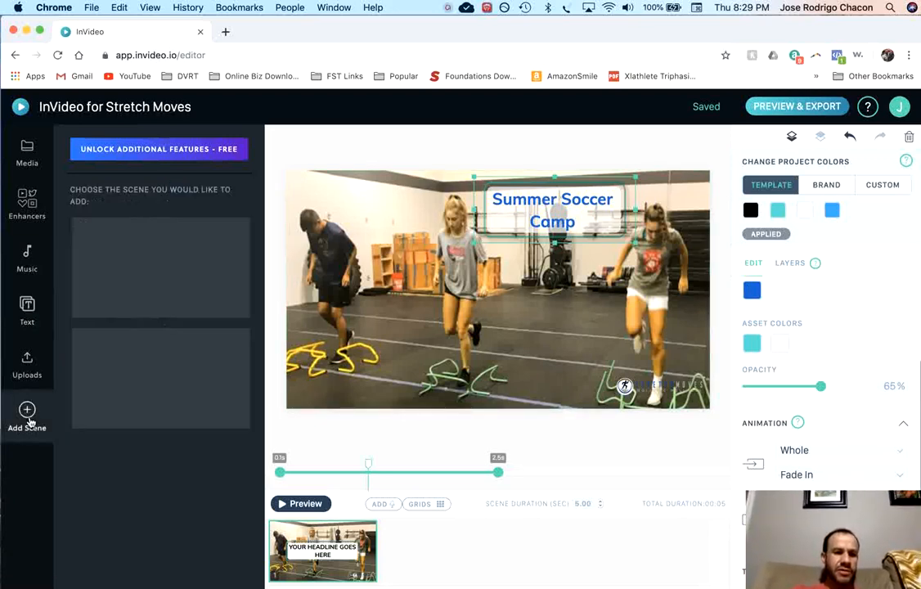
left_click(28, 365)
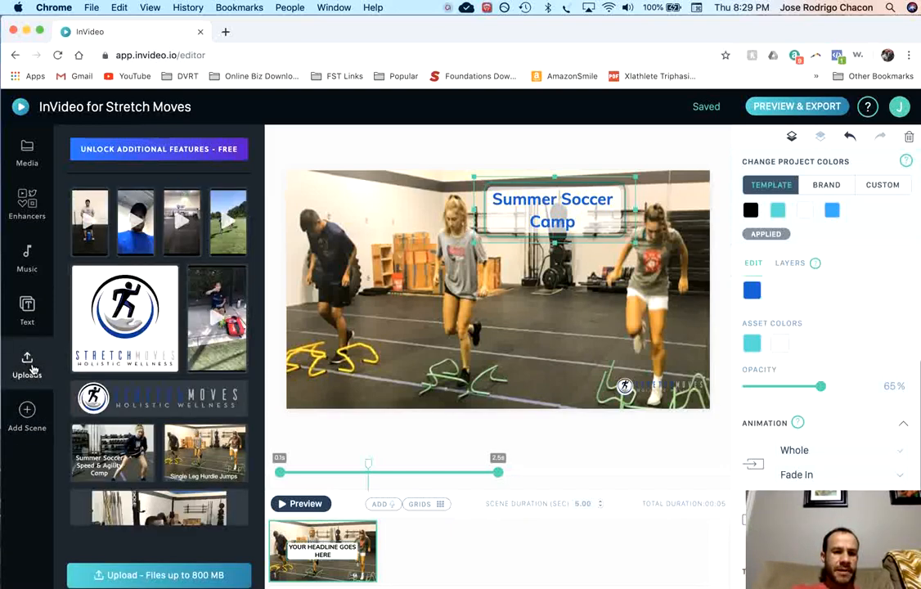
left_click(32, 415)
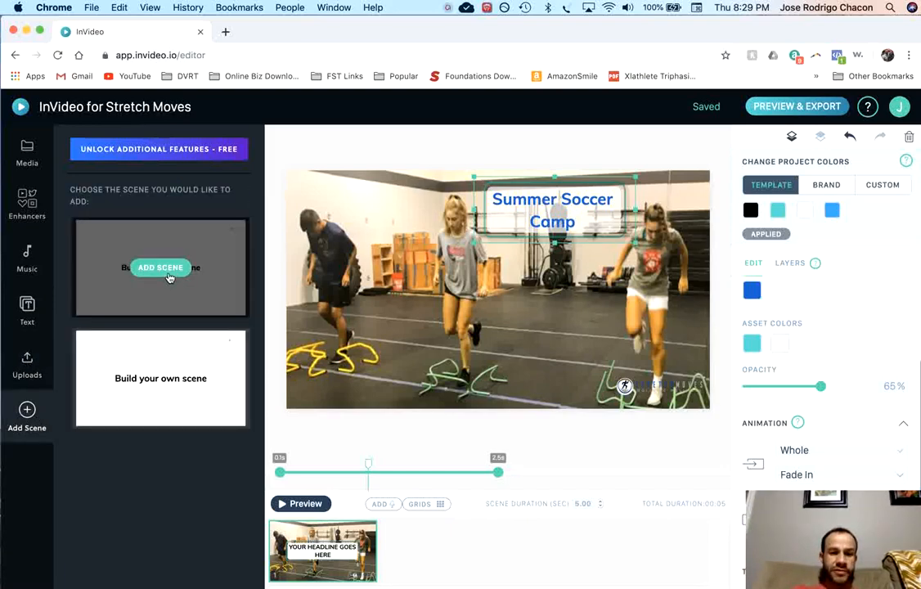
left_click(160, 267)
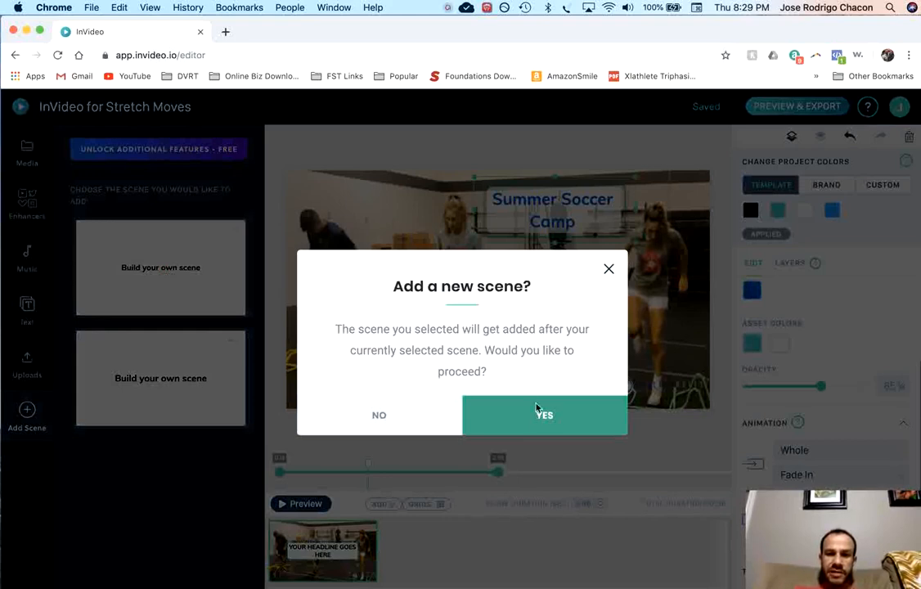
left_click(540, 410)
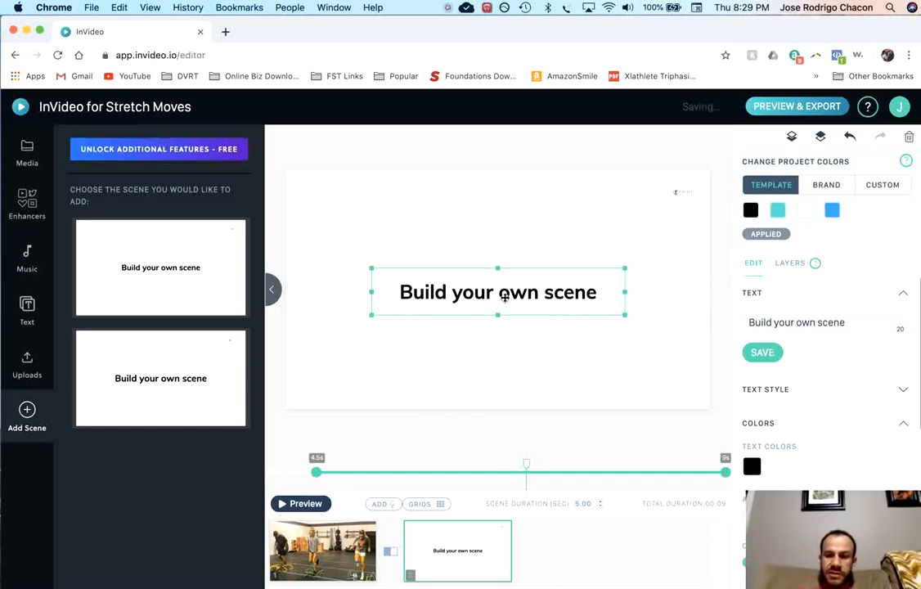
Delete the placeholder text and the small logo from the new second scene, leaving it blank
key("Delete")
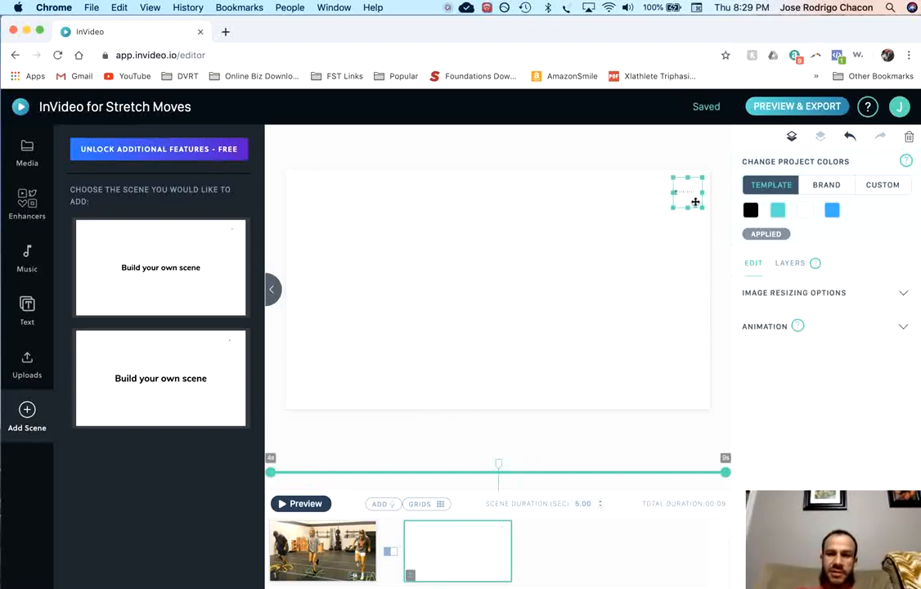
left_click_drag(695, 201, 666, 342)
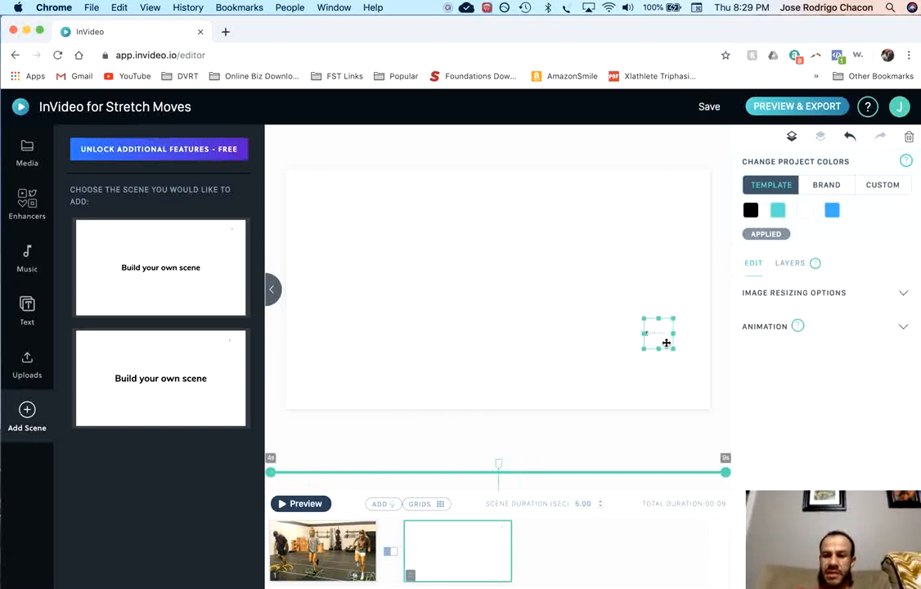
key("Delete")
left_click(566, 391)
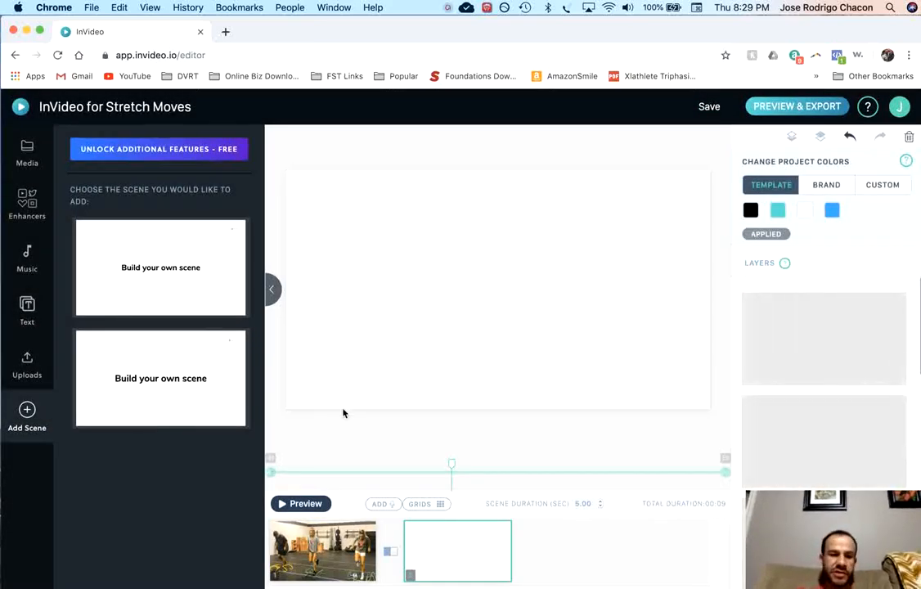
Find the uploaded photo of the man lunging with a weight plate and check its enlarged preview
left_click(27, 364)
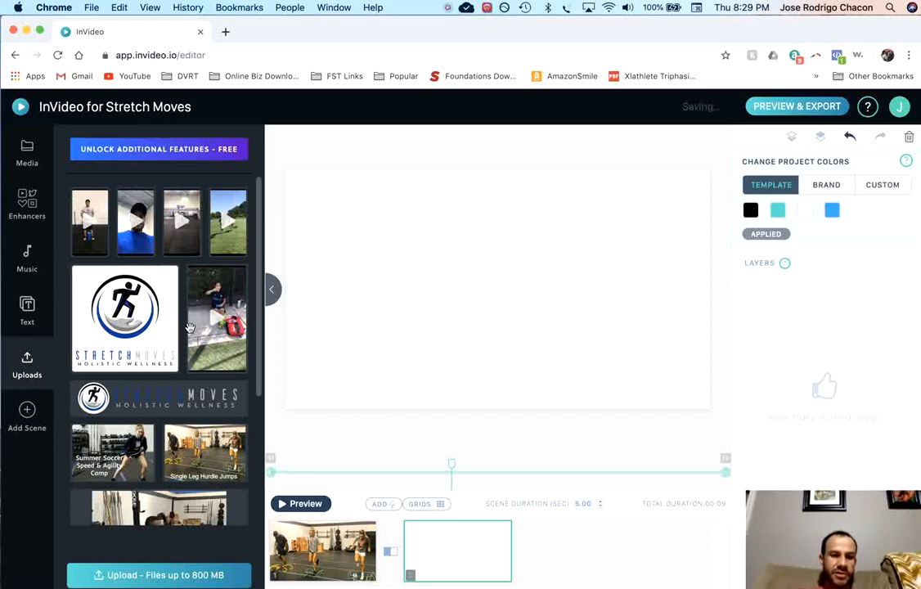
scroll(153, 278, "down", 3)
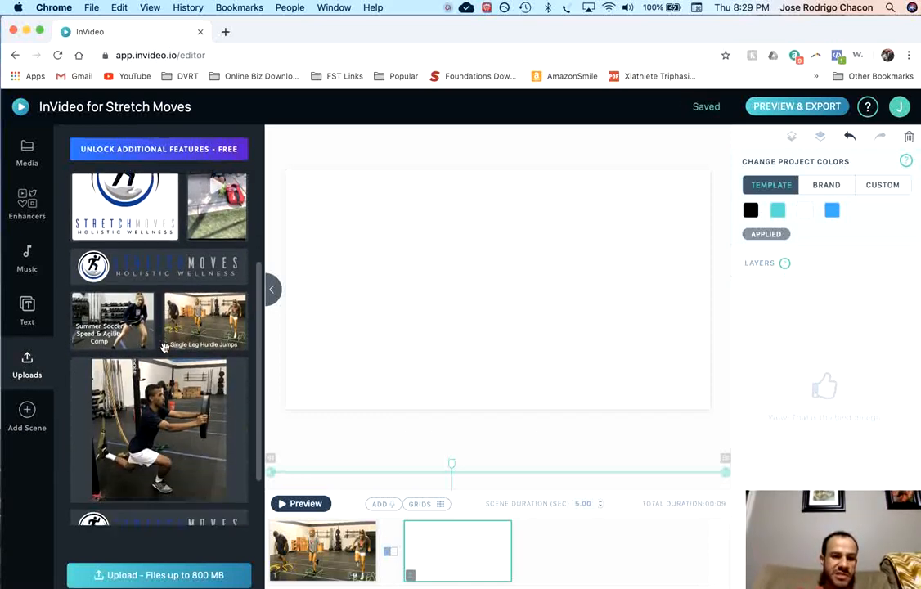
scroll(163, 352, "down", 3)
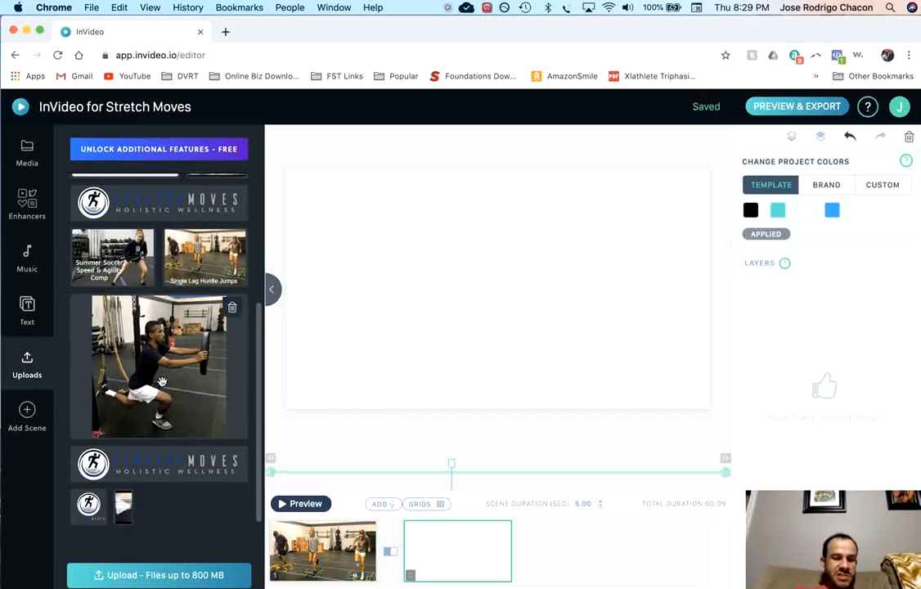
left_click(164, 375)
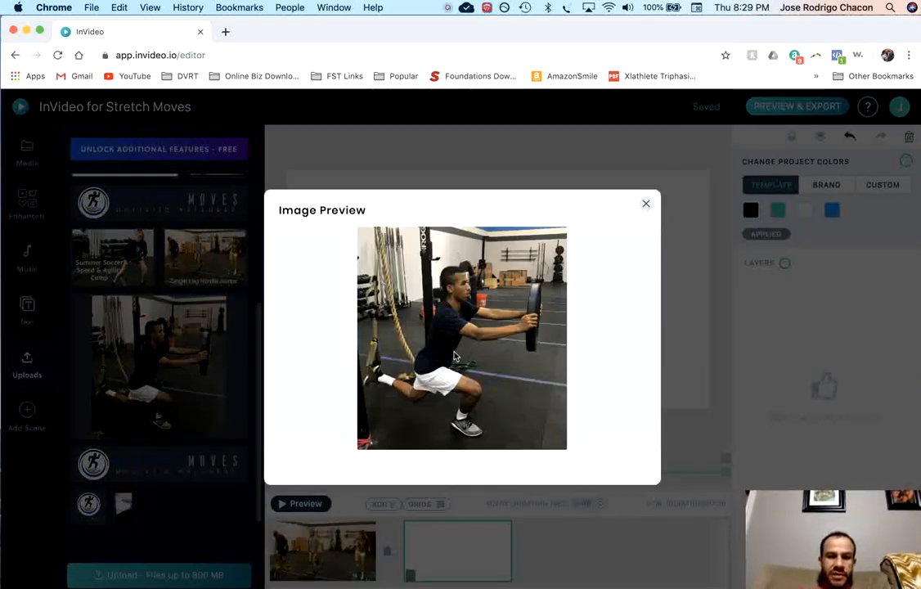
left_click(645, 204)
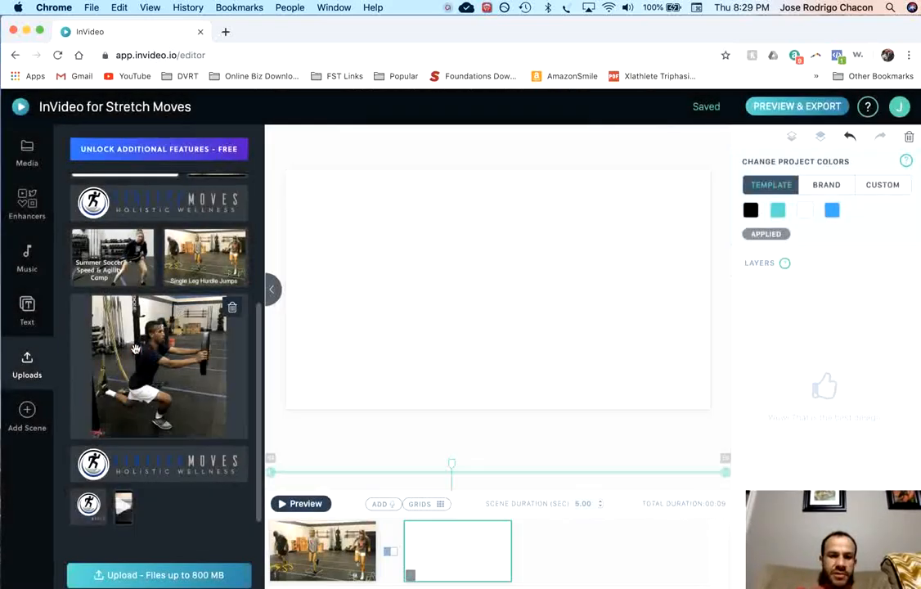
Check the weight-plate lunge photo's enlarged preview once more, close it, and look through the other uploaded media
left_click(136, 349)
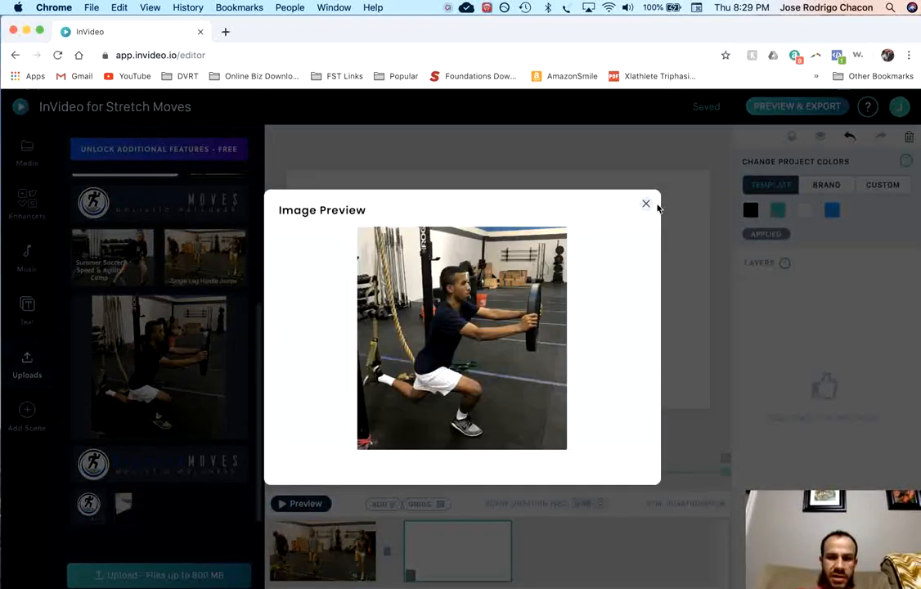
left_click(645, 203)
scroll(175, 389, "up", 4)
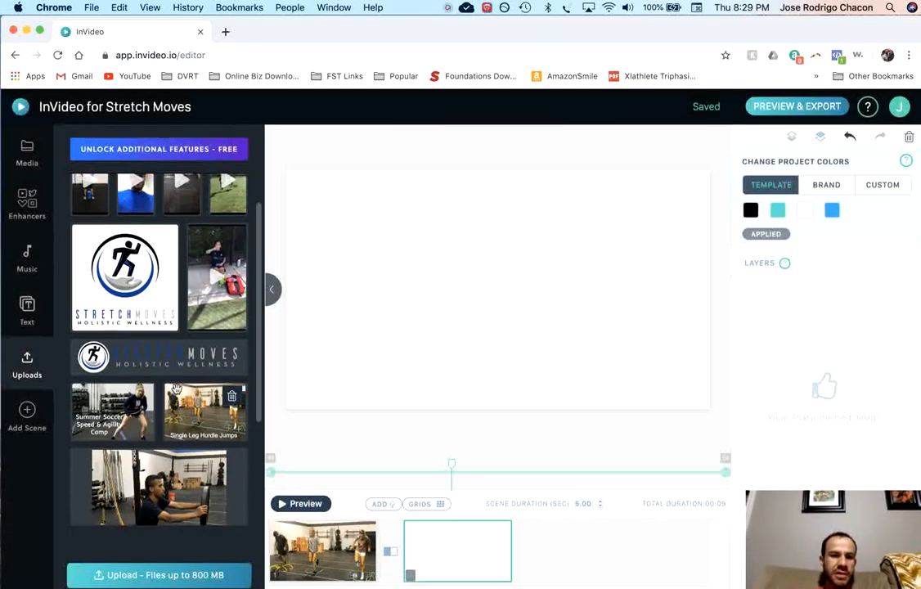
scroll(175, 390, "down", 2)
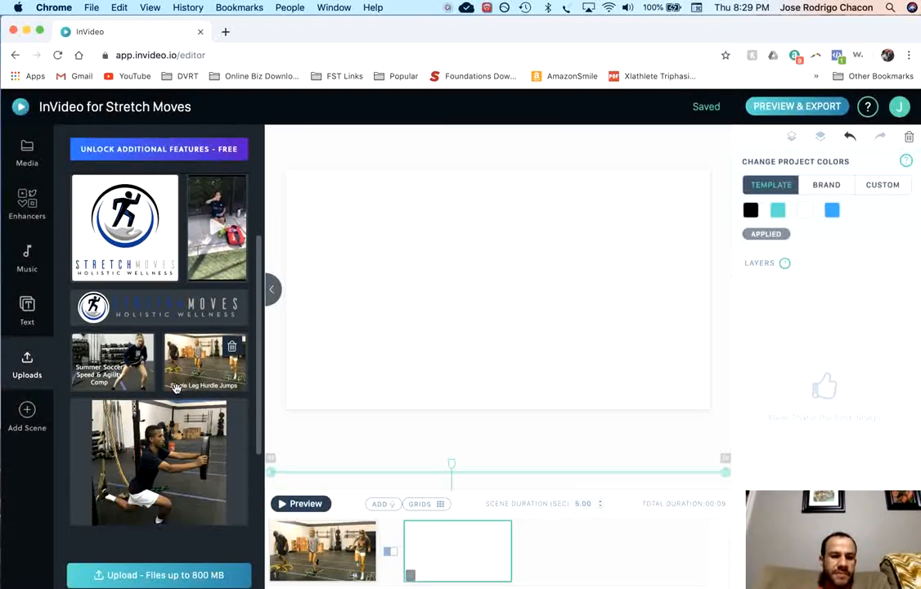
Upload the full video 84EECFEF-3F84-4E31-B6FC-2DDFBBB585B6.TRIM.MOV from the Downloads folder after playing it briefly
left_click(204, 576)
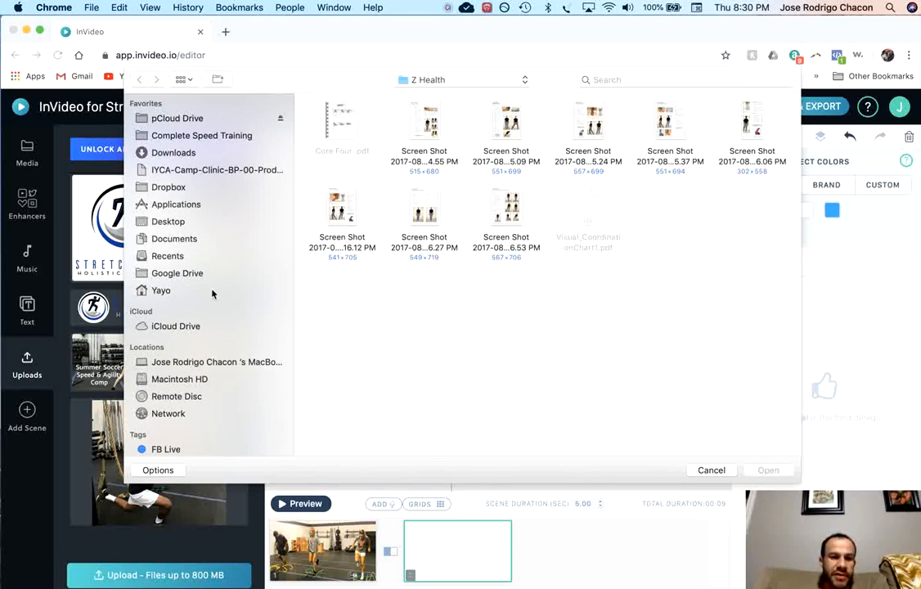
left_click(174, 154)
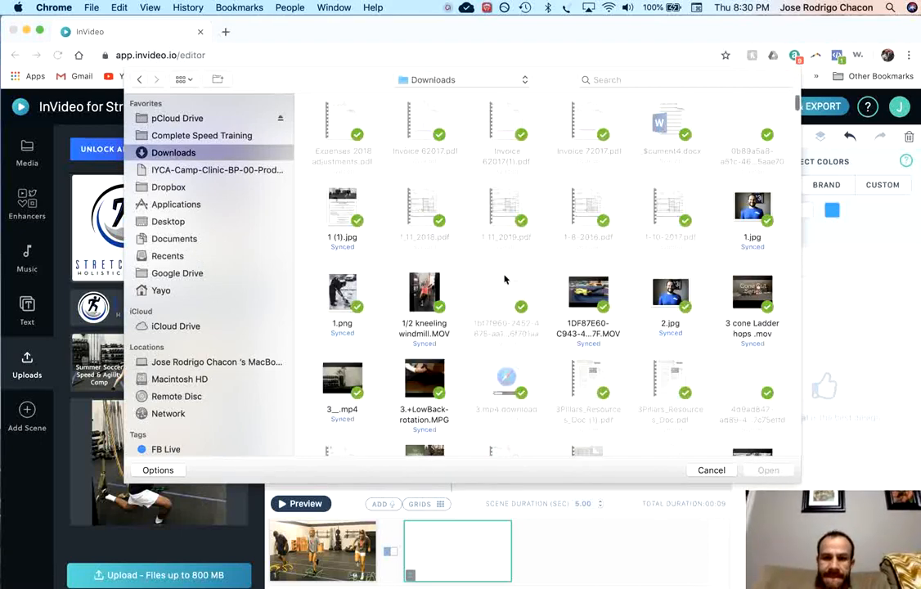
scroll(545, 262, "up", 1)
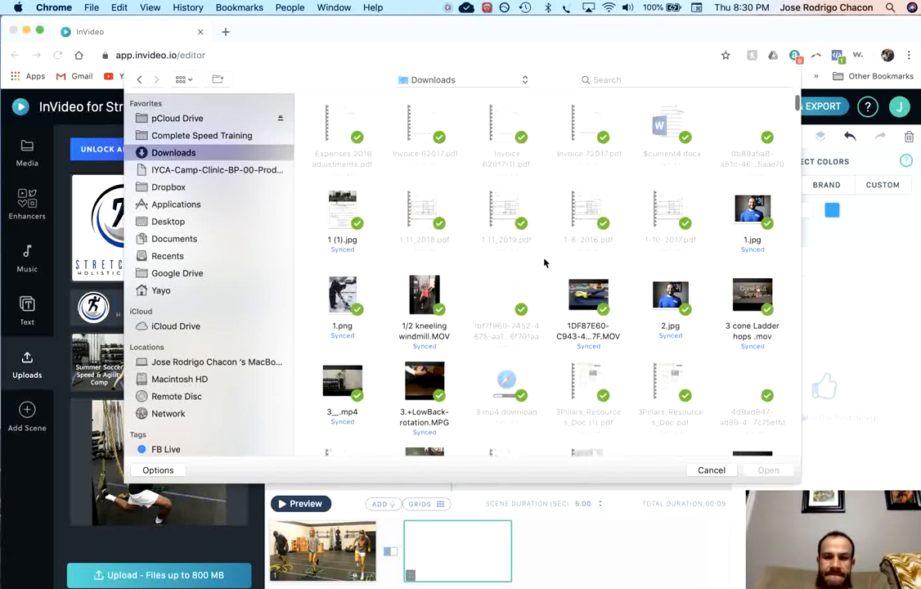
scroll(544, 262, "down", 5)
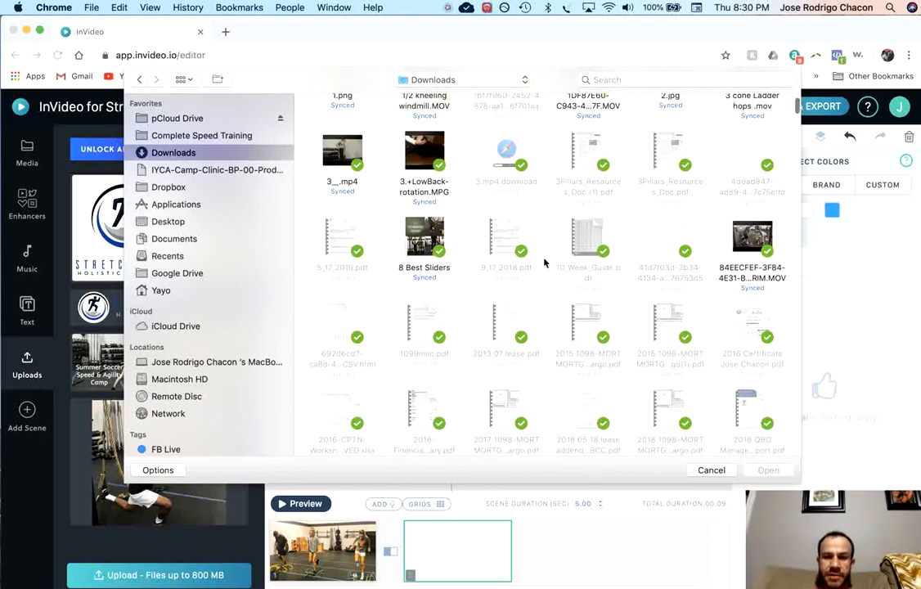
scroll(545, 263, "down", 1)
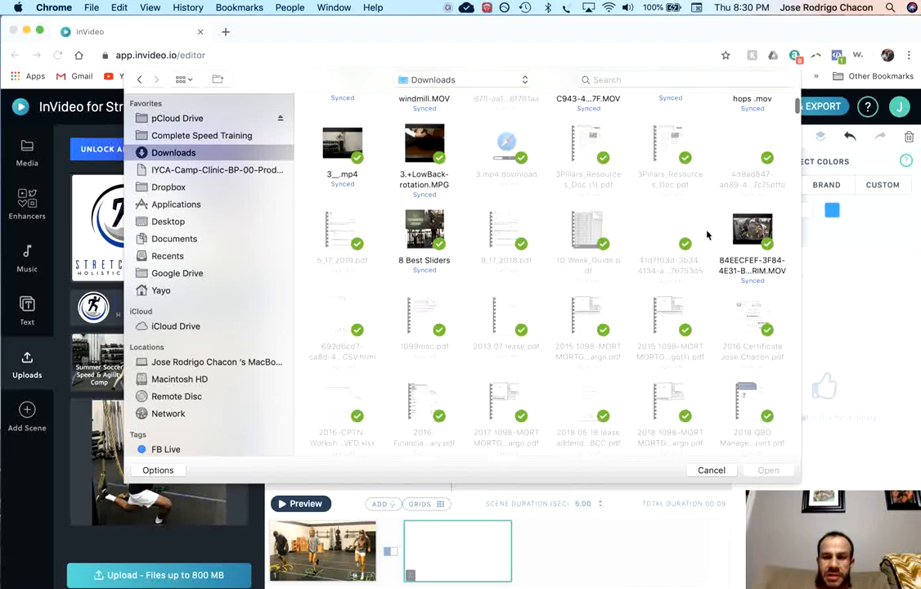
left_click(746, 234)
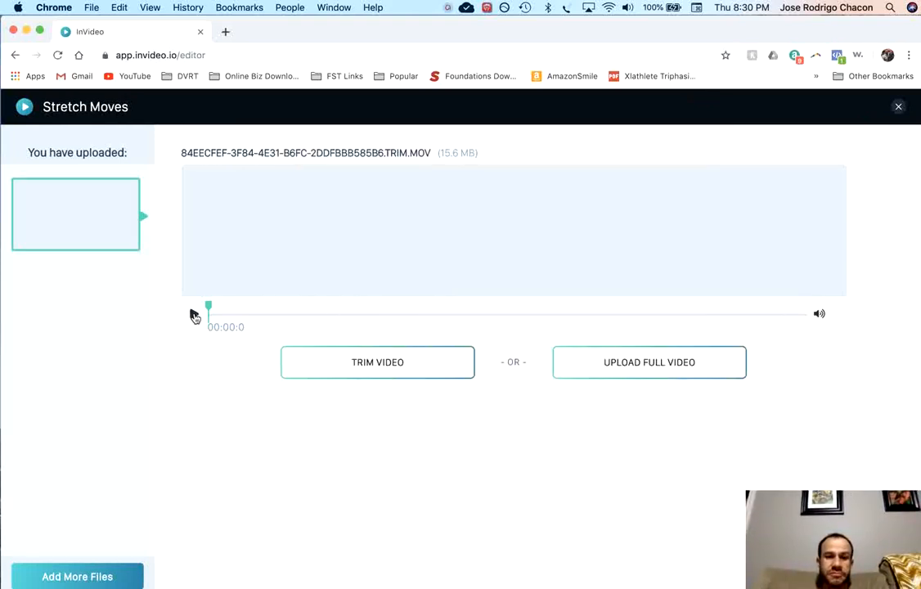
left_click(195, 315)
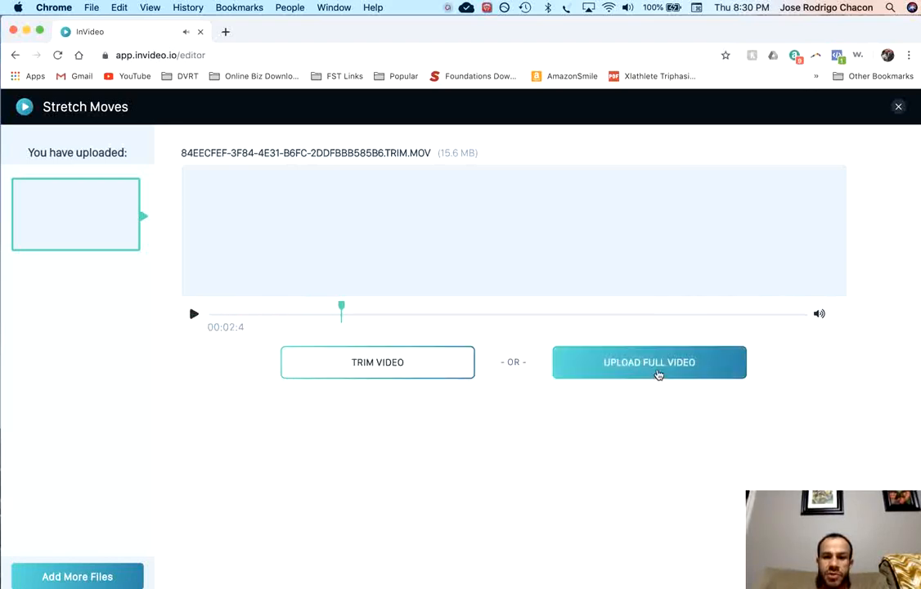
left_click(657, 374)
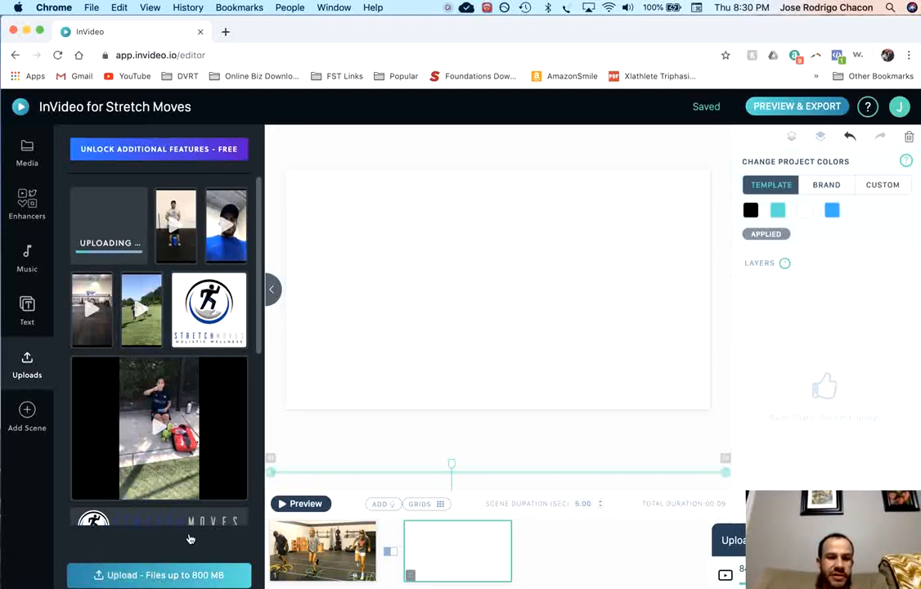
Browse the Downloads folder for another training video to upload
left_click(175, 575)
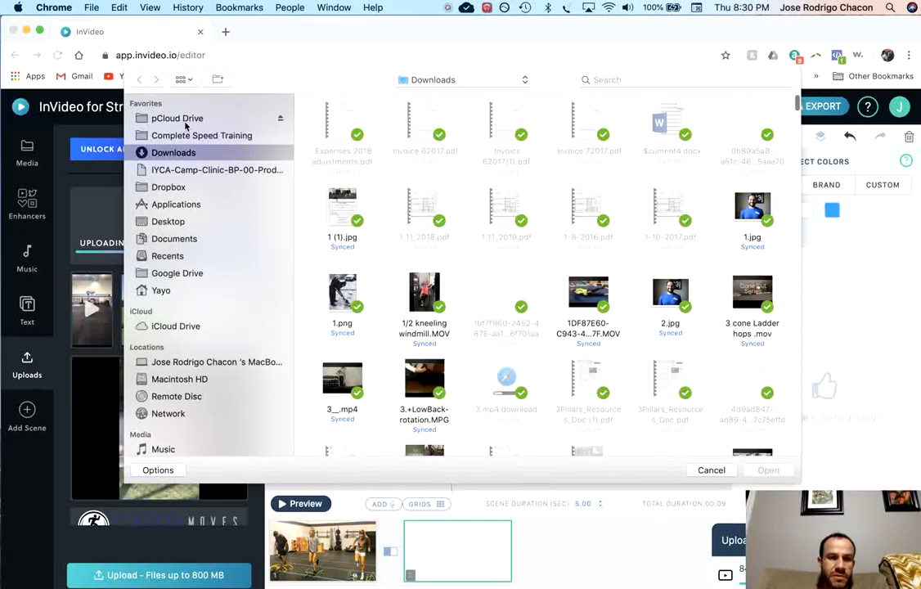
left_click(185, 122)
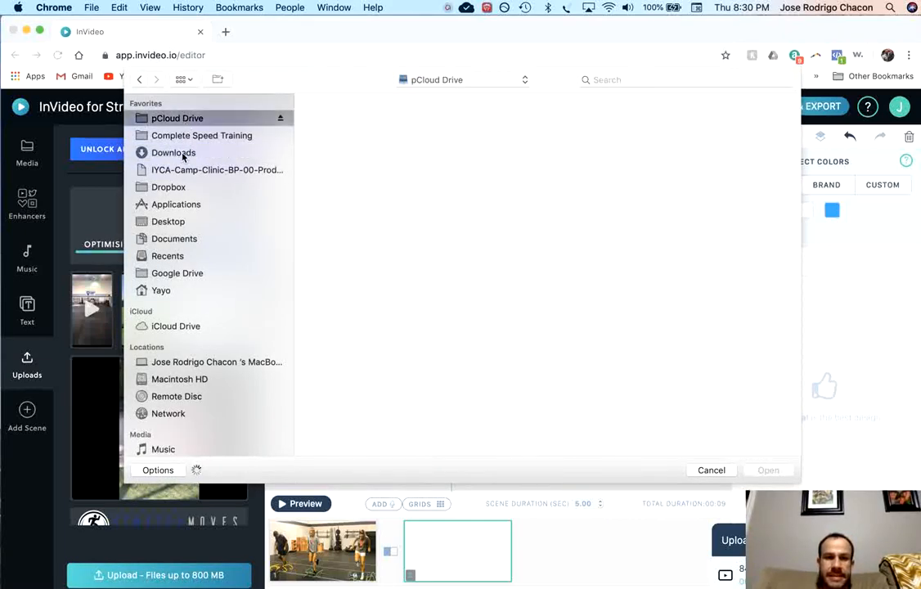
left_click(184, 154)
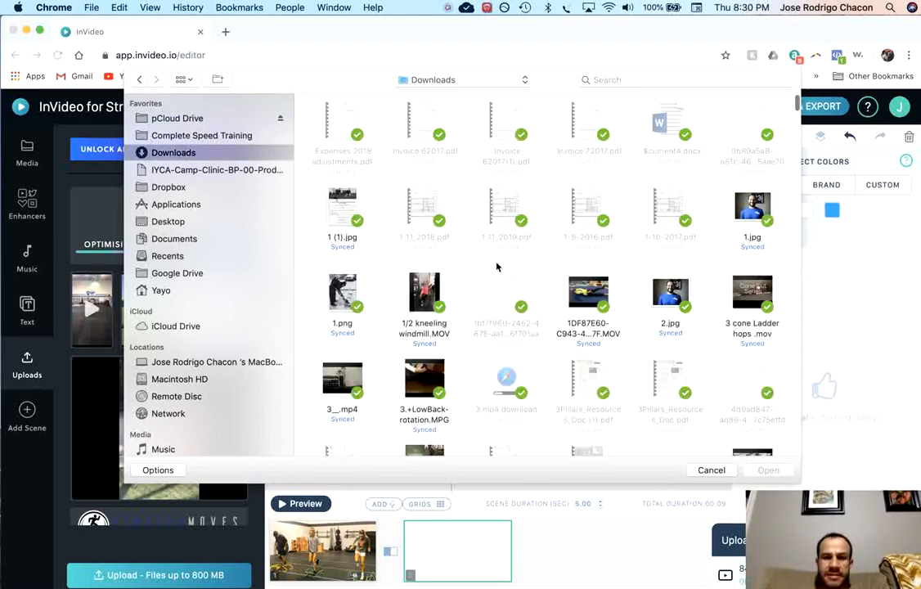
scroll(465, 271, "down", 15)
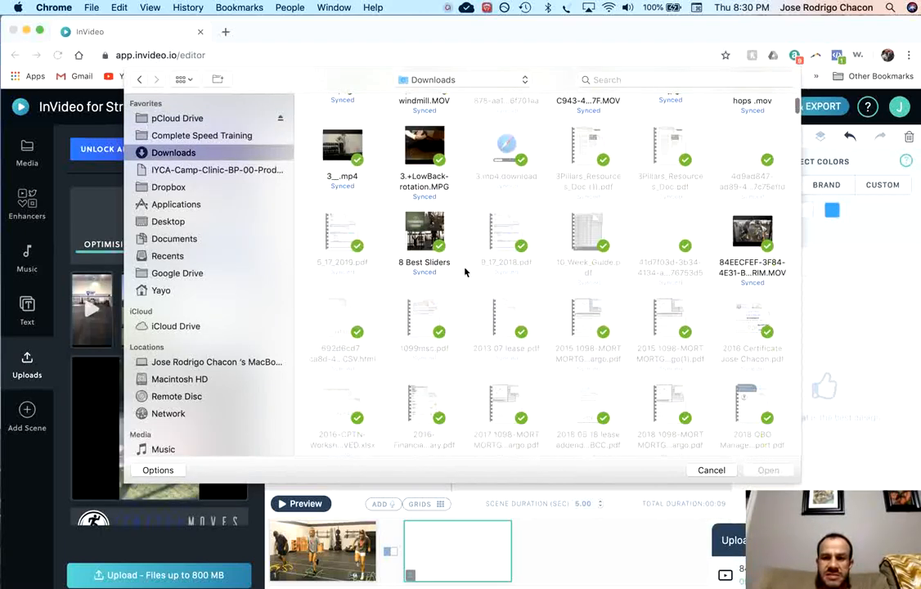
scroll(465, 272, "down", 10)
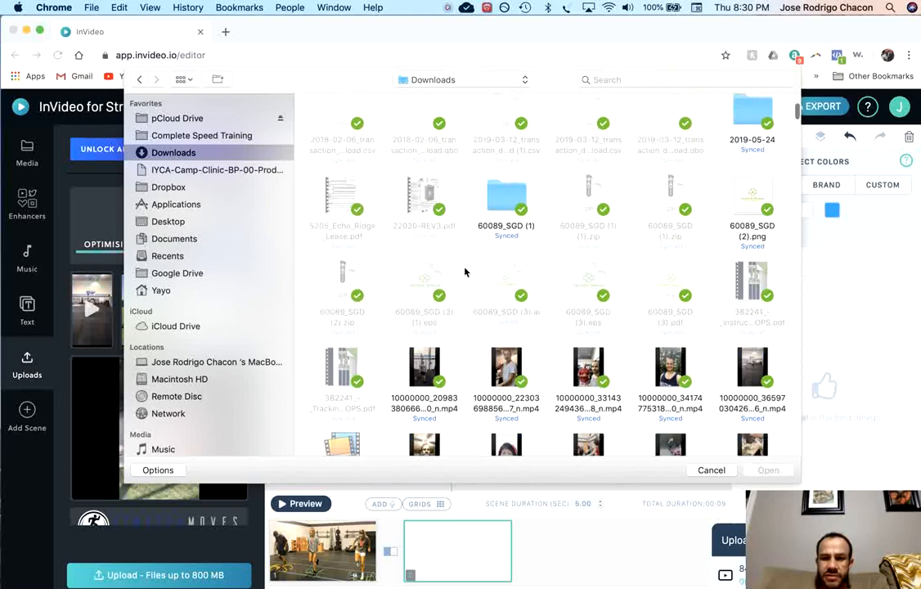
scroll(465, 272, "down", 3)
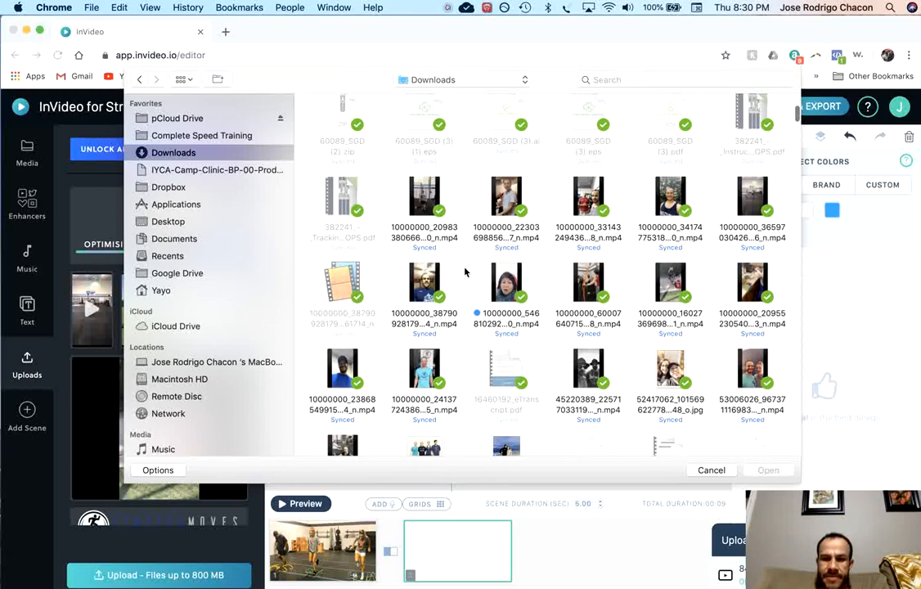
scroll(464, 272, "down", 10)
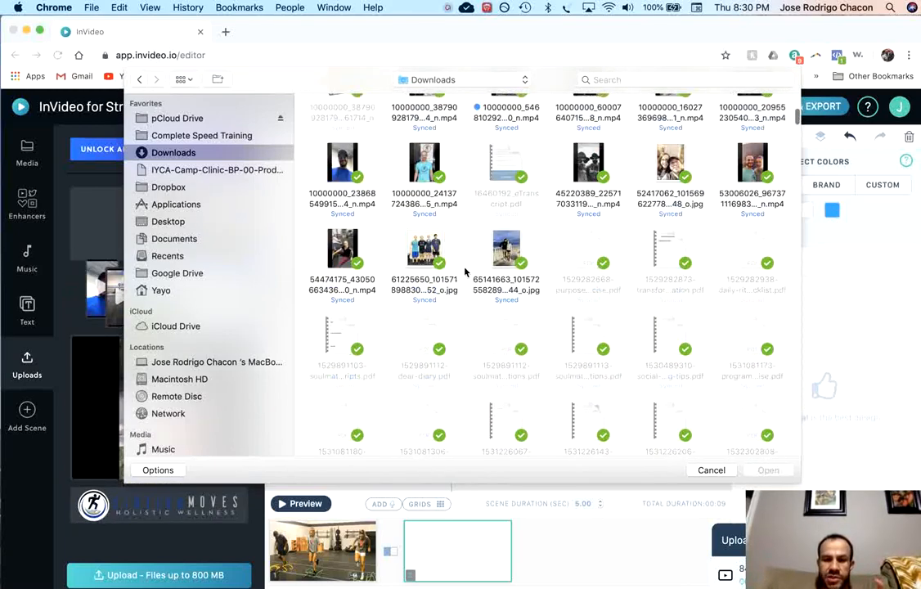
scroll(464, 272, "down", 20)
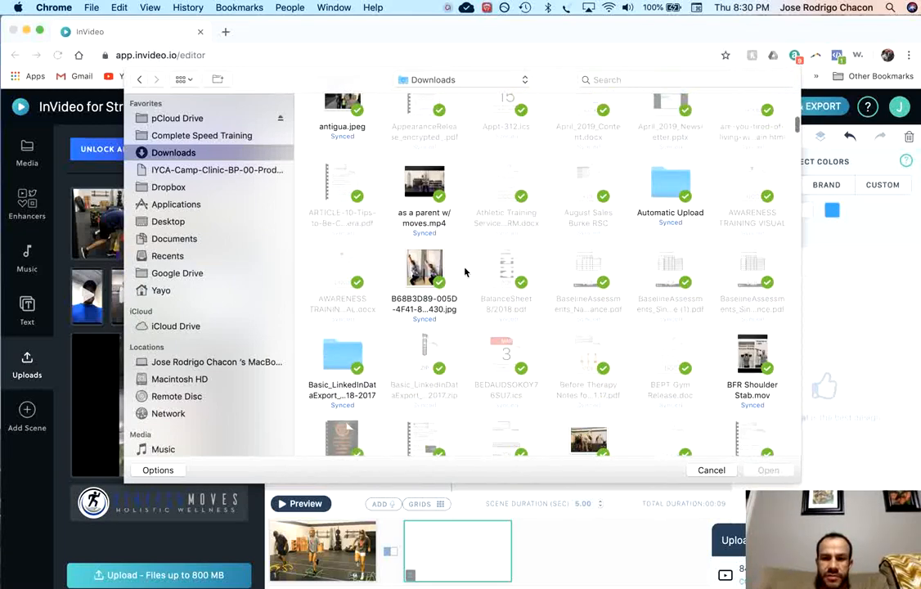
scroll(465, 271, "down", 1)
scroll(464, 272, "down", 12)
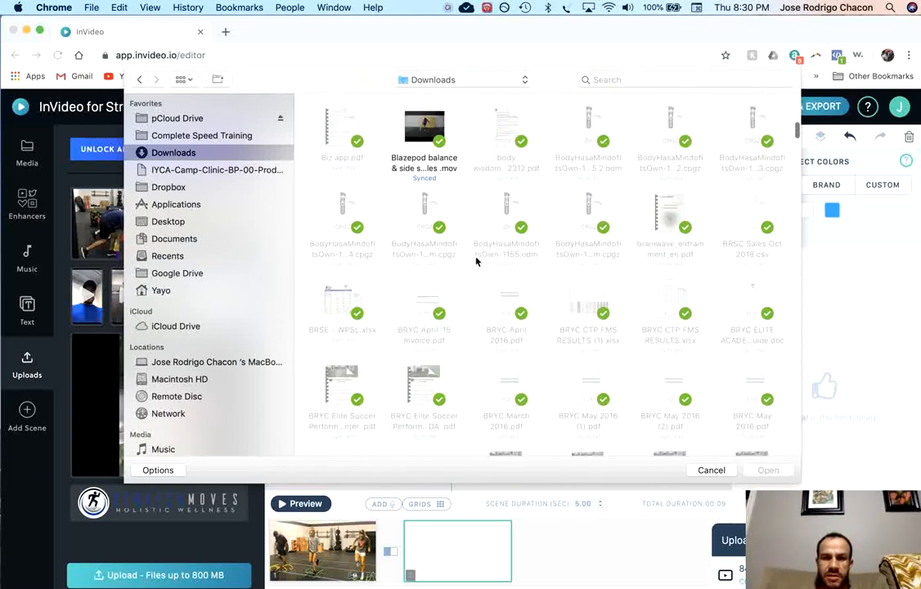
mouse_move(423, 141)
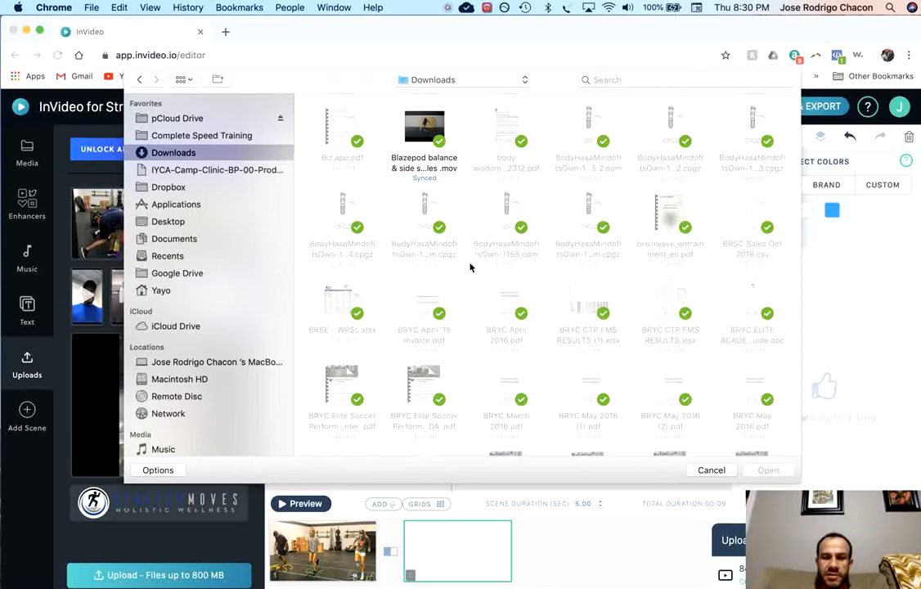
scroll(470, 267, "down", 20)
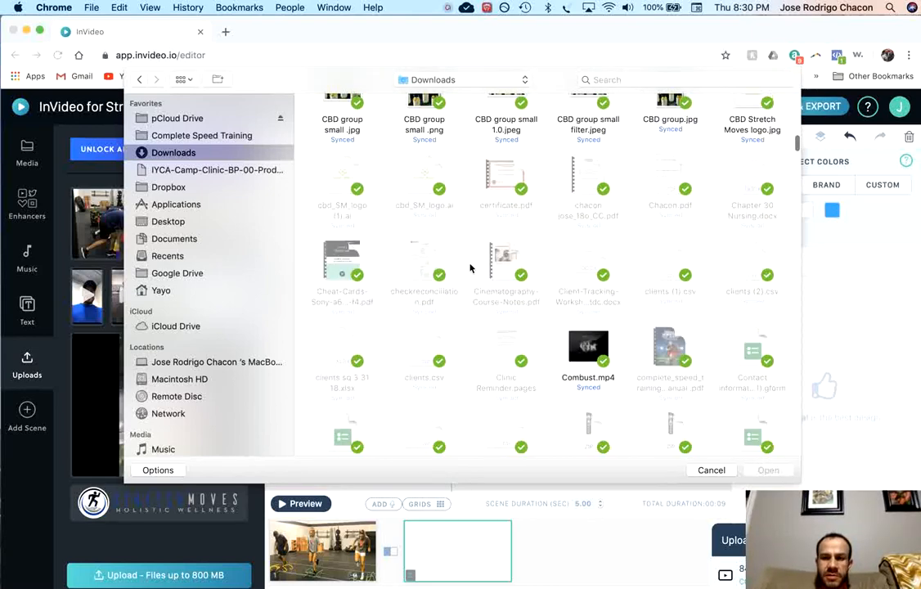
scroll(470, 268, "down", 20)
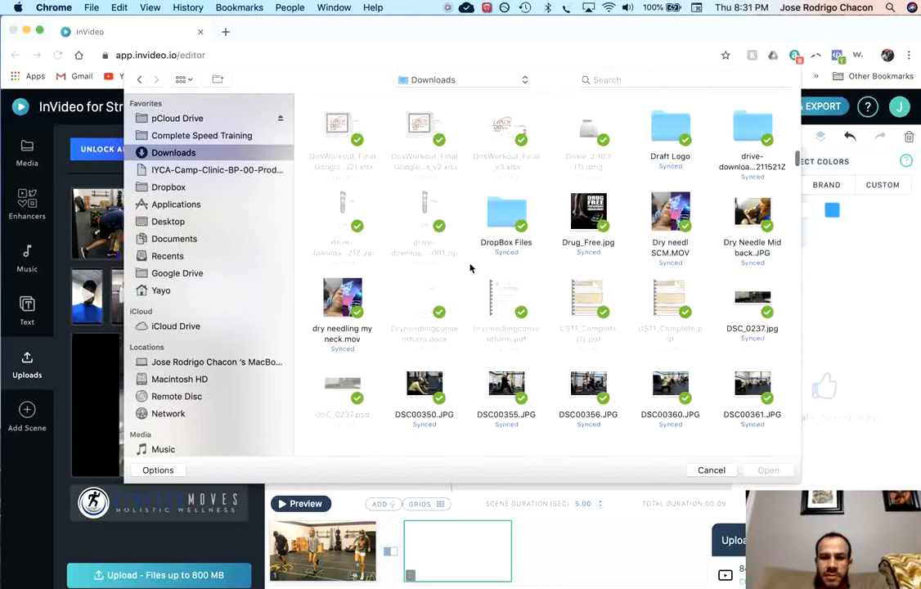
scroll(470, 267, "down", 20)
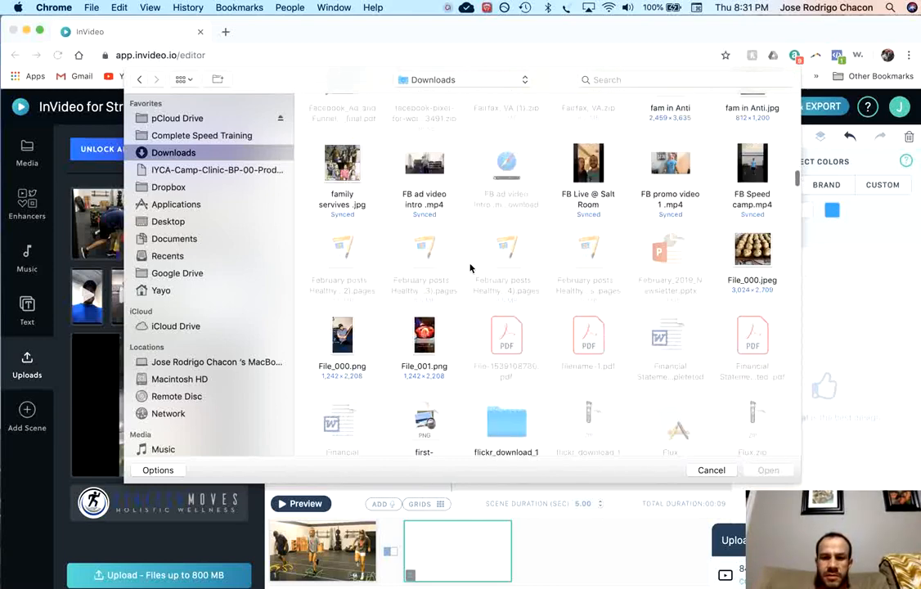
scroll(470, 267, "down", 10)
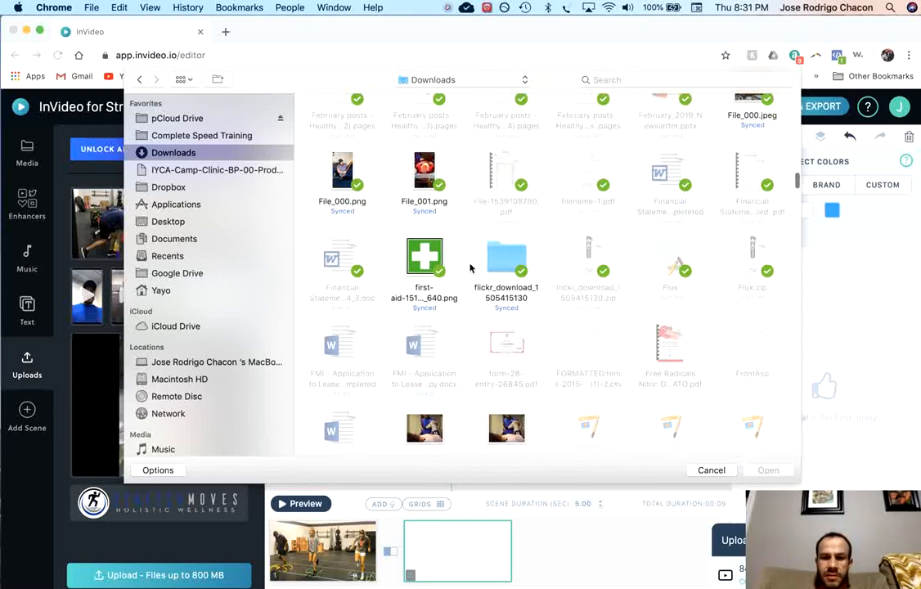
Group the Downloads files by Date Added and upload the full video IMG_1176 2.MOV from today's files
left_click(189, 81)
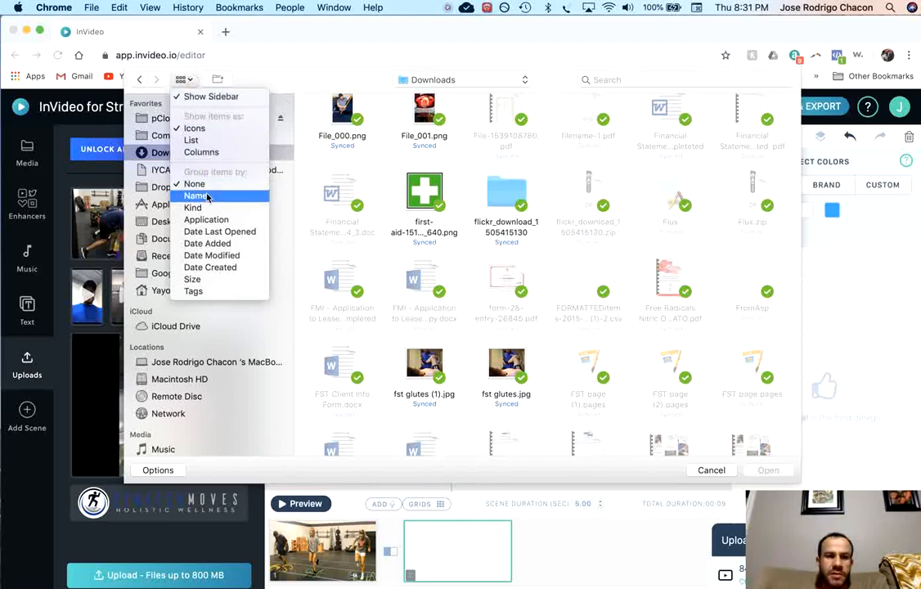
left_click(237, 243)
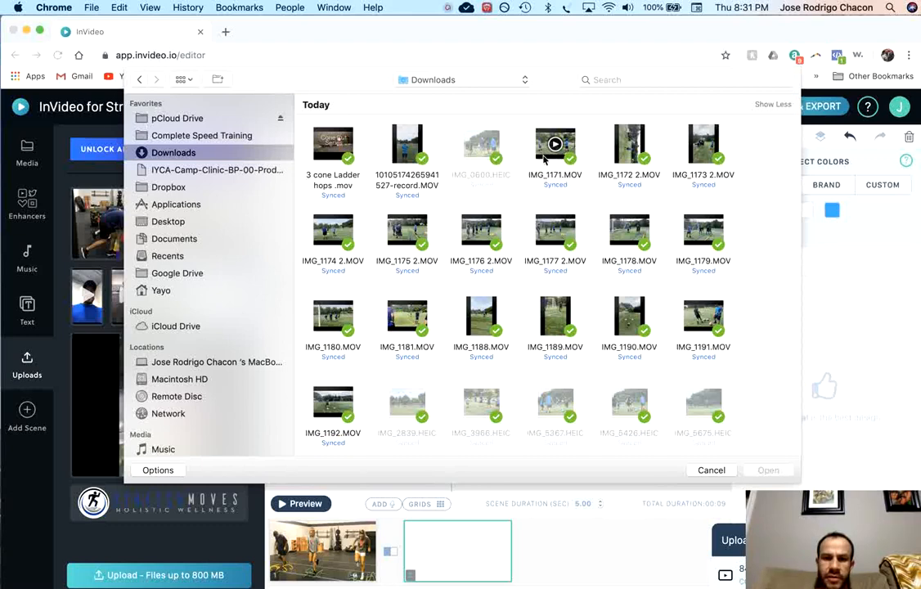
left_click(479, 245)
left_click(766, 471)
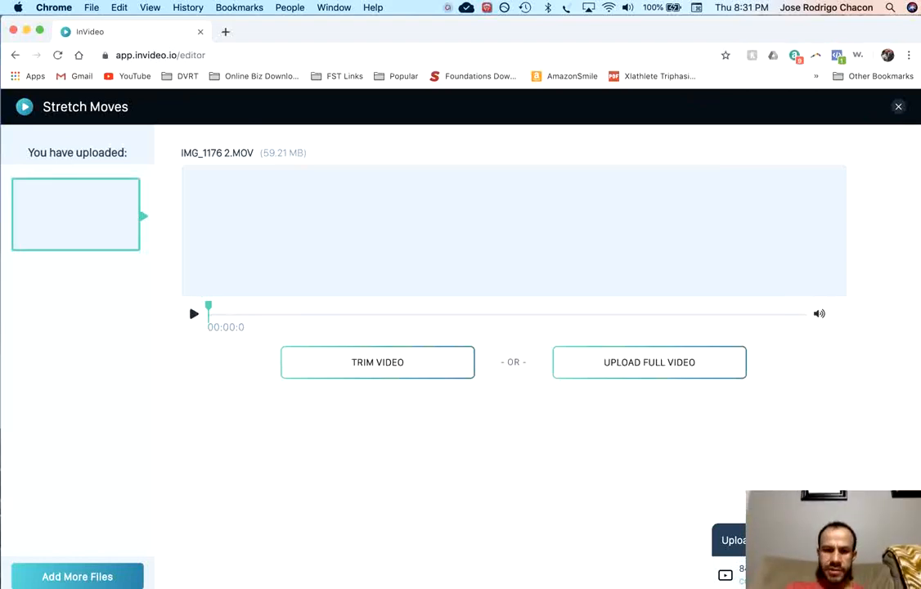
left_click(666, 368)
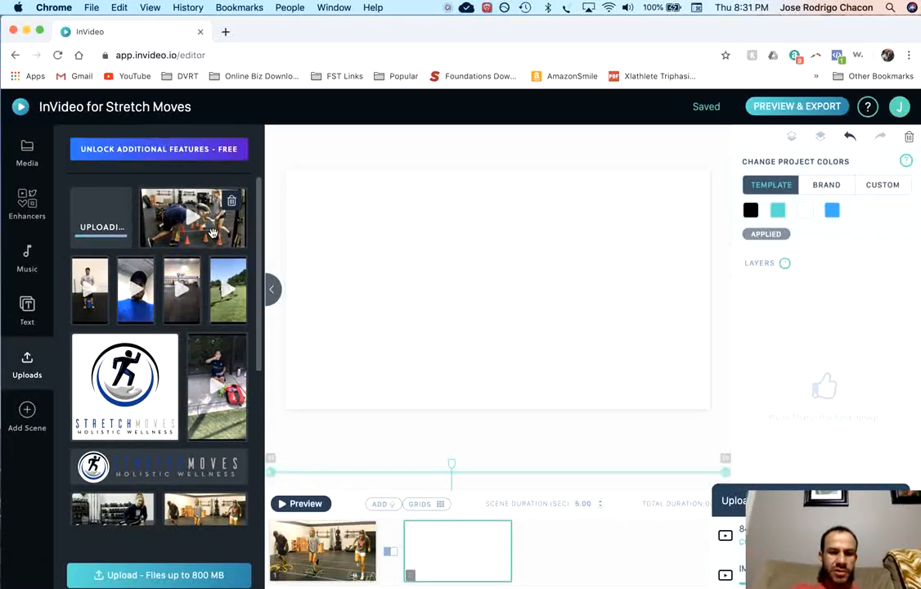
Fill the blank second scene with the uploaded cone drill video at its full length
left_click_drag(303, 237, 449, 262)
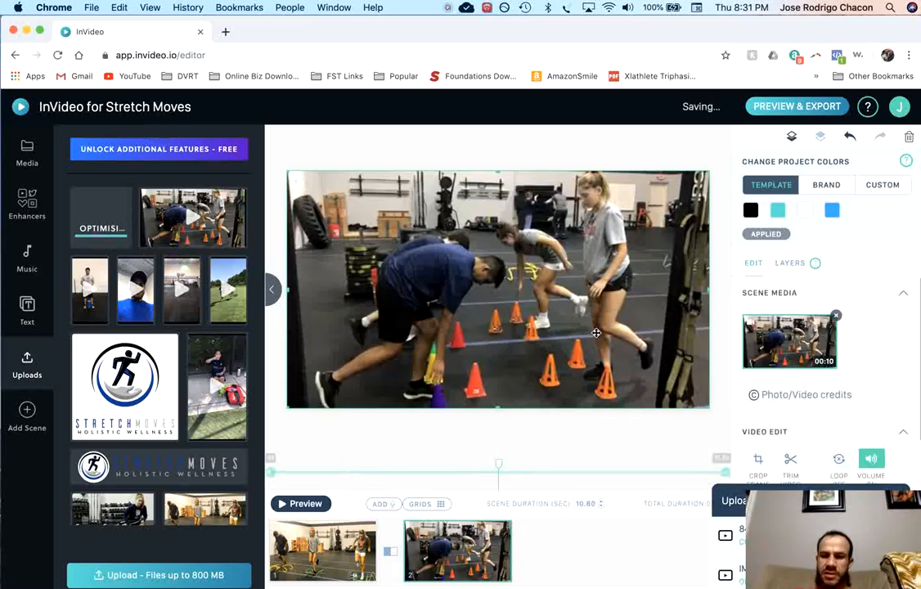
Add the ready-made body text box with the white brush-stroke background to the cone drill scene
left_click(29, 310)
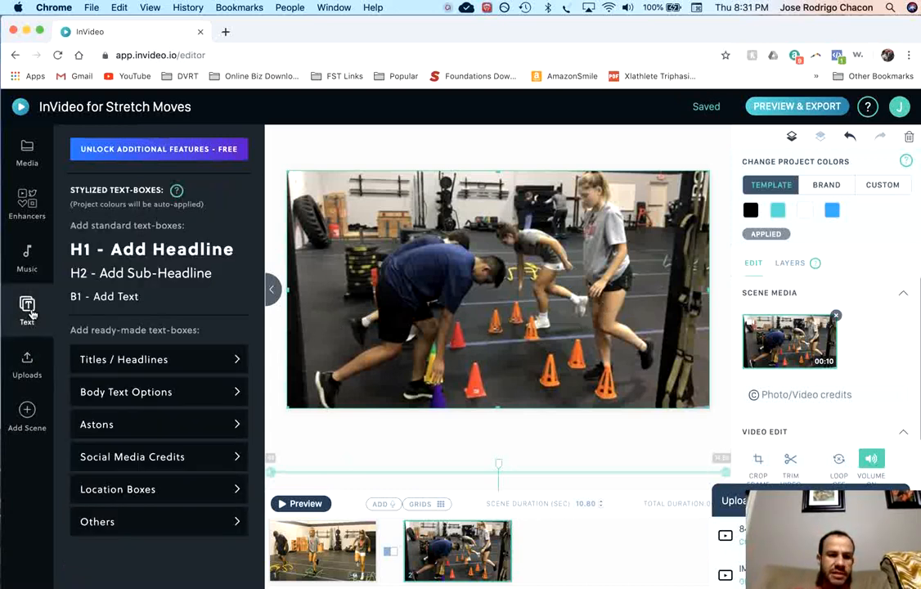
left_click(151, 397)
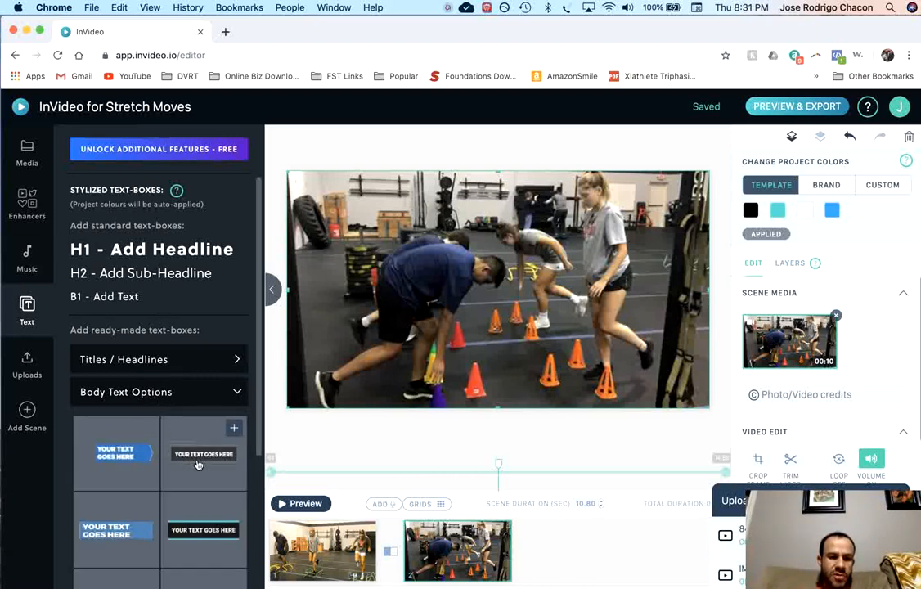
scroll(192, 476, "down", 1)
scroll(192, 475, "down", 3)
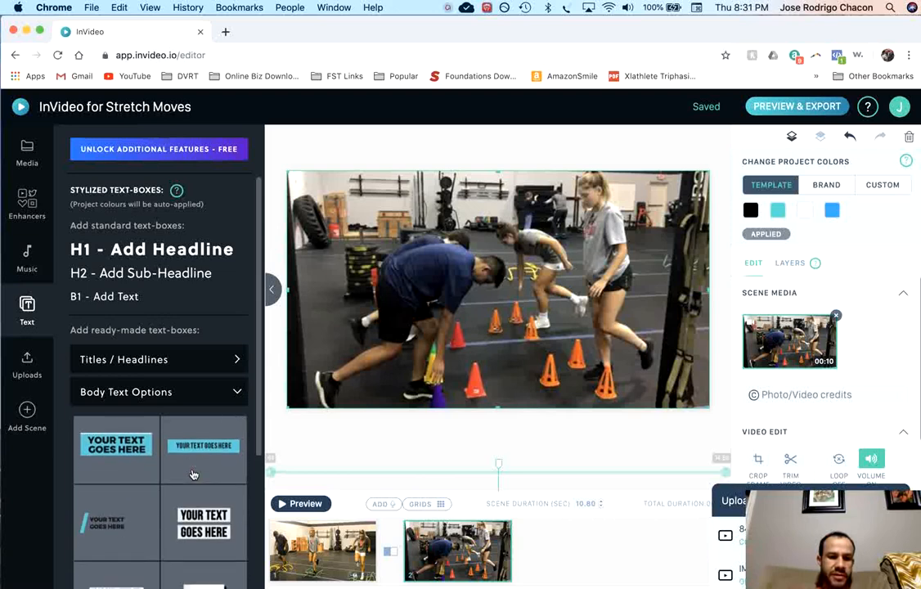
scroll(194, 473, "down", 4)
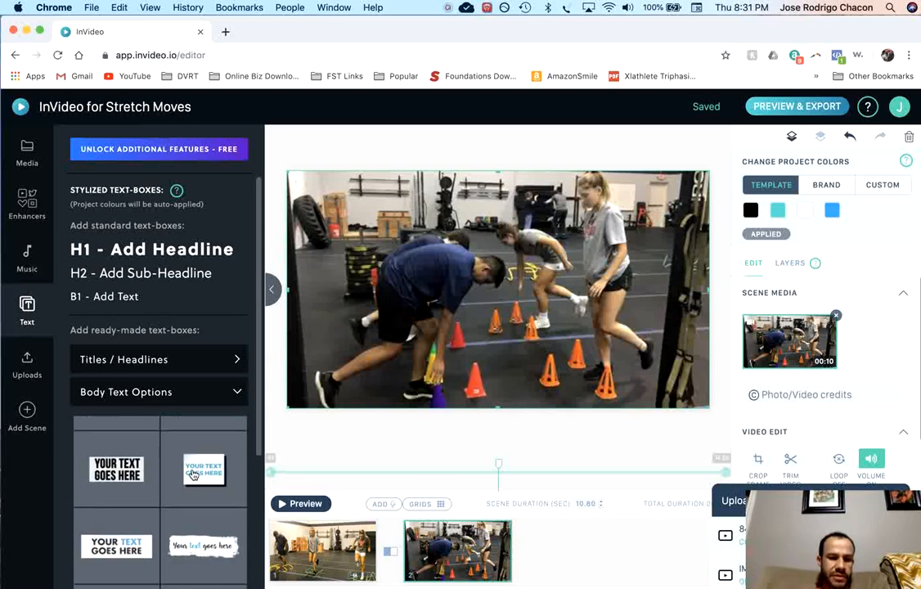
scroll(135, 515, "down", 1)
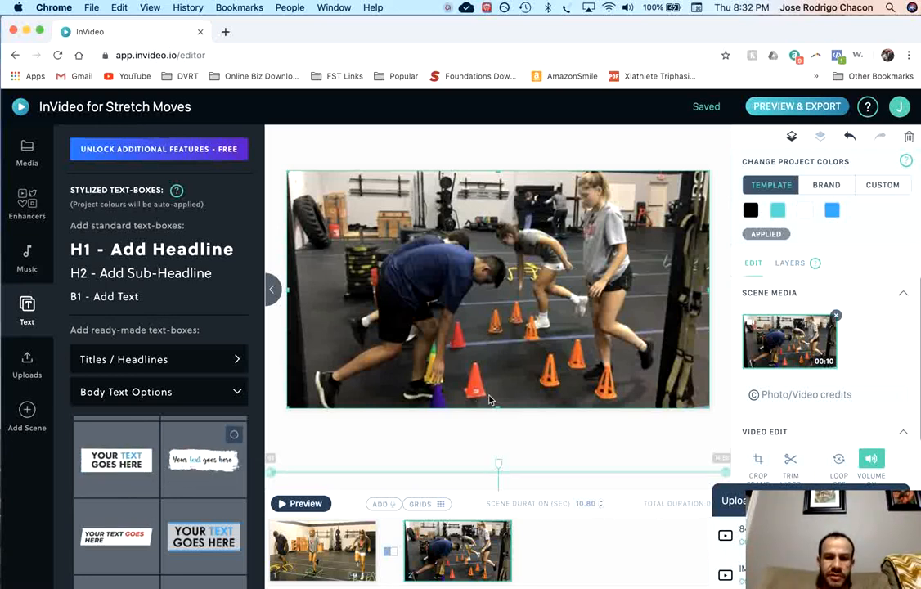
left_click(205, 462)
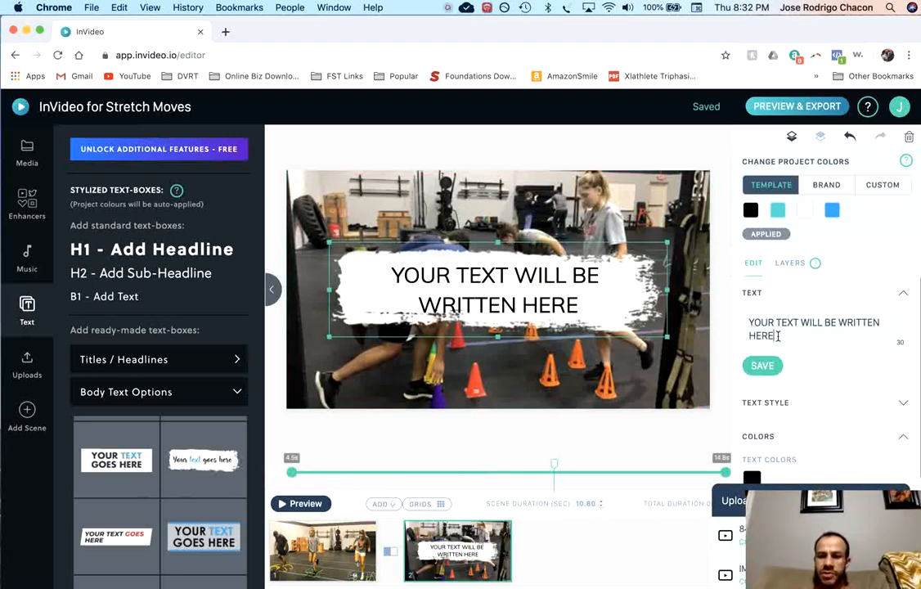
Replace the text box's placeholder wording with "Cone Taps" and save it
left_click_drag(777, 335, 750, 322)
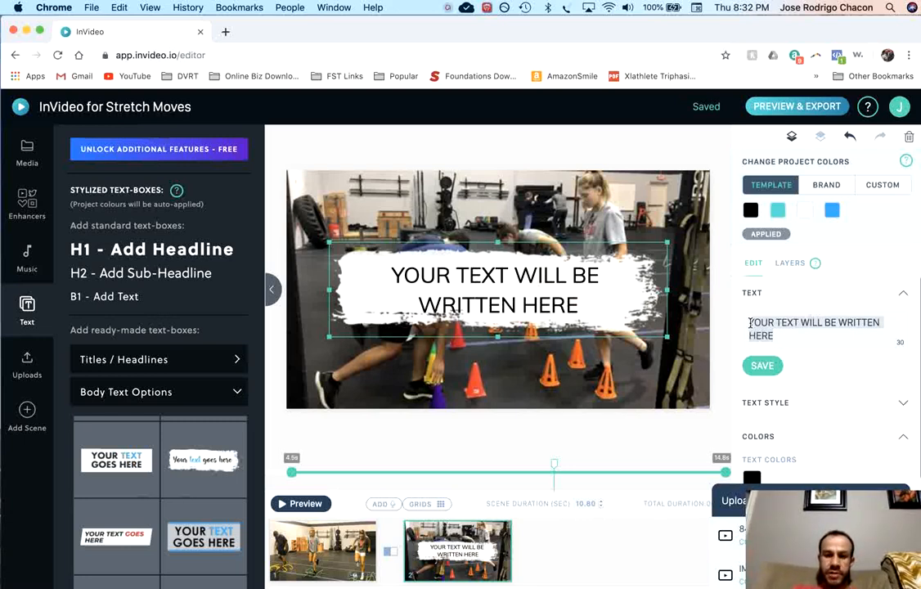
type("Co")
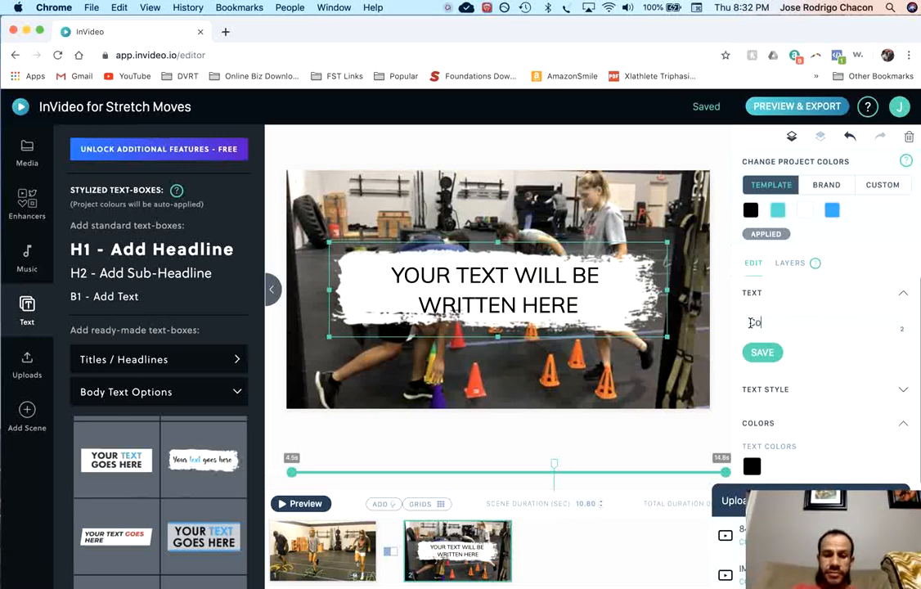
type("nbe t")
key("BackSpace")
key("BackSpace")
key("BackSpace")
key("BackSpace")
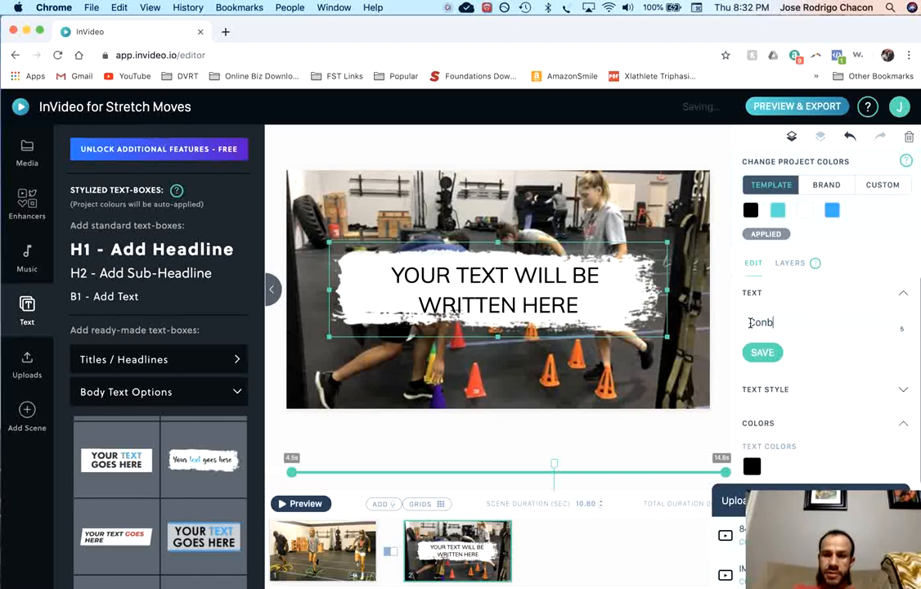
type("e ")
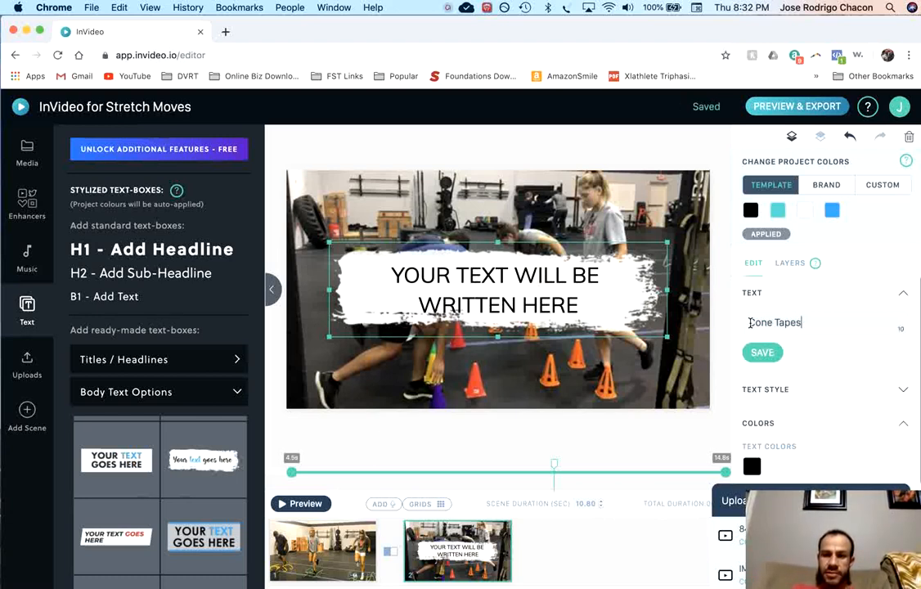
type("Taps")
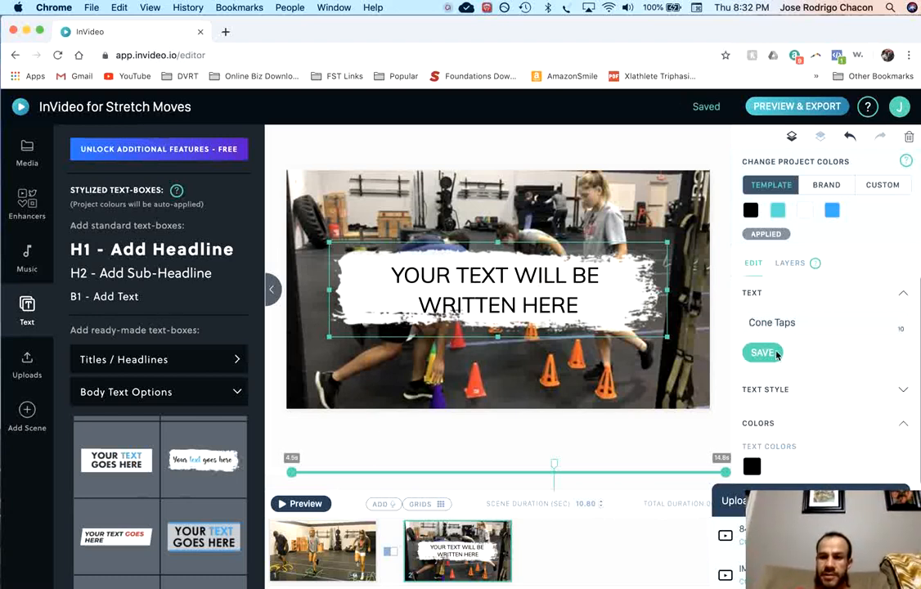
left_click(761, 351)
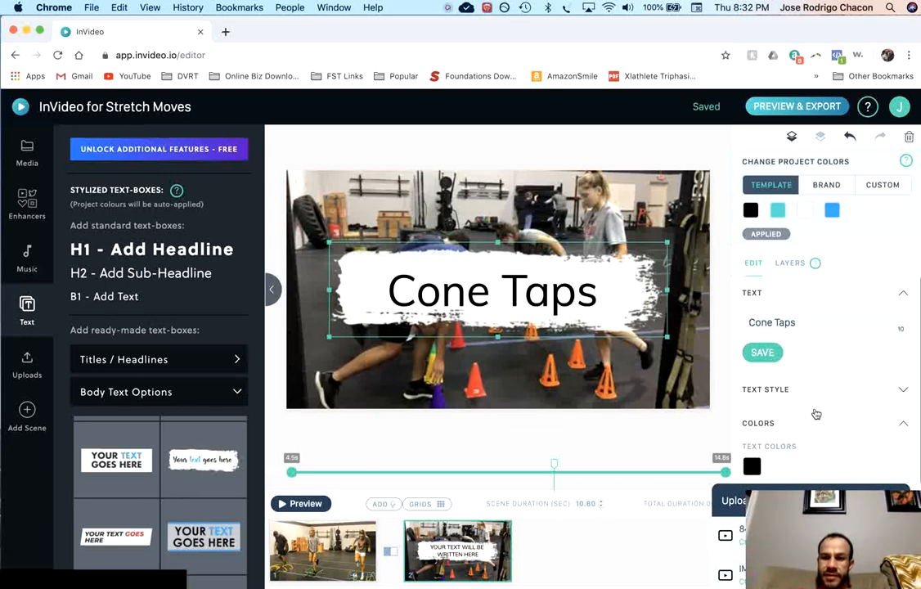
Style the "Cone Taps" text in the Lato-Black font, italic and left-aligned
left_click(811, 396)
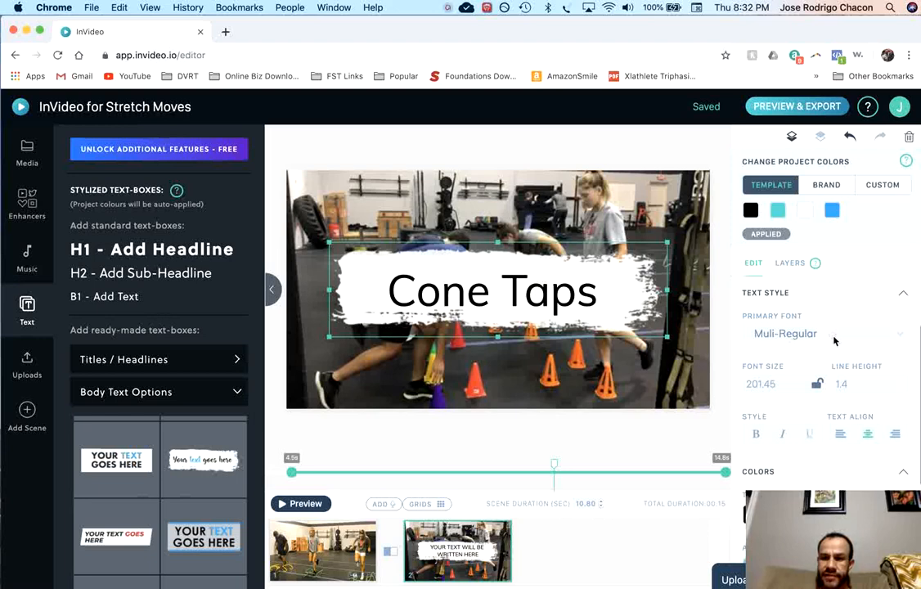
left_click(891, 340)
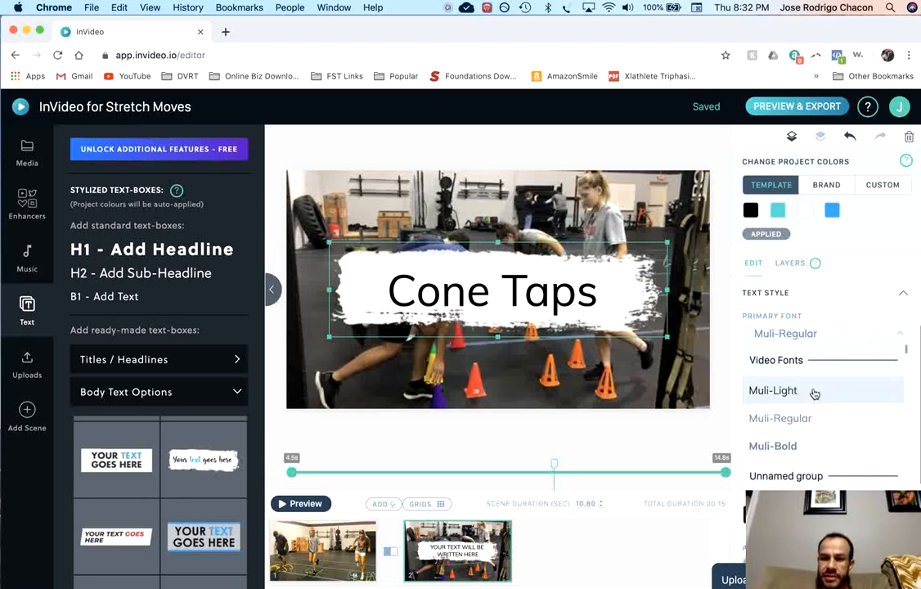
type("Lat")
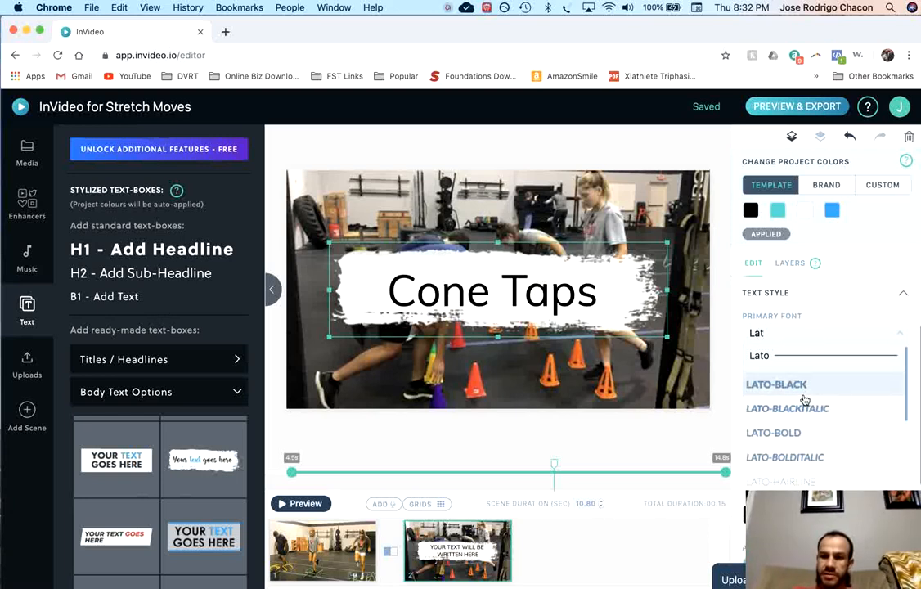
left_click(805, 384)
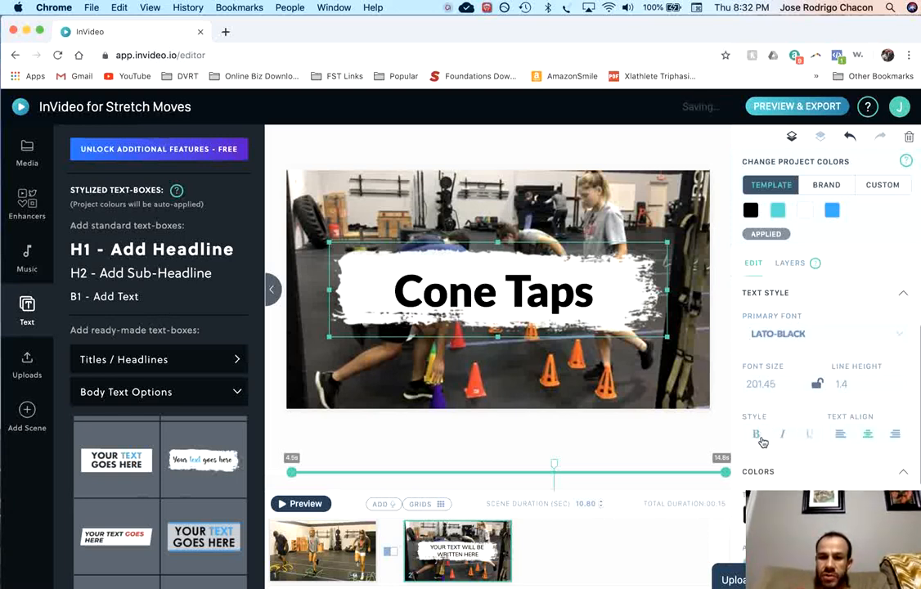
left_click(787, 440)
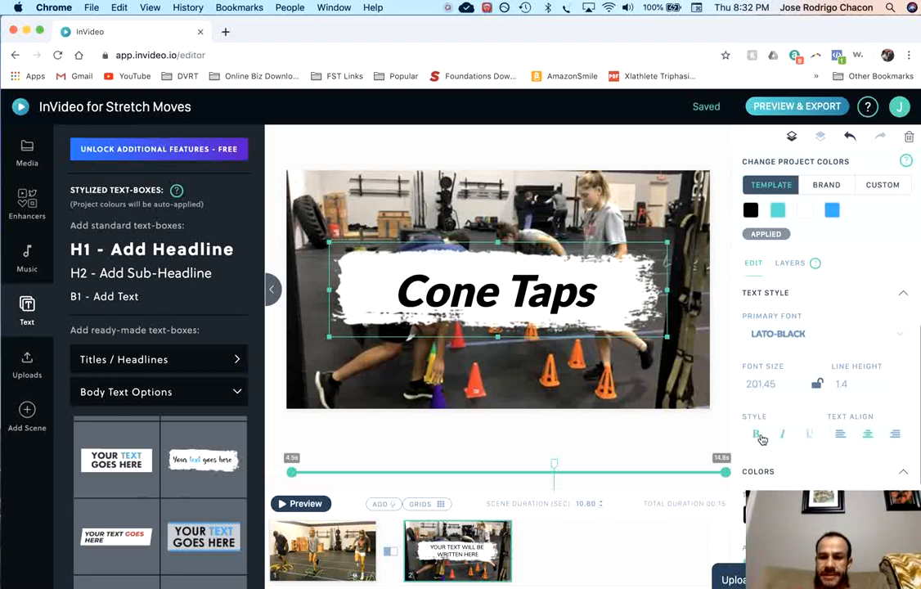
left_click(840, 436)
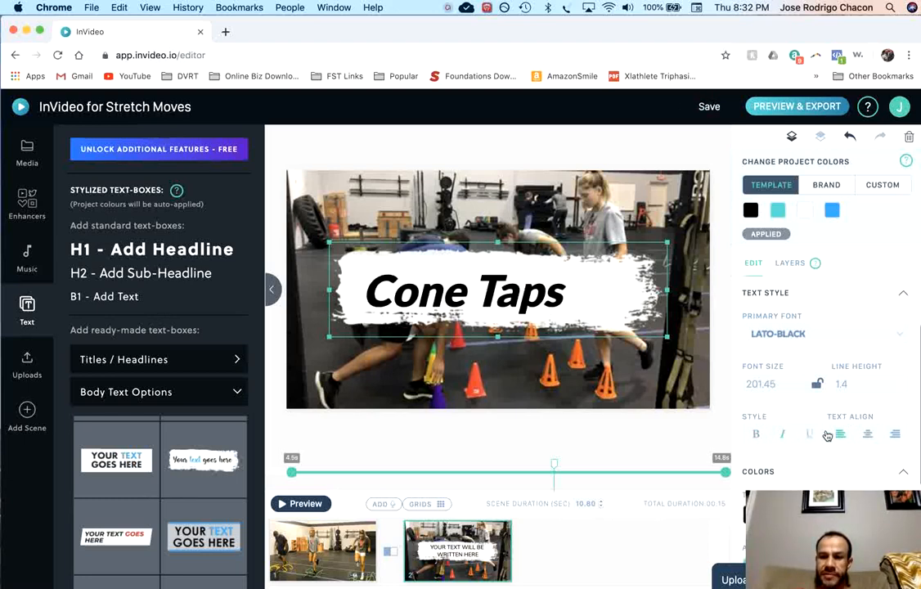
Lower the opacity of the "Cone Taps" text box's brush-stroke background to make it semi-transparent
scroll(812, 479, "down", 3)
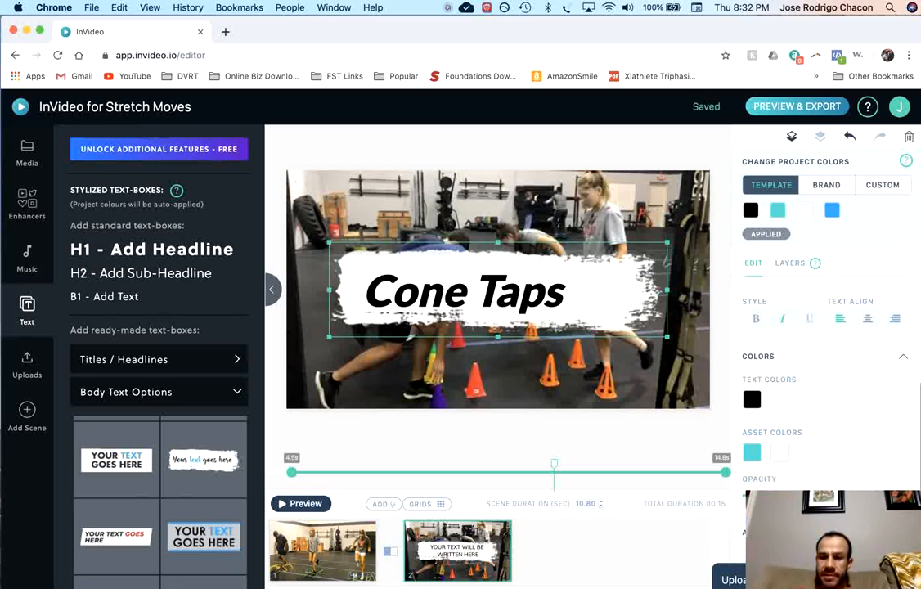
left_click_drag(873, 496, 852, 496)
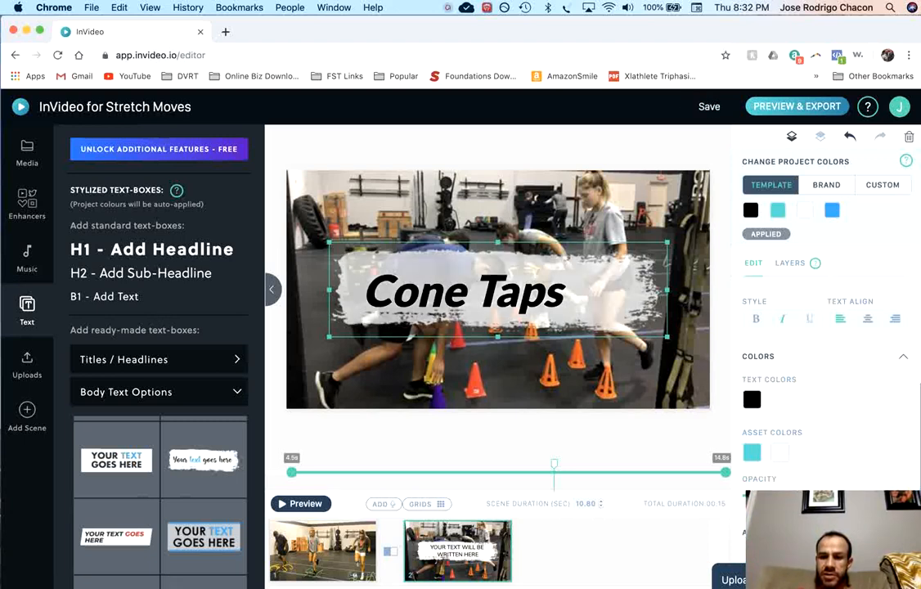
left_click_drag(850, 495, 818, 496)
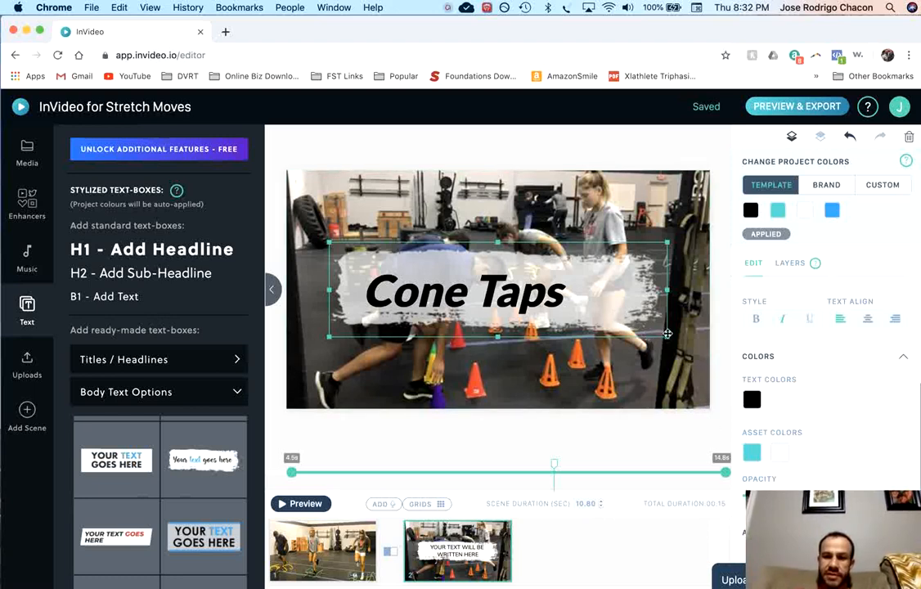
Shrink and narrow the "Cone Taps" text box and place it in the lower-right corner of the video frame
left_click_drag(669, 338, 620, 324)
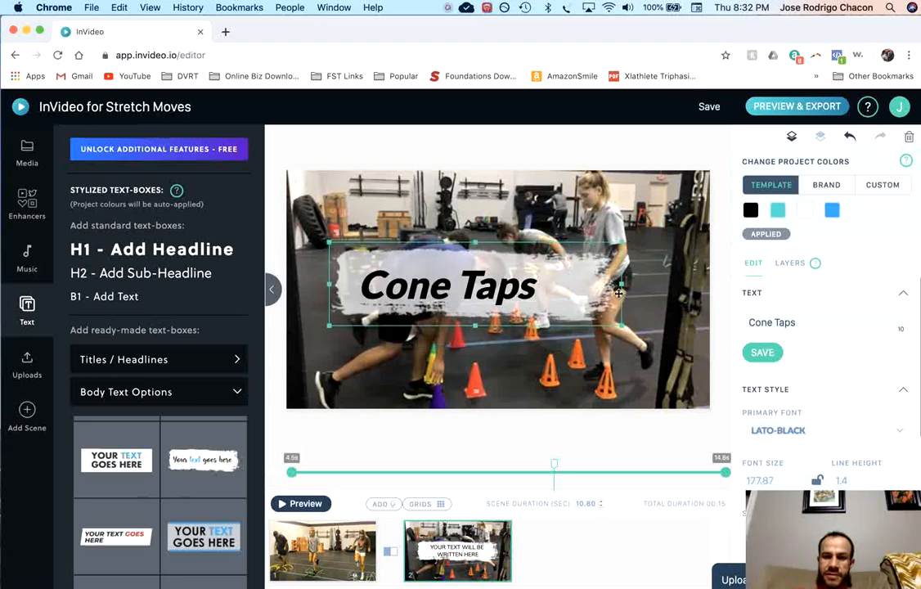
left_click_drag(621, 286, 570, 292)
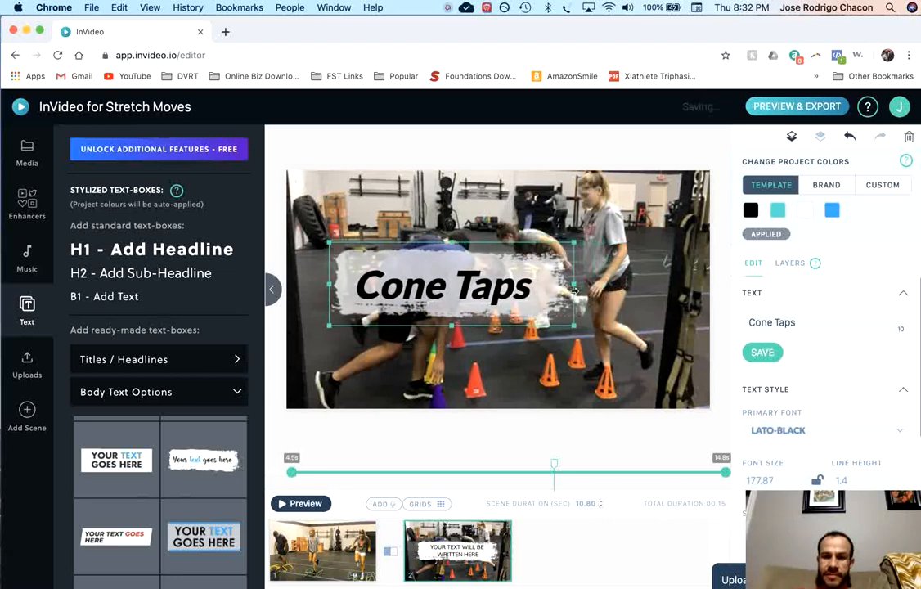
left_click_drag(437, 286, 564, 360)
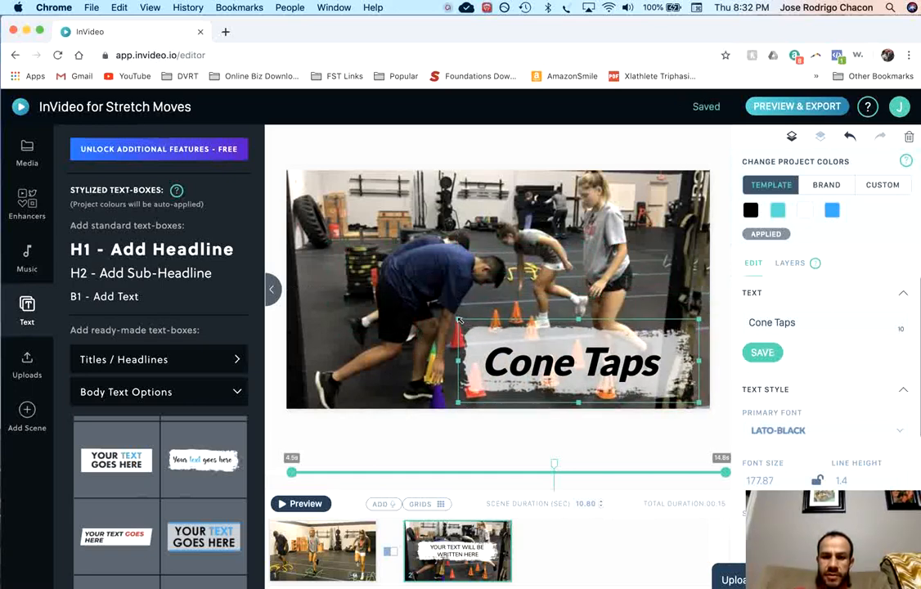
mouse_move(458, 319)
left_mouse_down()
mouse_move(488, 341)
mouse_move(464, 336)
left_mouse_up()
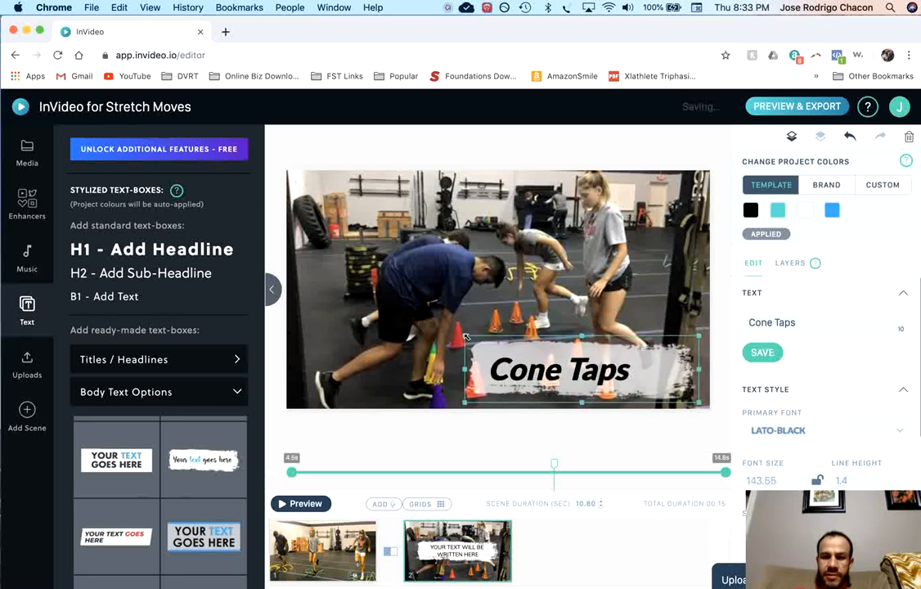
left_click_drag(578, 372, 579, 368)
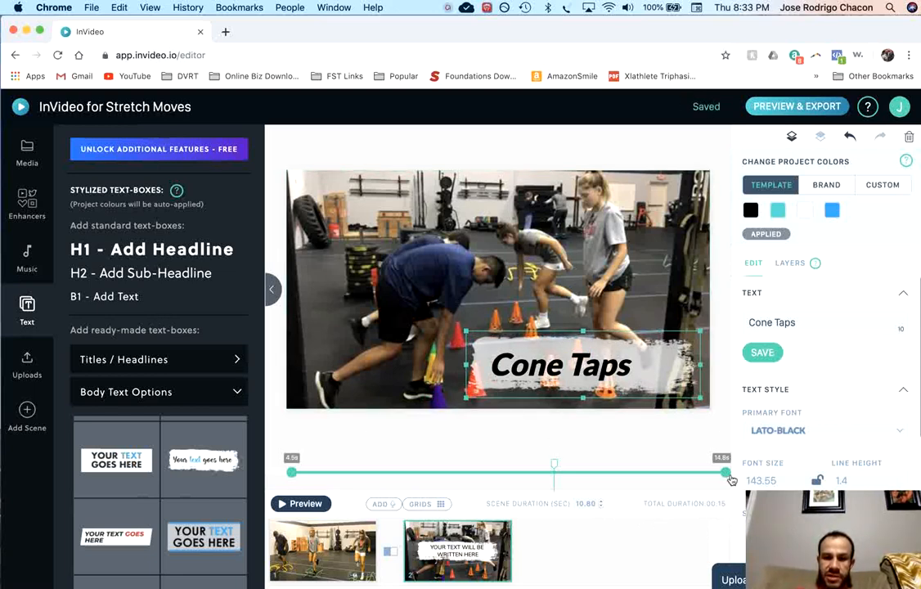
Shorten the "Cone Taps" text box's timing to end at about 5.3 s and preview the scene
left_click_drag(726, 474, 330, 475)
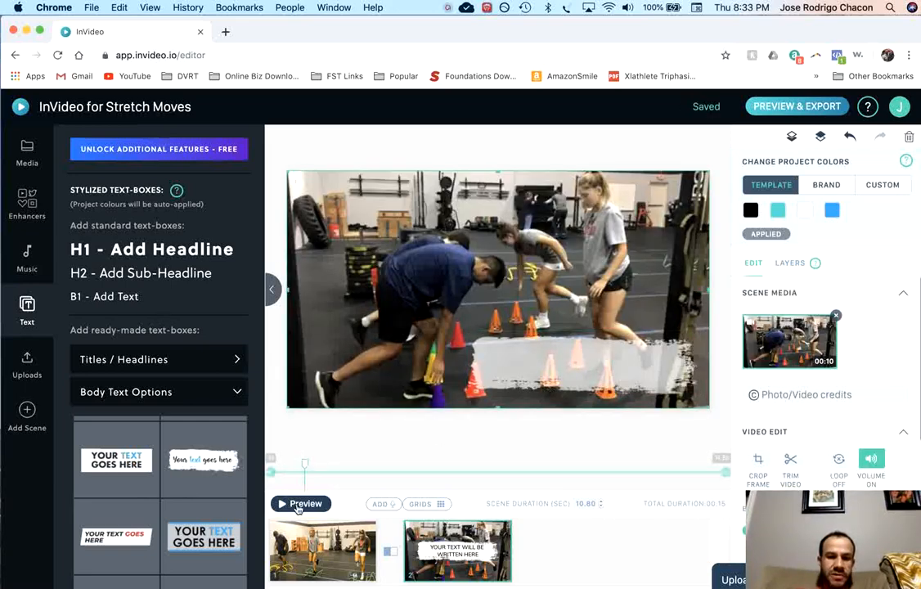
left_click(303, 502)
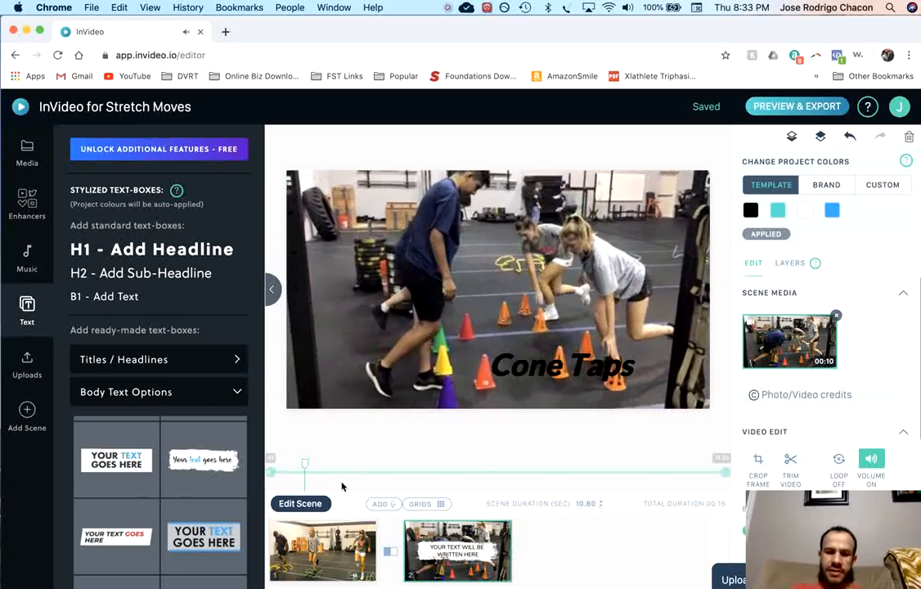
left_click(317, 504)
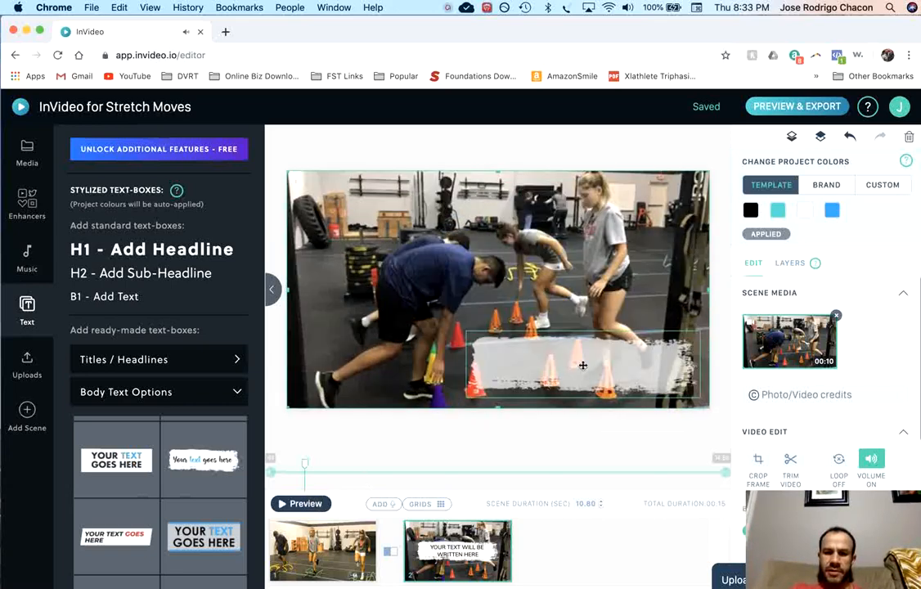
Delete the "Cone Taps" text box from the second scene
left_click(582, 365)
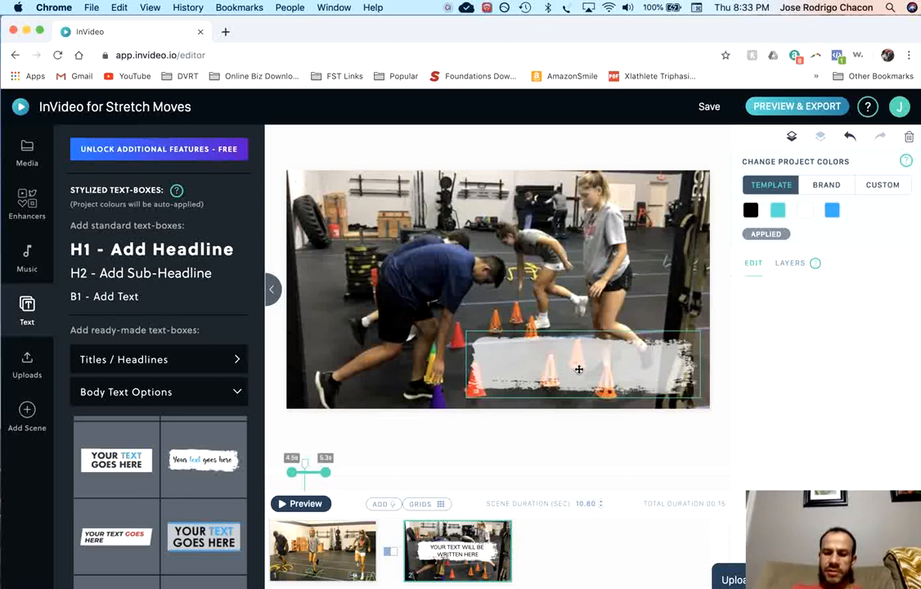
key("Delete")
left_click(553, 381)
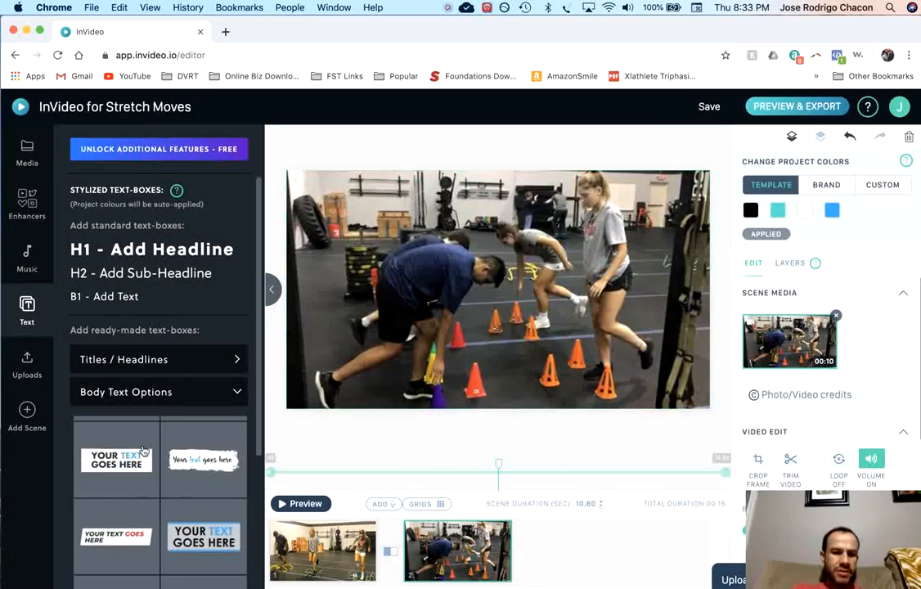
Look through the other ready-made text boxes and add the rectangular Instagram social media credit to the second scene
scroll(141, 455, "down", 1)
scroll(158, 401, "down", 5)
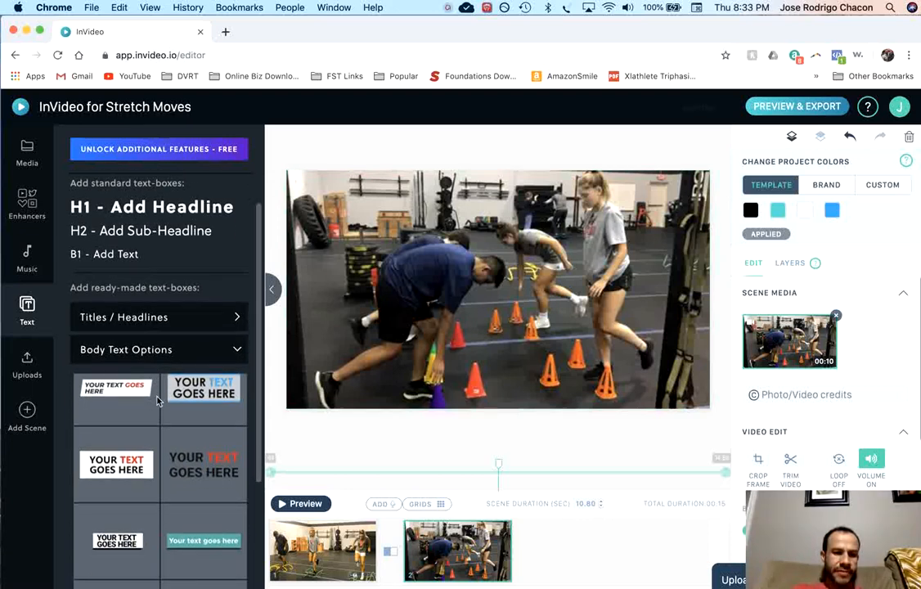
left_click(144, 469)
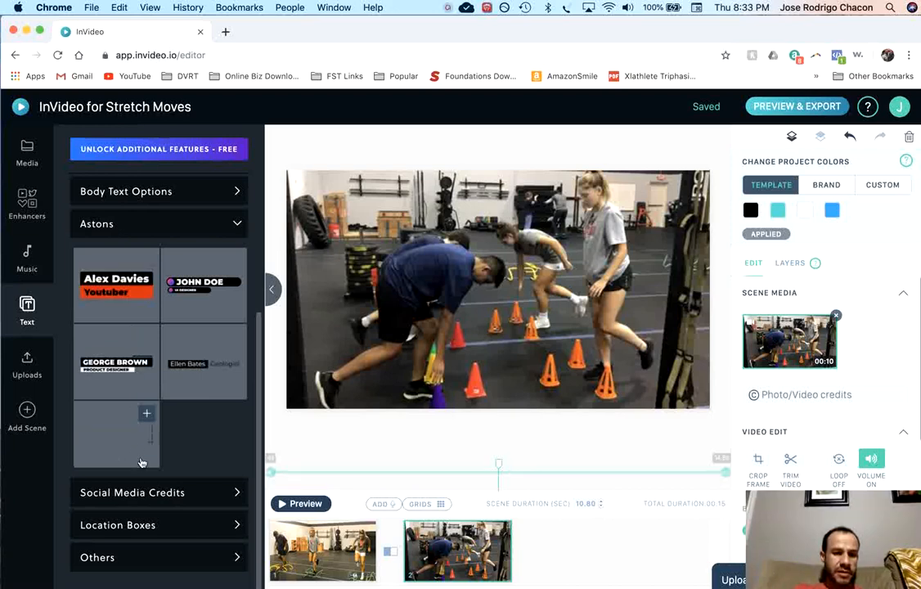
left_click(169, 492)
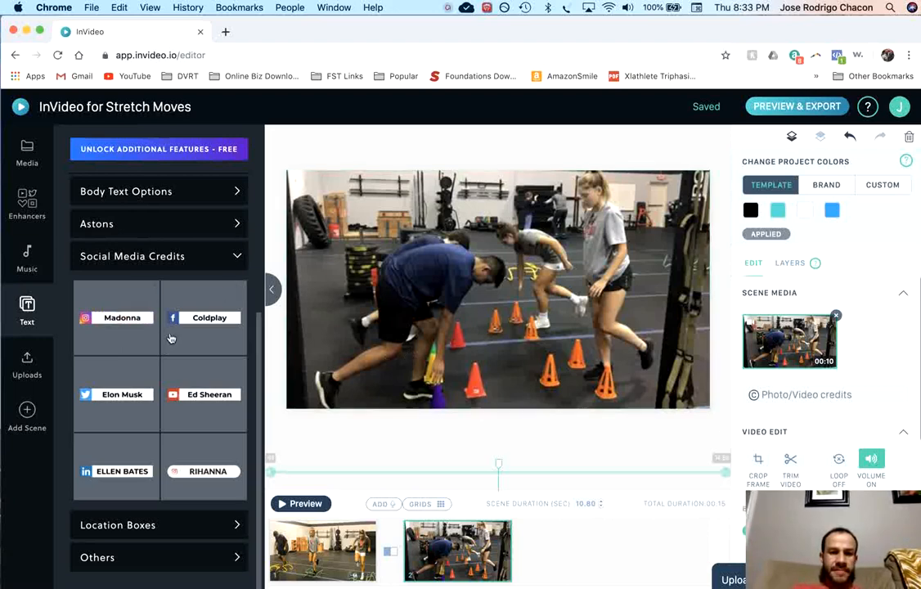
left_click(120, 326)
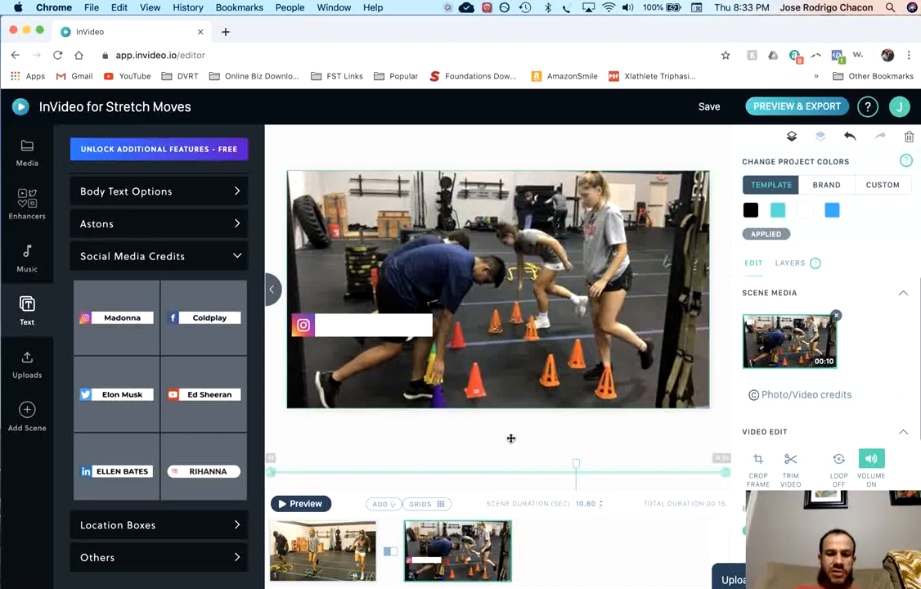
left_click(378, 327)
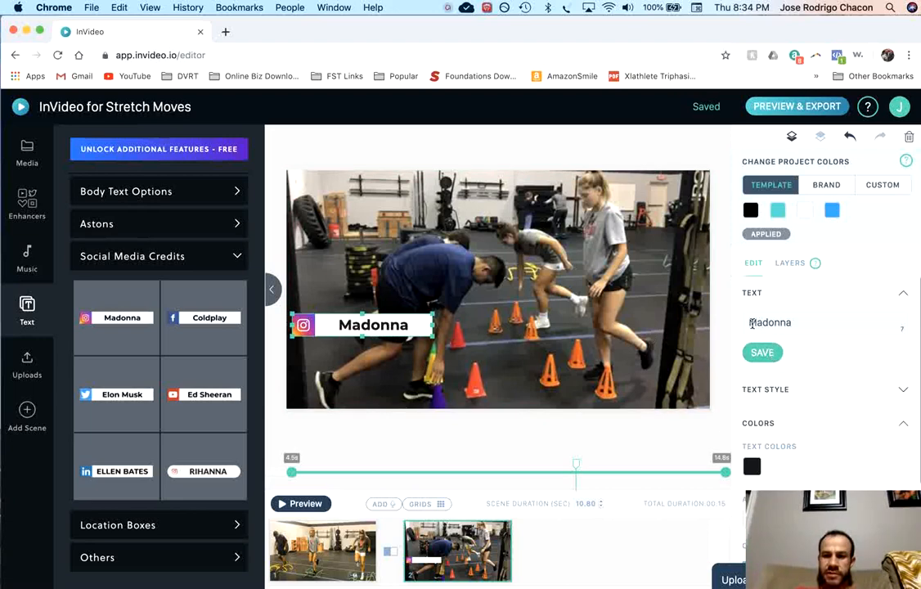
left_click(751, 324)
type("@")
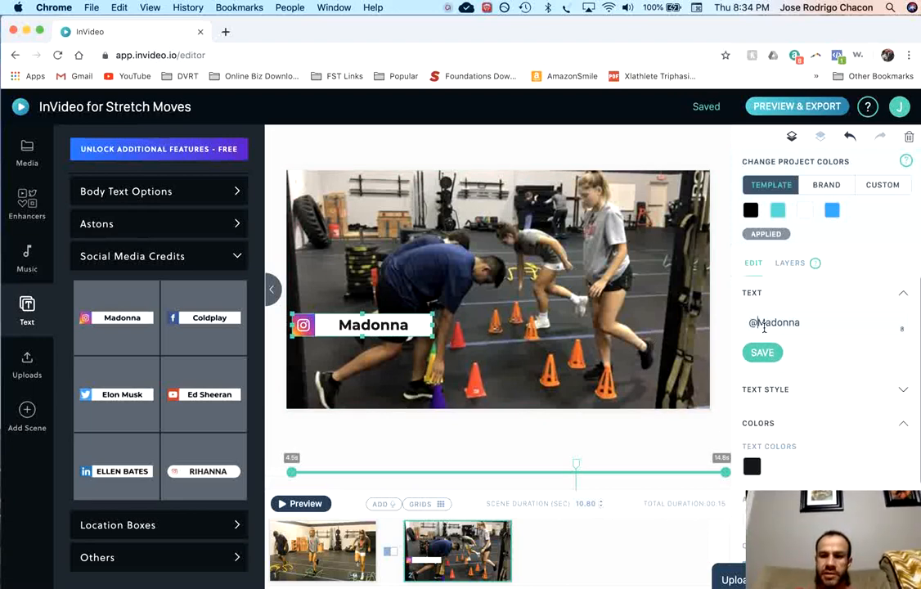
left_click(810, 325)
key("shift+Left")
key("shift+Left")
key("shift+Left")
key("shift+Left")
key("shift+Left")
key("shift+Left")
key("shift+Left")
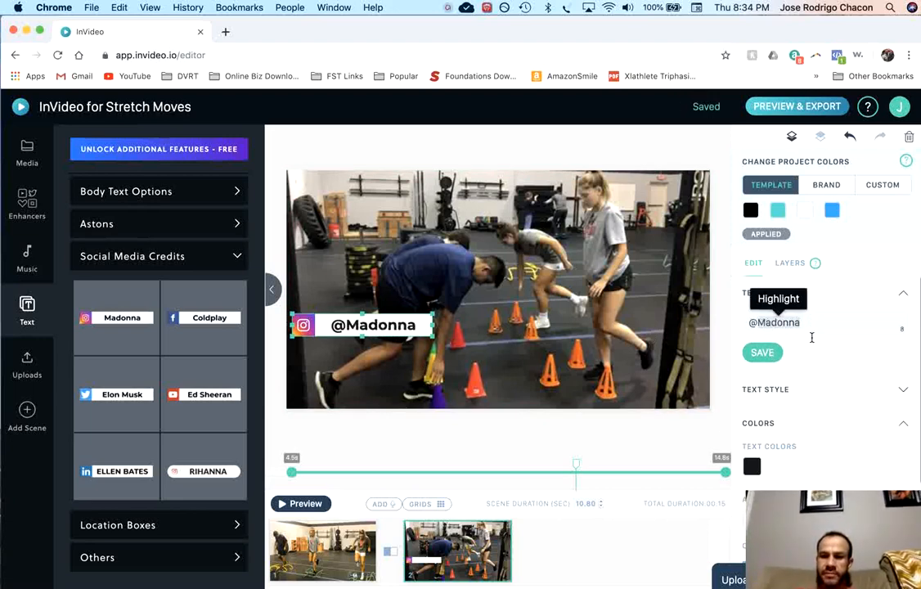
type("Streg")
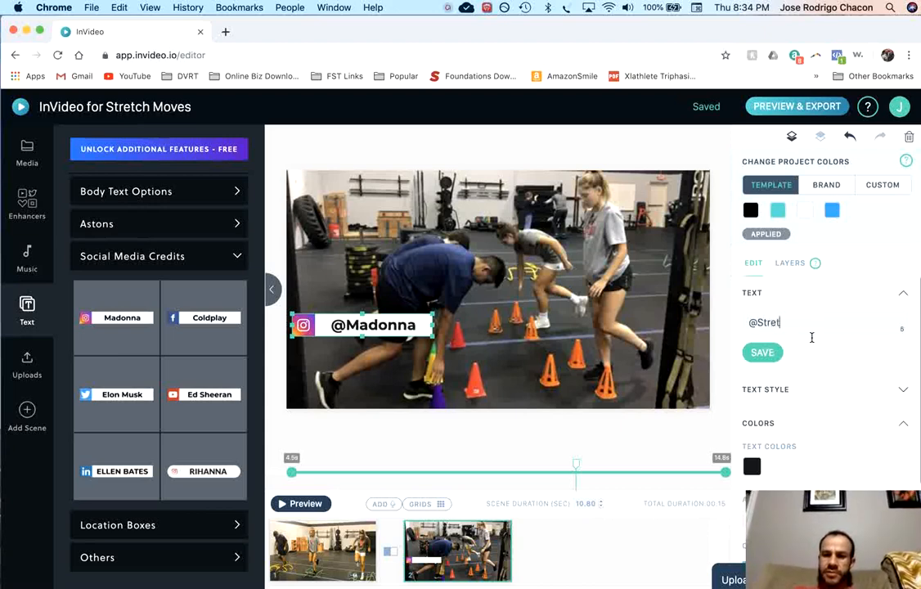
type("chmes")
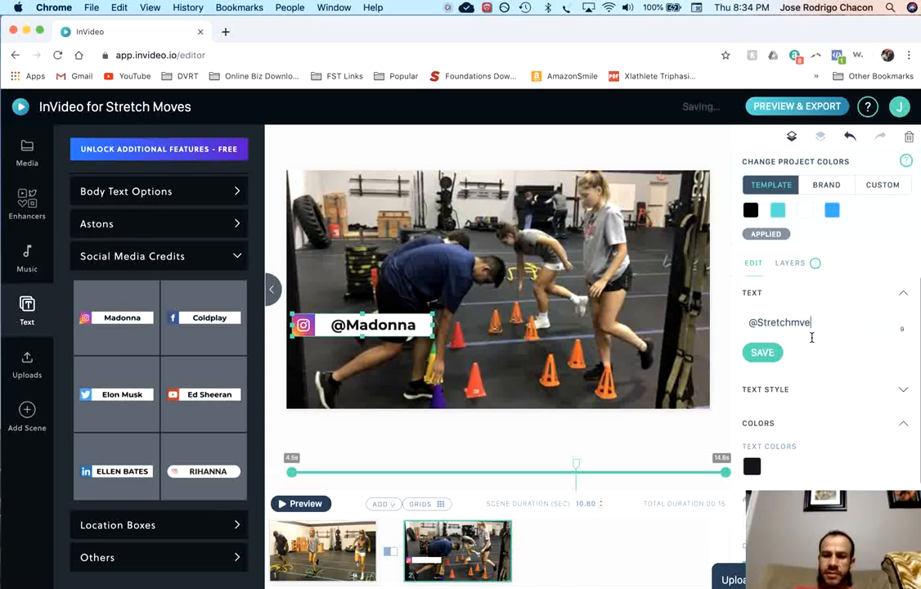
key("BackSpace")
key("BackSpace")
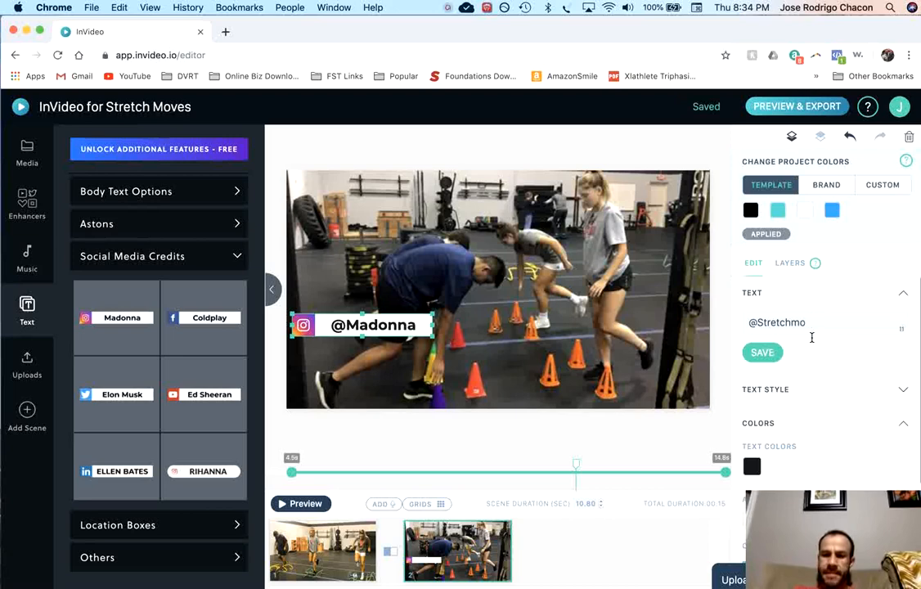
type("oves")
key("Return")
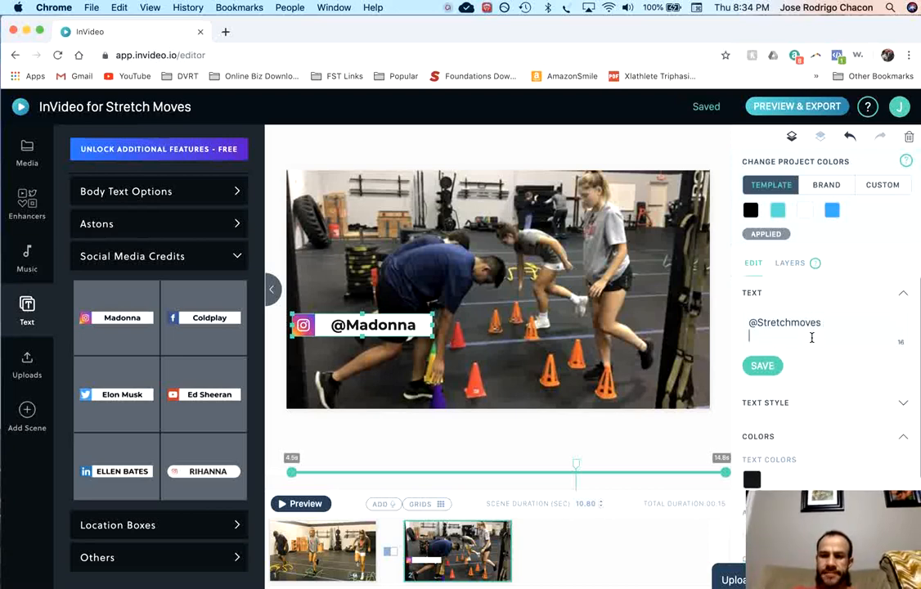
left_click(762, 366)
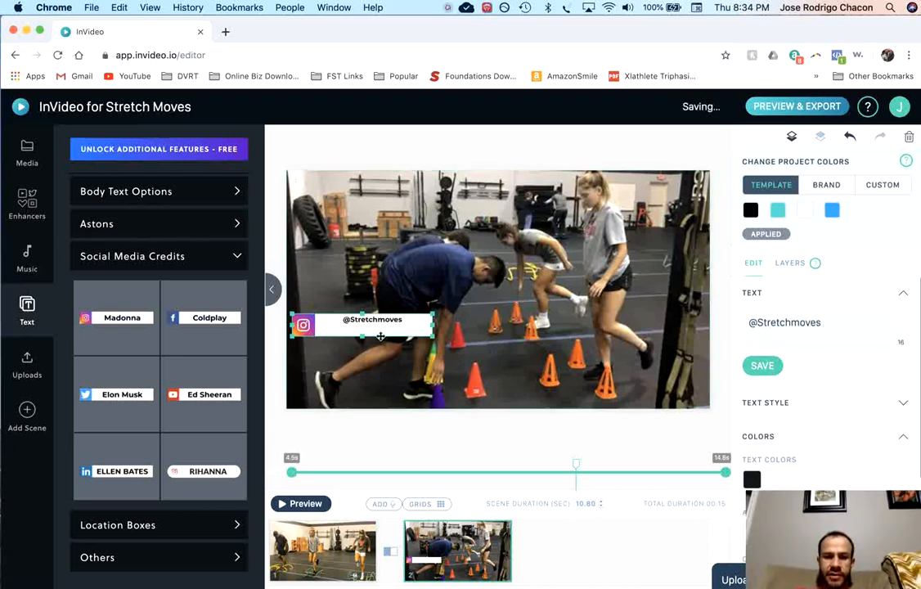
Move the Instagram credit to the lower-right corner of the video frame, left-align its text and set the font size to 40
left_click_drag(404, 344, 655, 398)
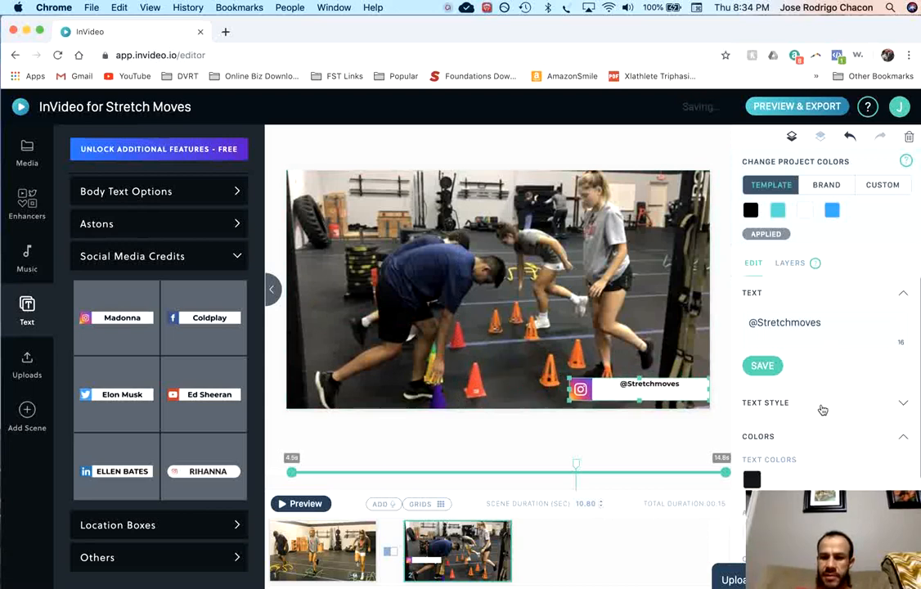
scroll(822, 417, "down", 1)
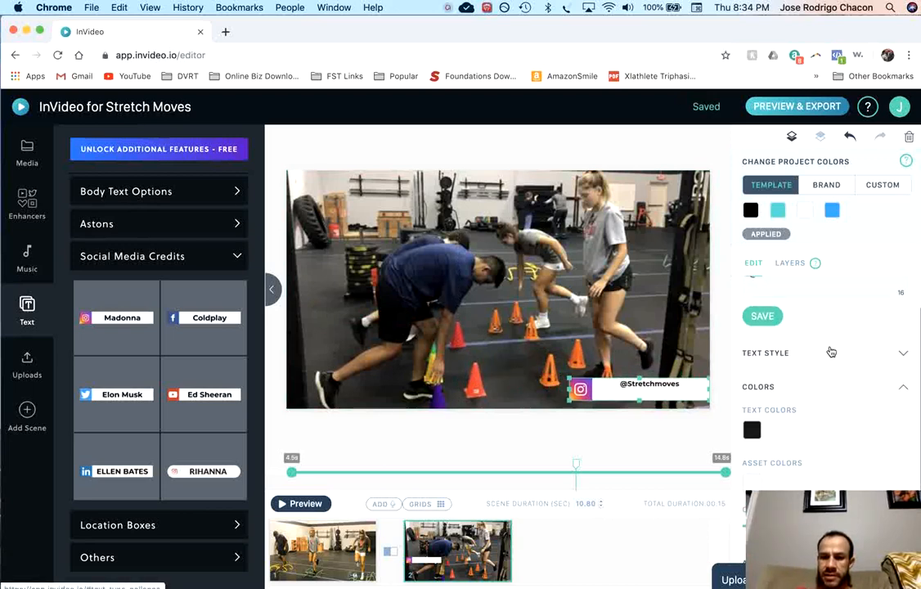
left_click(831, 361)
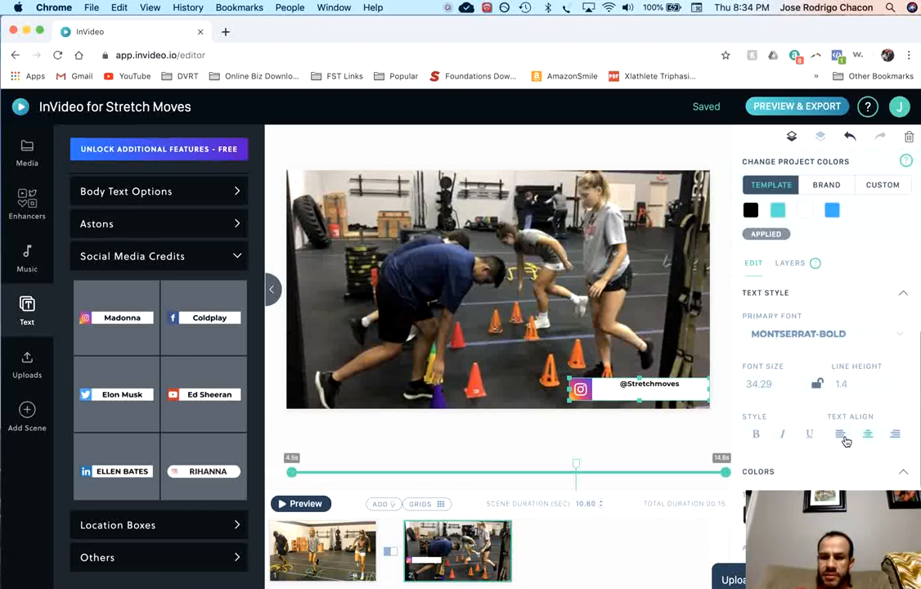
left_click(842, 436)
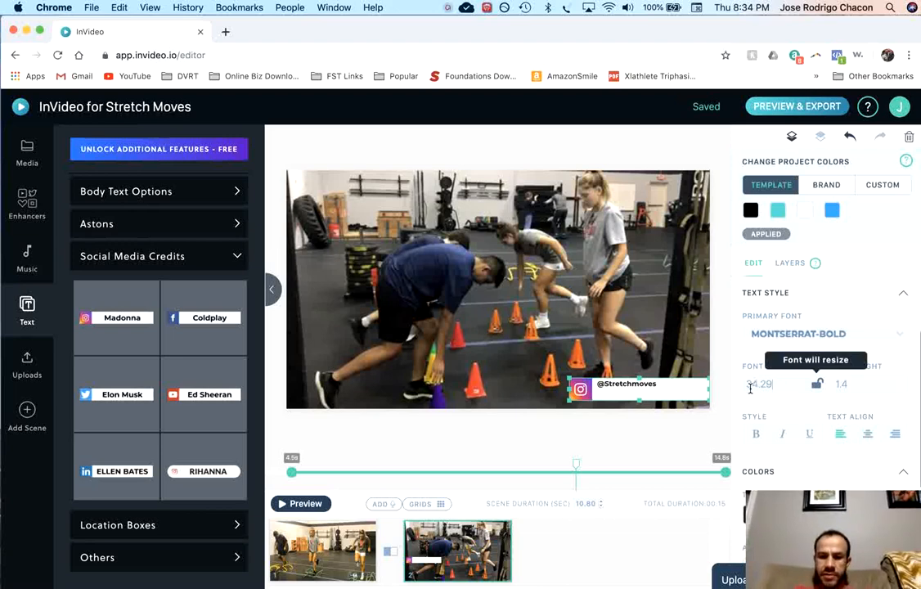
type("30")
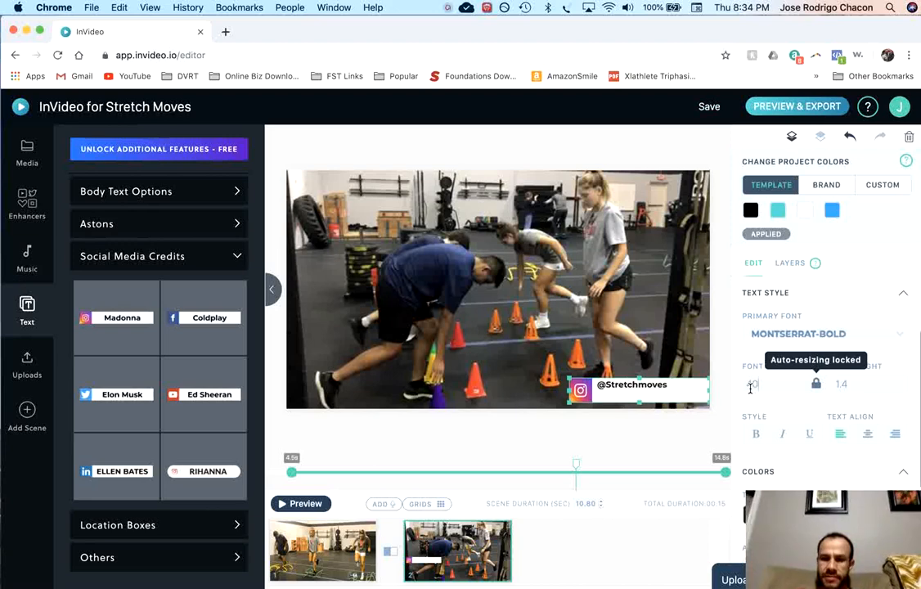
key("BackSpace")
key("BackSpace")
type("40")
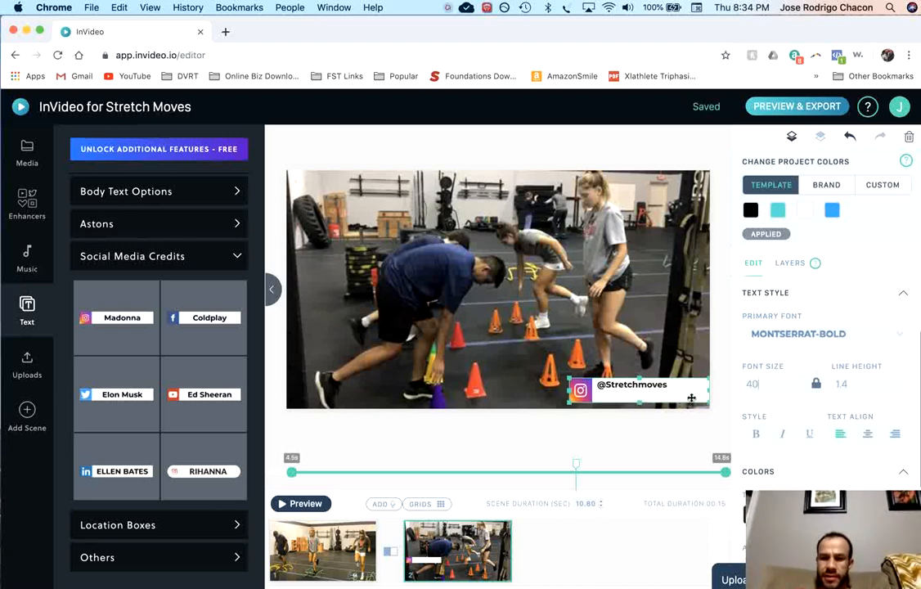
Shrink the Instagram credit and reposition it just inside the lower-right corner of the video frame
left_click(687, 392)
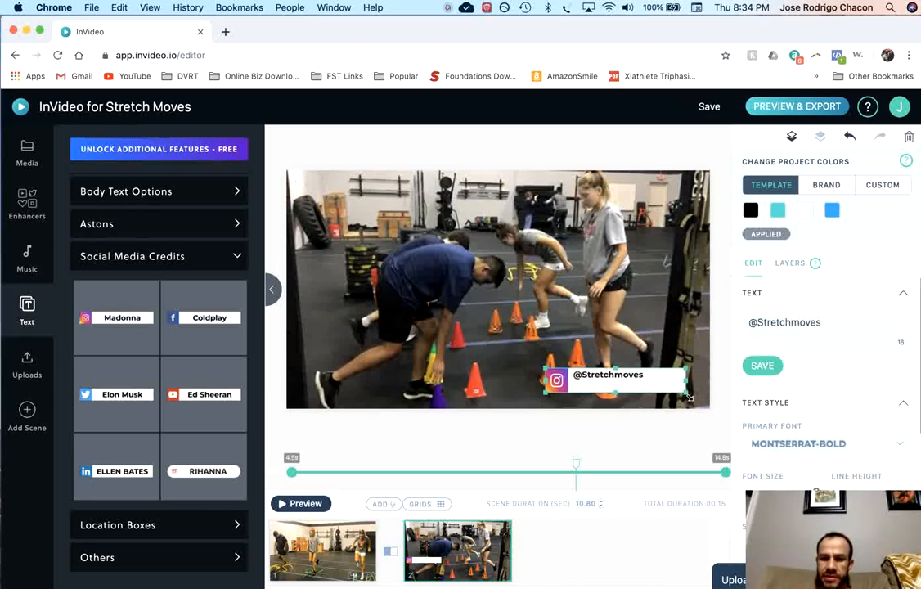
left_click_drag(689, 397, 646, 387)
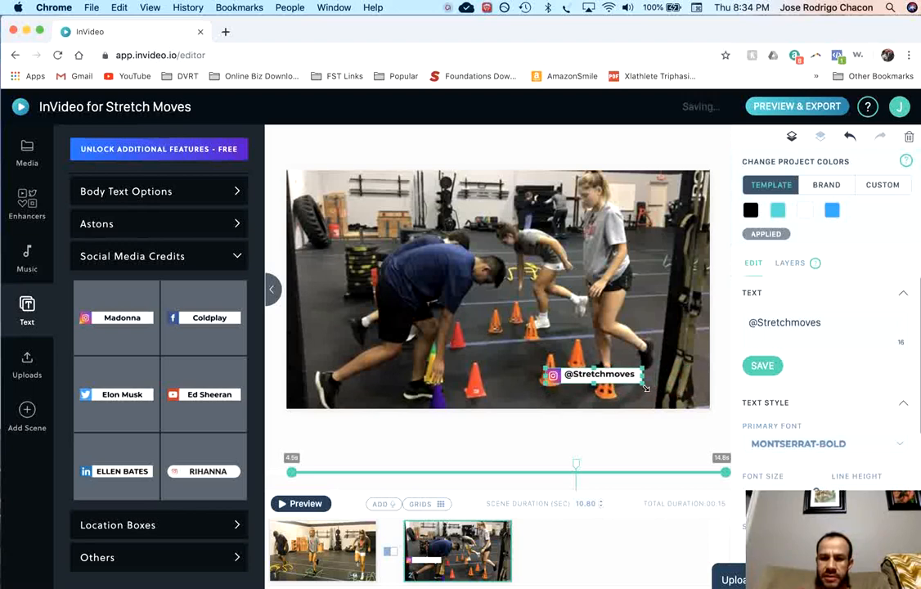
left_click_drag(620, 382, 668, 397)
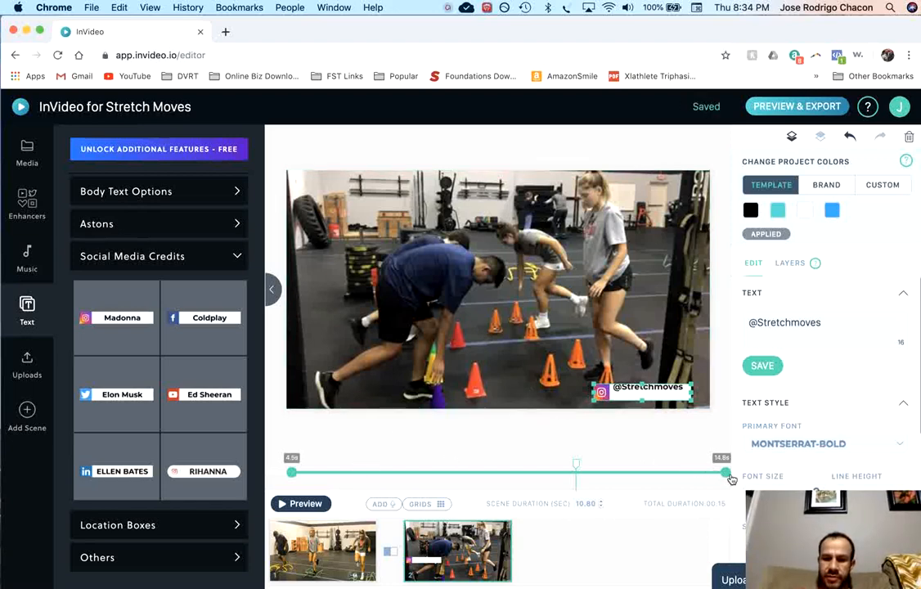
Shorten the Instagram credit's timing to end at about 5.3 s and preview the second scene
left_click_drag(727, 474, 332, 477)
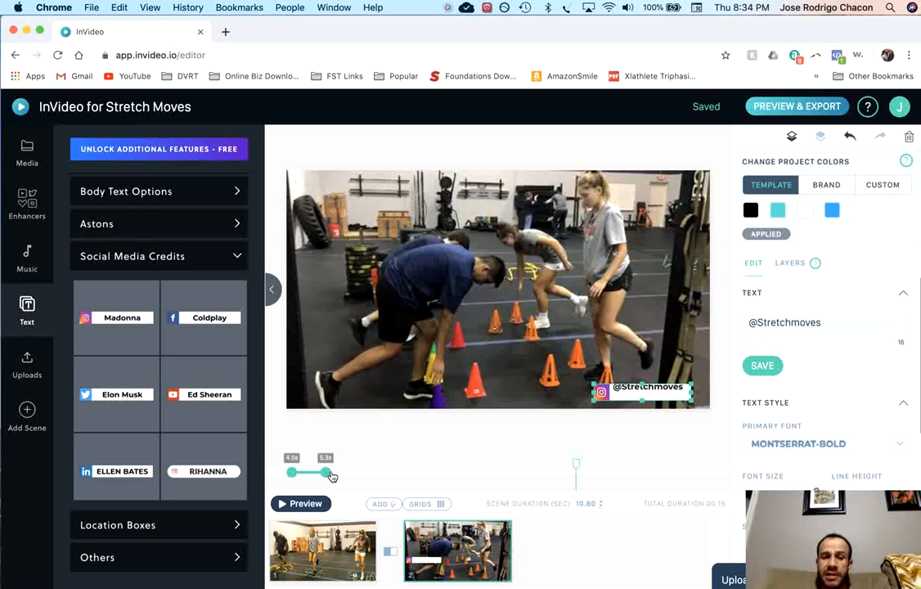
left_click(364, 446)
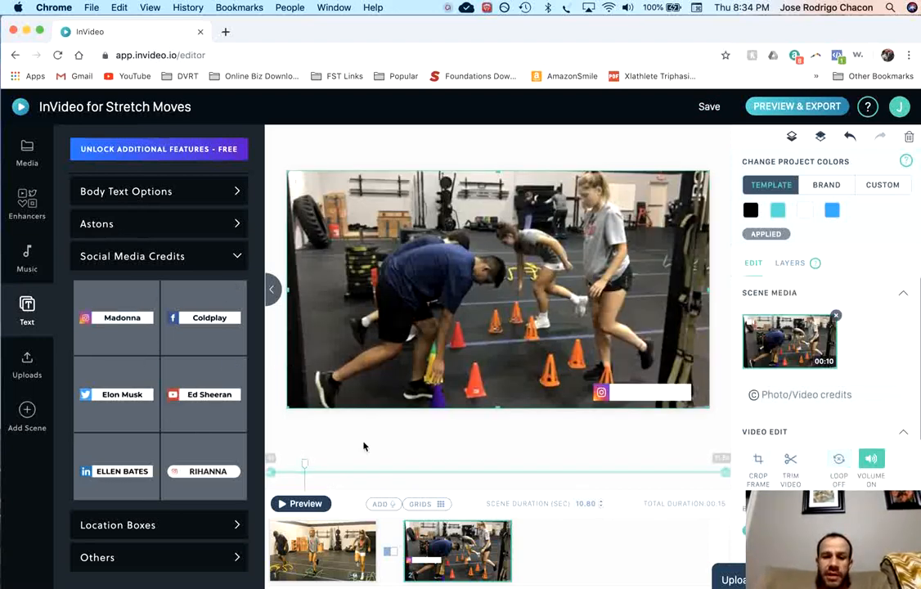
left_click(296, 504)
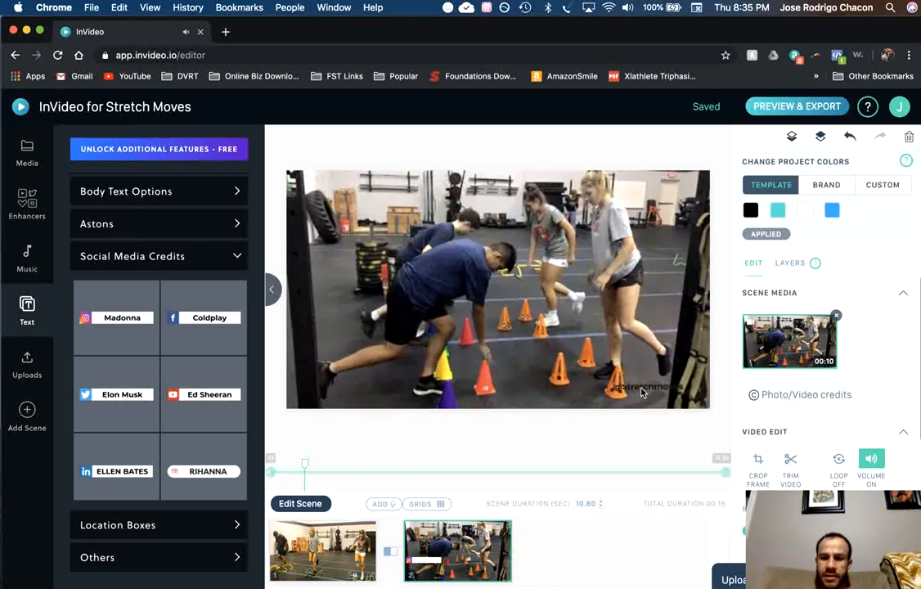
Delete the Instagram credit from the second scene and preview the whole video without exporting it
left_click(641, 393)
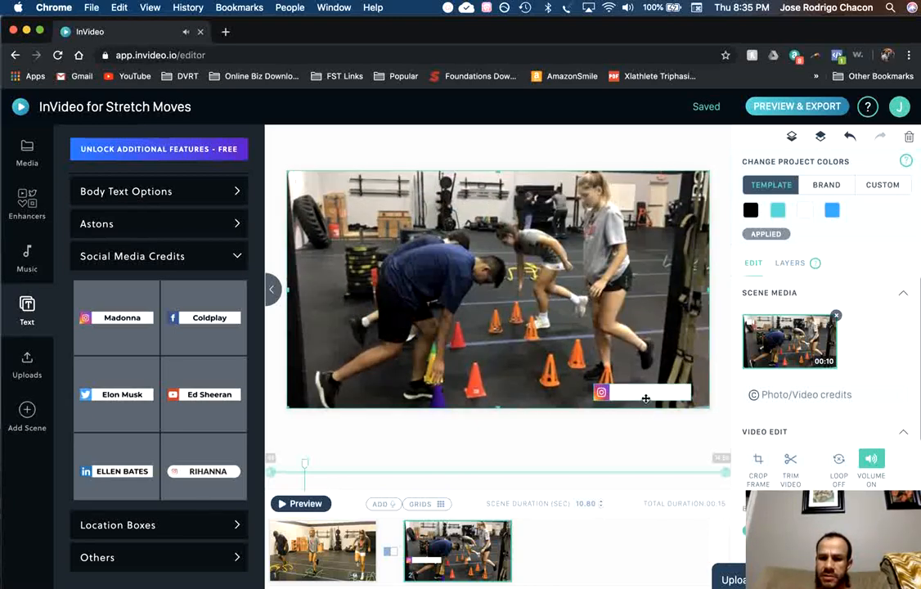
left_click(645, 399)
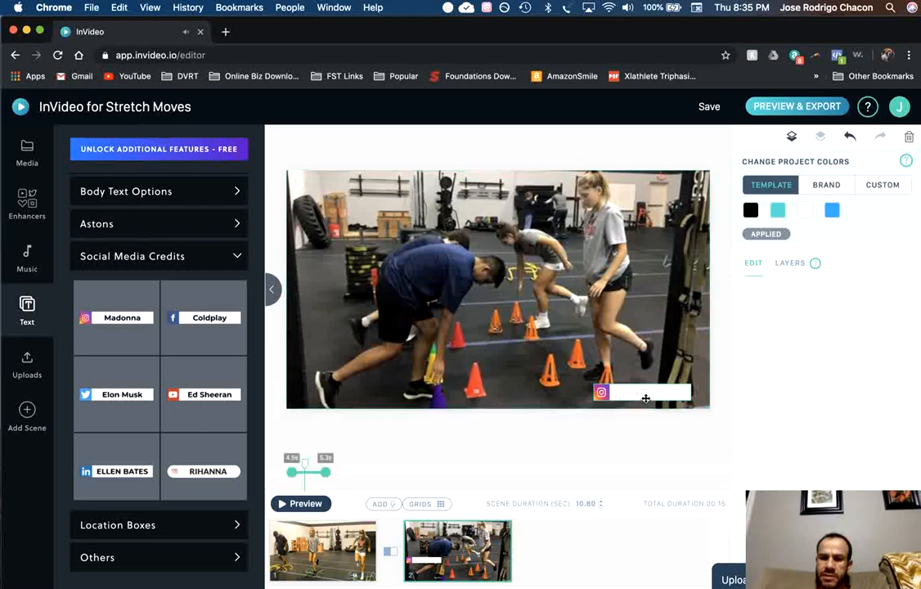
key("Delete")
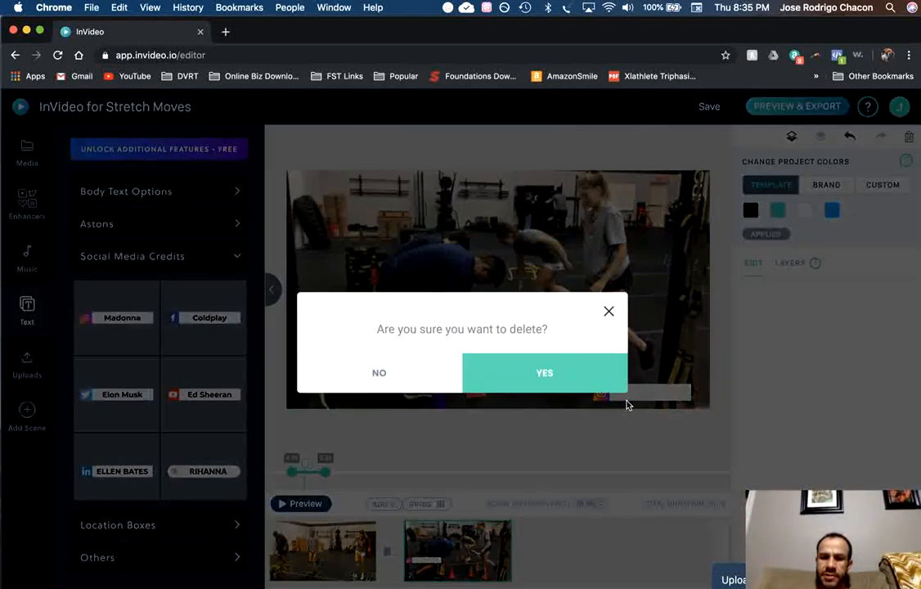
left_click(576, 382)
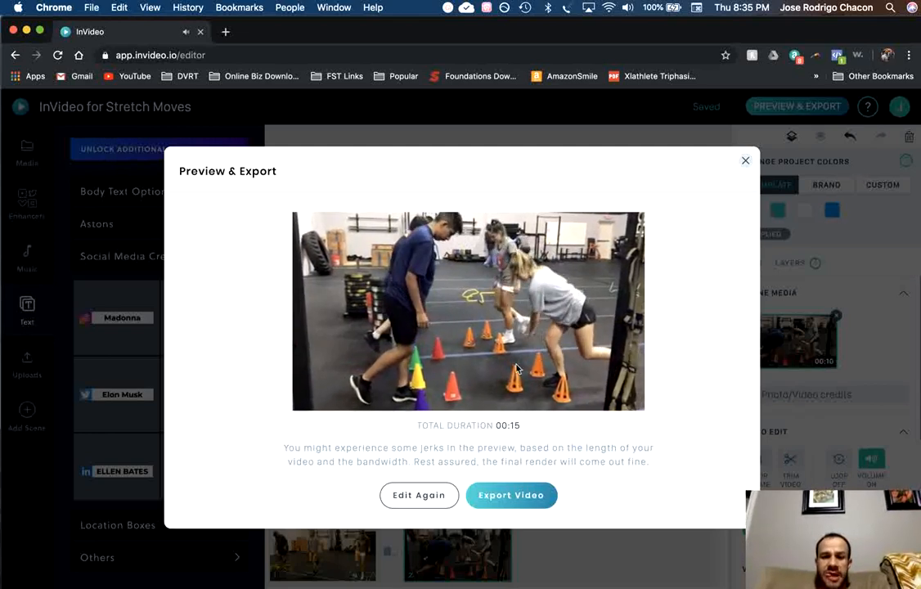
left_click(744, 163)
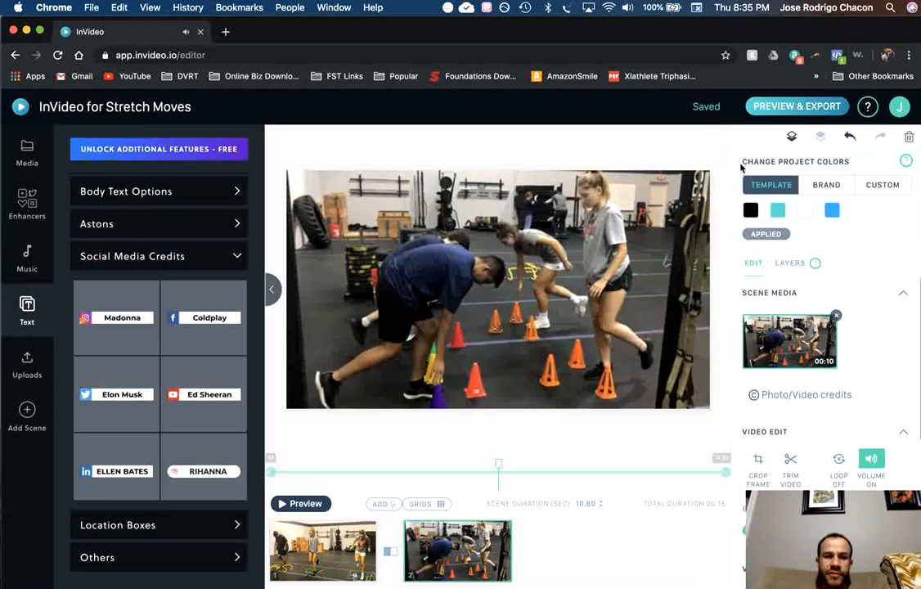
Mute the selected Bovi.mp3 music track and look through the other tracks in the Angry category
left_click(27, 260)
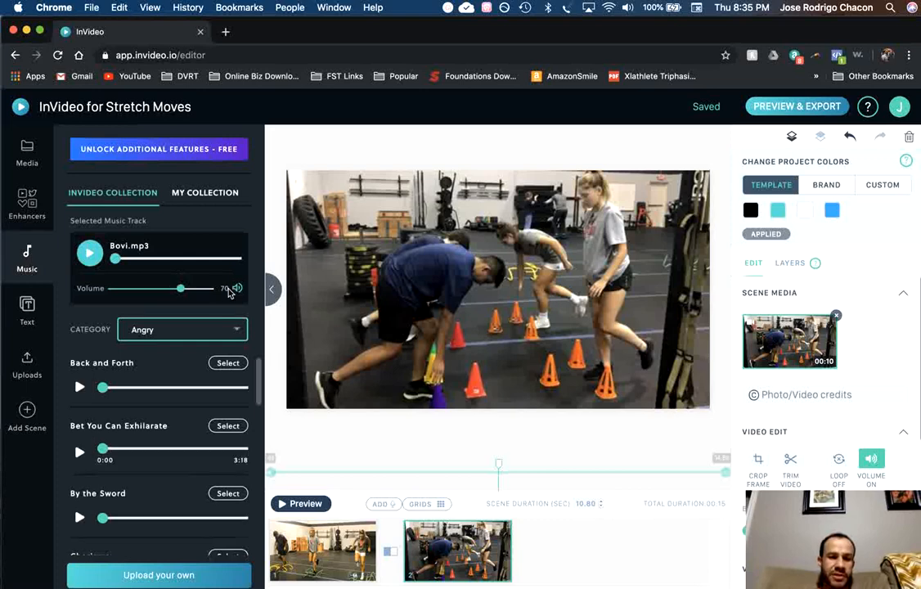
left_click(238, 296)
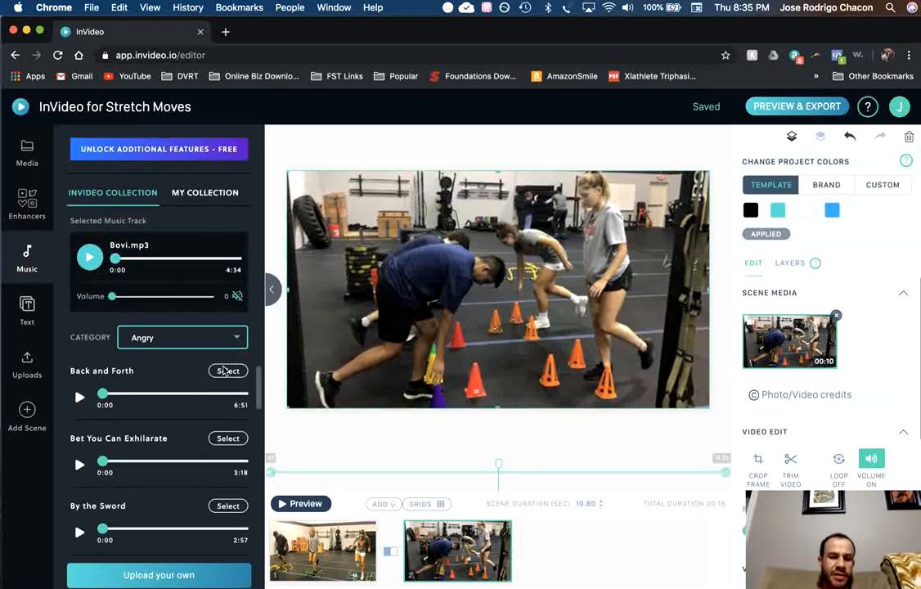
scroll(191, 400, "down", 3)
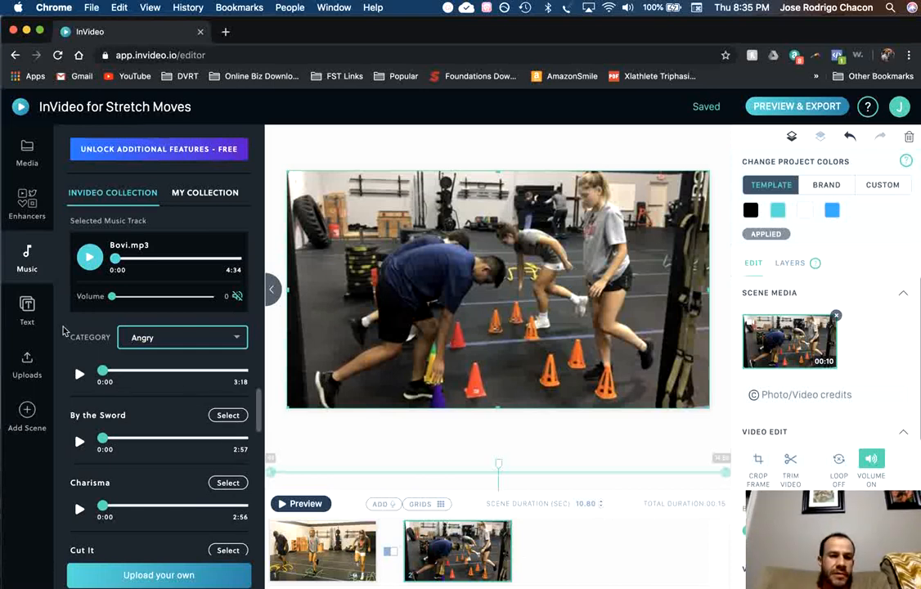
Examine the Tweet/Instagram post and Collage Layouts enhancers, and open the Emojis category of Stickers & Icons
left_click(33, 212)
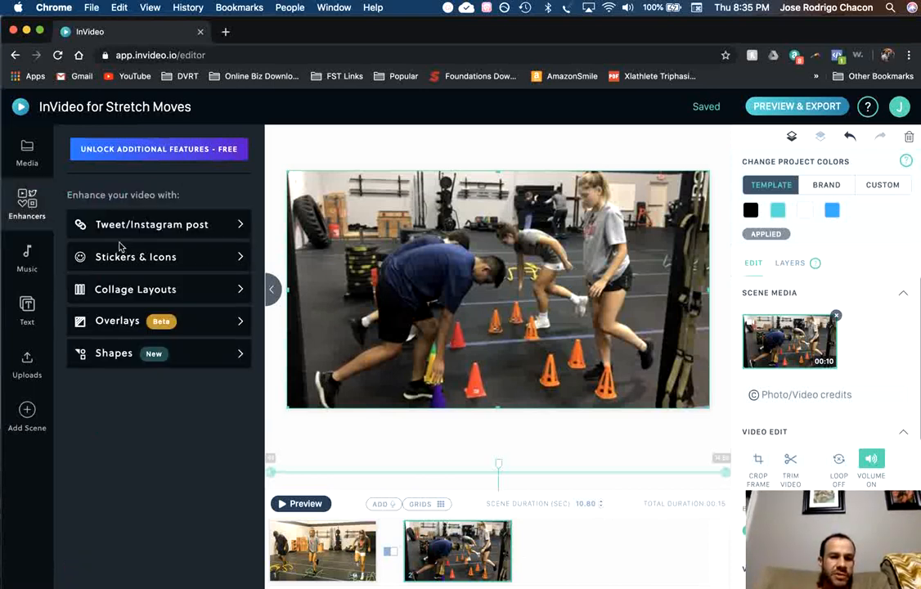
left_click(180, 236)
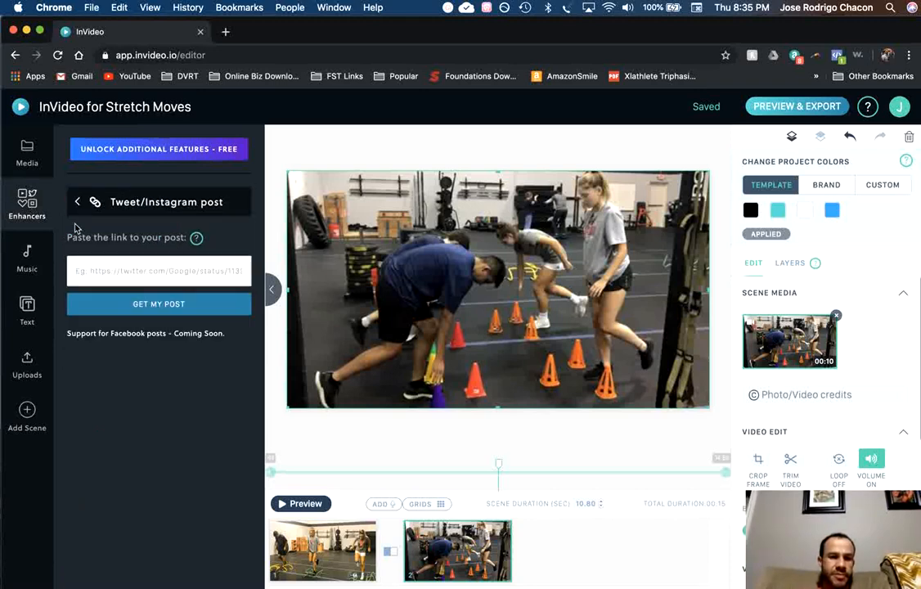
left_click(33, 206)
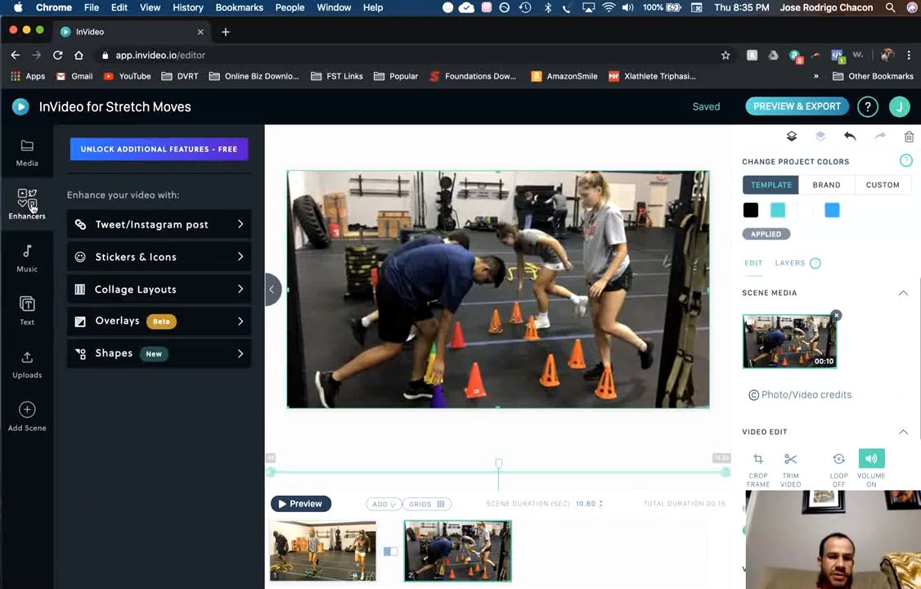
left_click(131, 292)
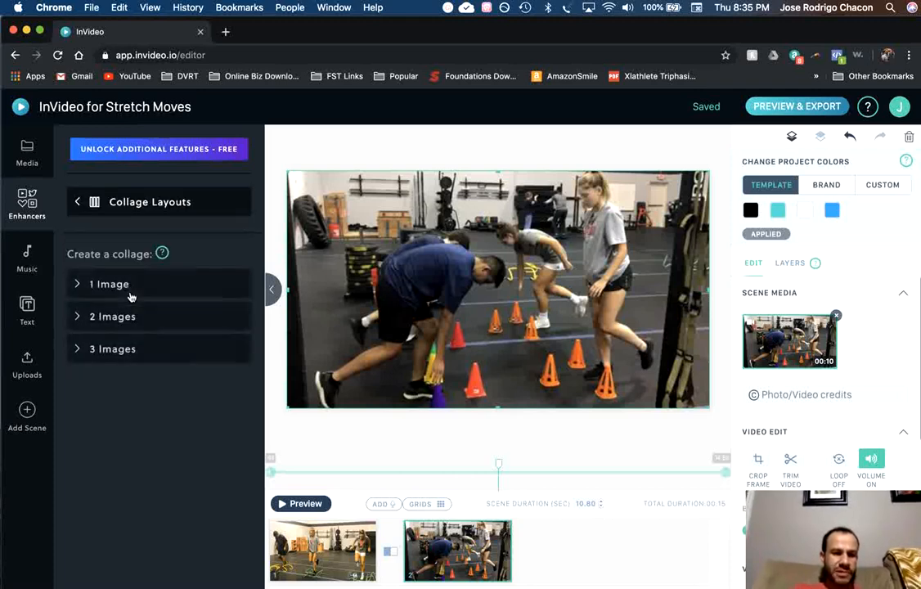
left_click(81, 202)
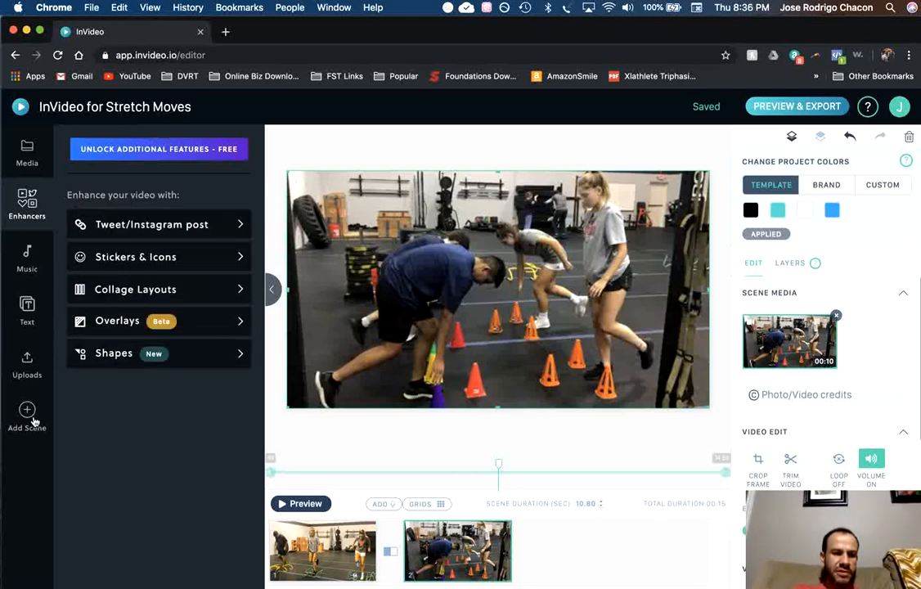
left_click(202, 264)
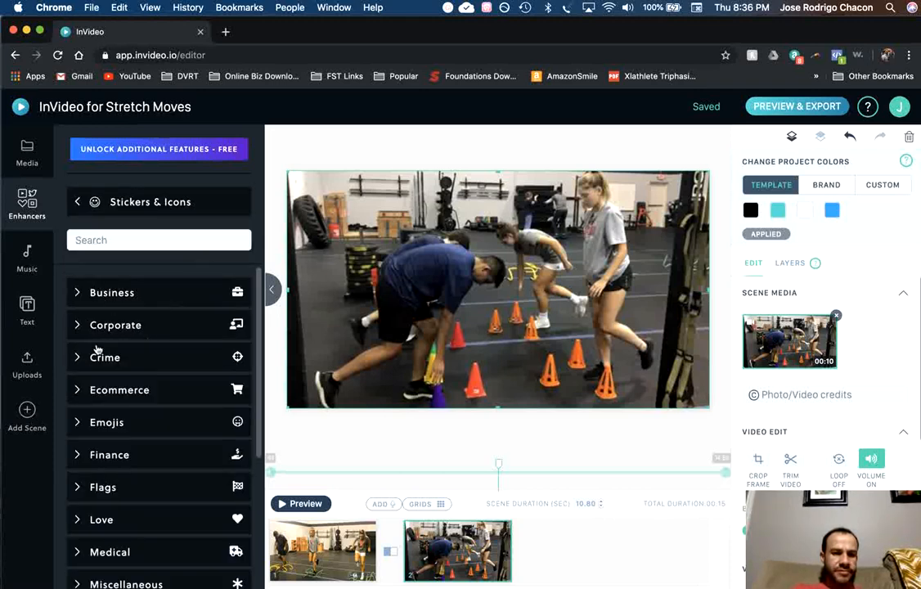
left_click(83, 425)
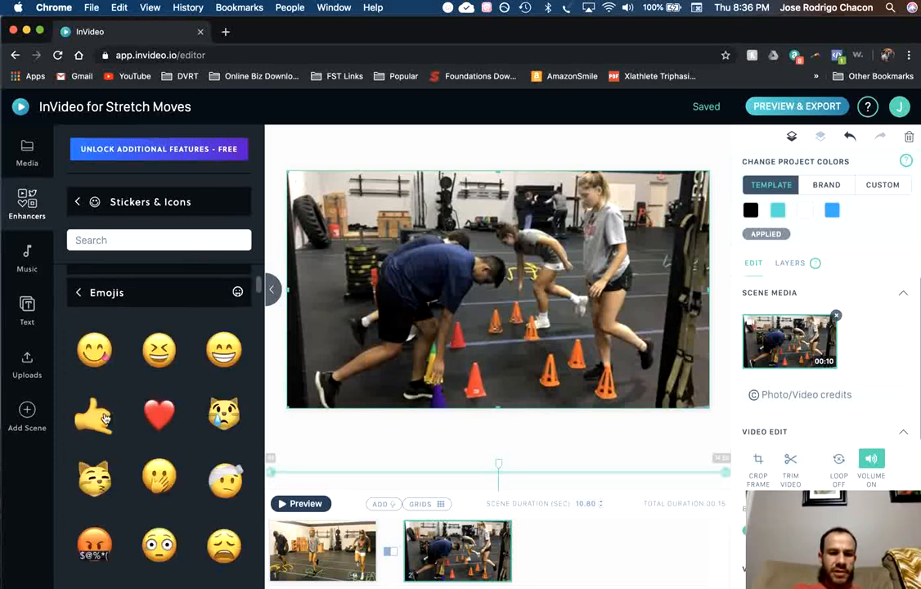
Add the yellow call-me hand emoji to the second scene, place it over the orange cones, preview the scene and browse more emojis
left_click_drag(104, 419, 462, 287)
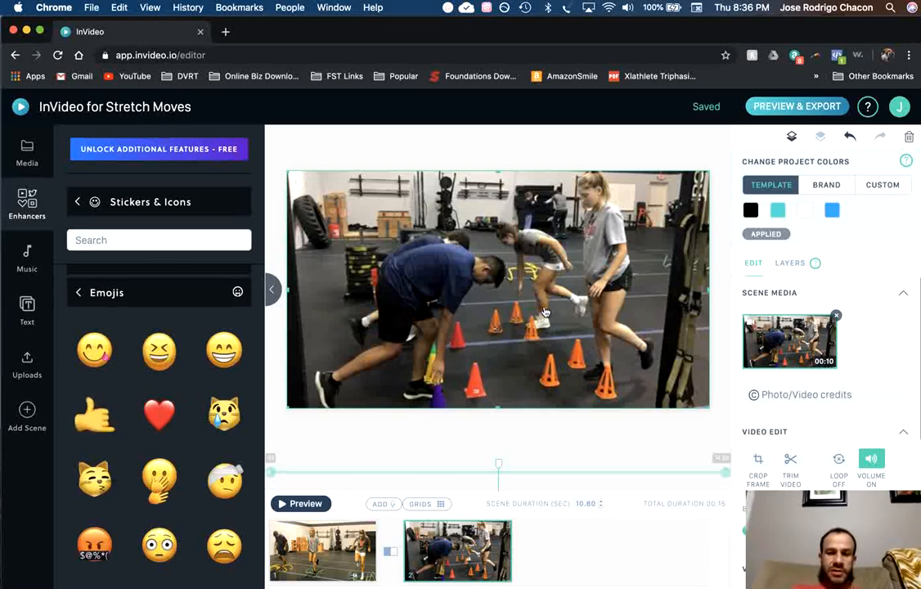
left_click(107, 425)
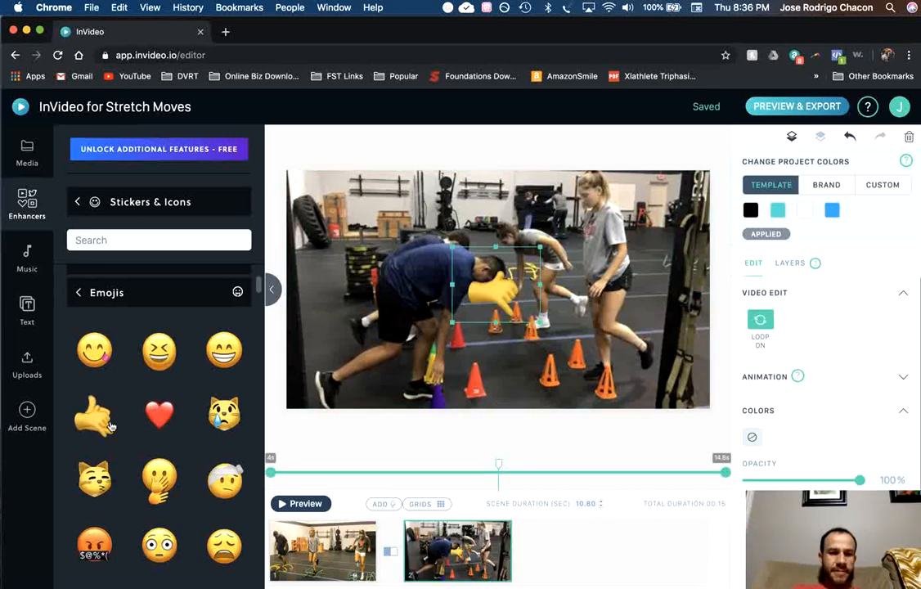
left_click_drag(501, 308, 564, 363)
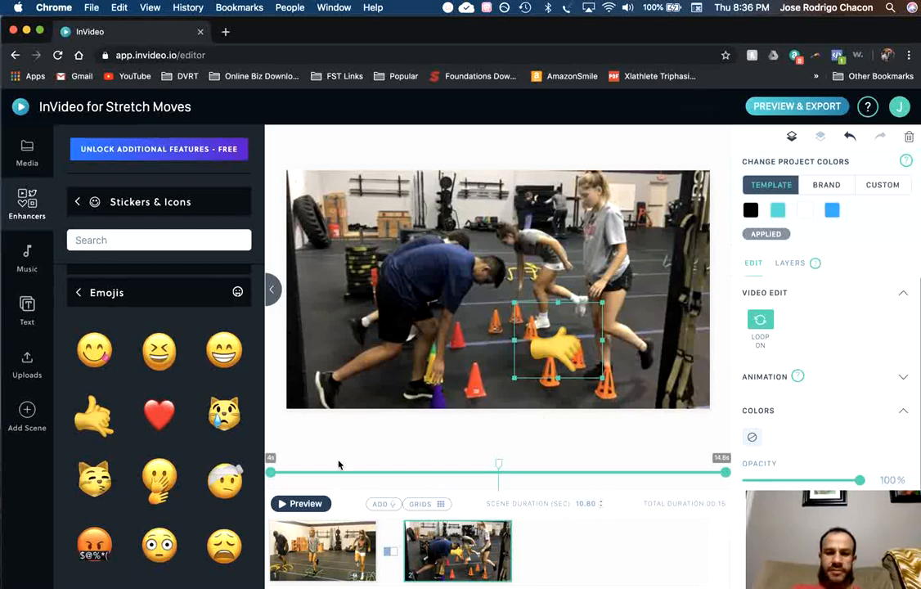
left_click(299, 504)
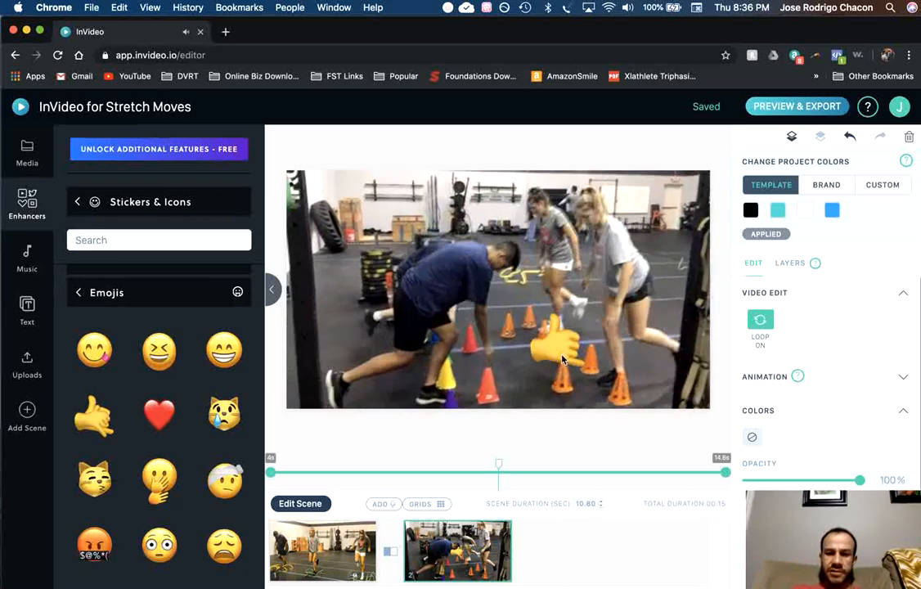
scroll(207, 463, "down", 2)
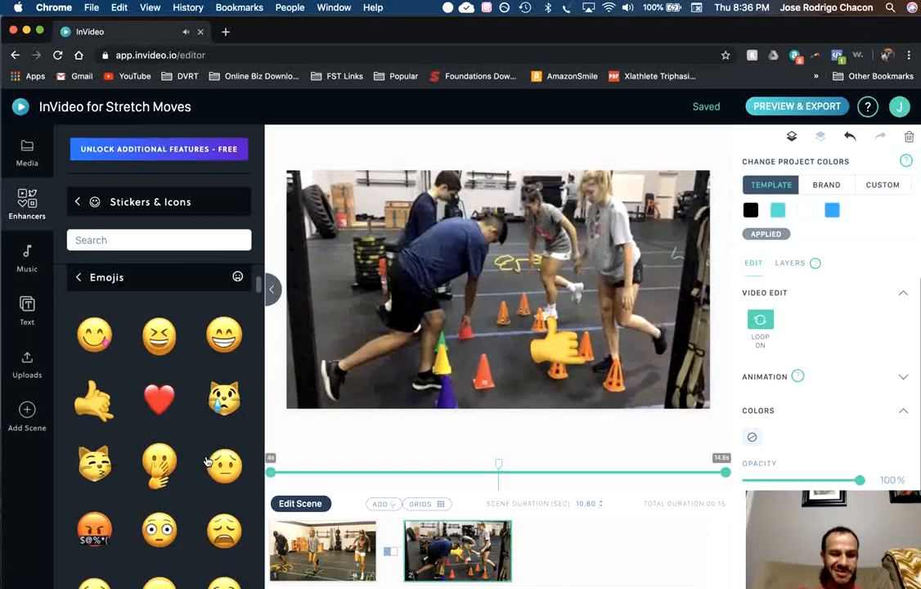
scroll(207, 463, "down", 10)
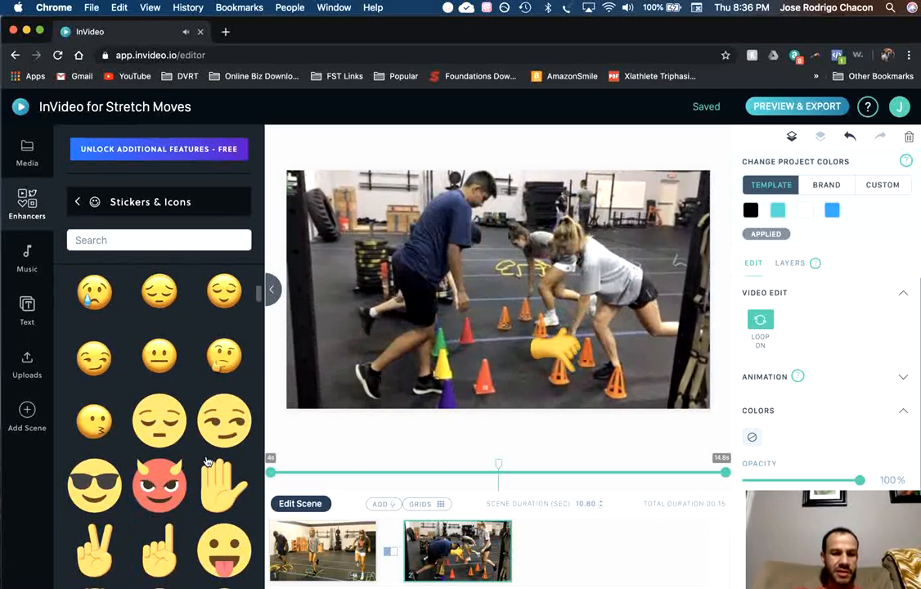
scroll(204, 460, "down", 5)
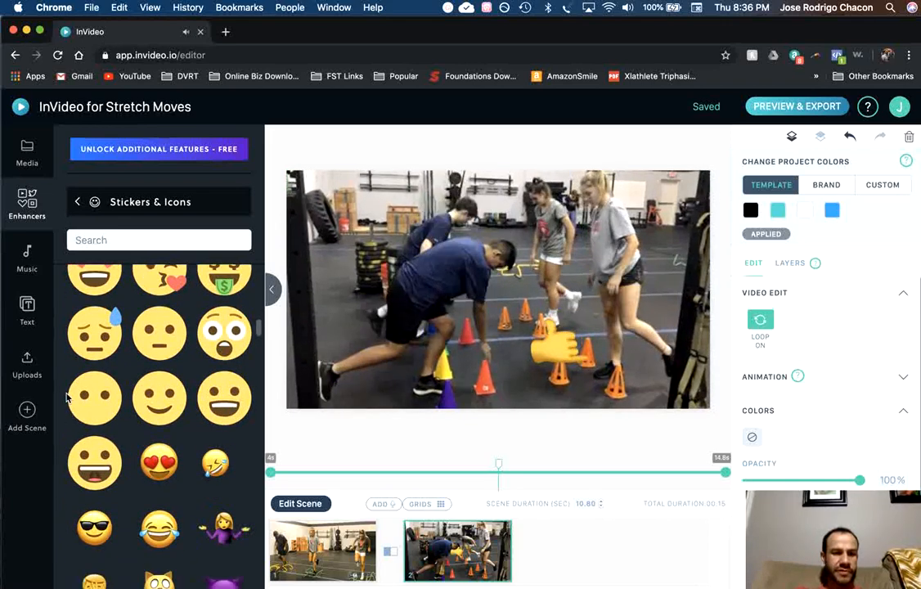
Add the dense gold Confetti overlay from the Overlays enhancers to the second scene and preview it
left_click(28, 203)
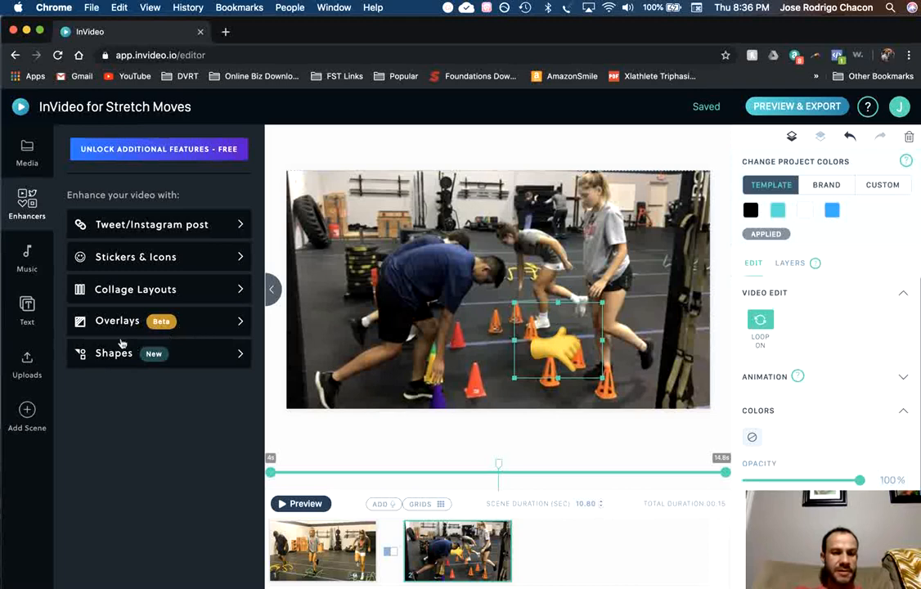
left_click(119, 322)
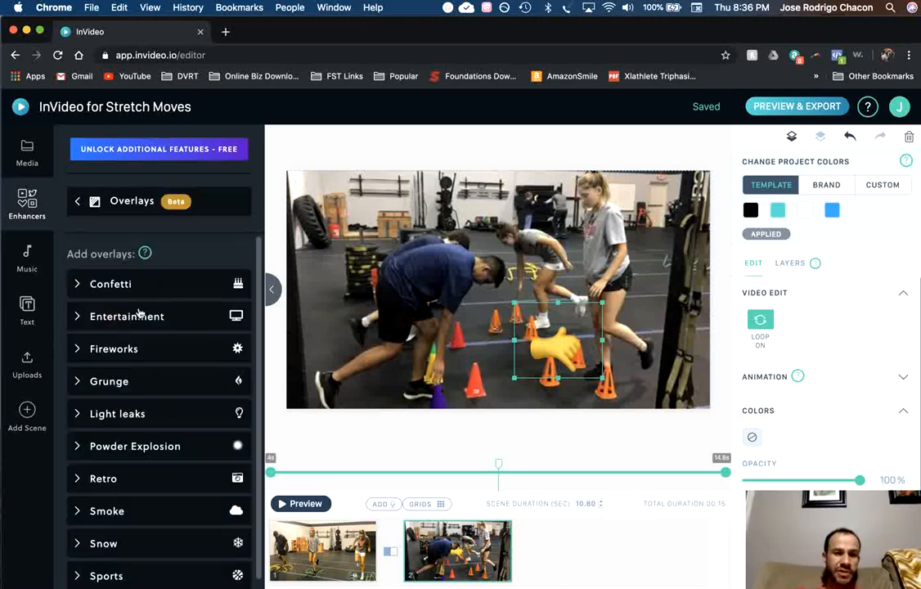
left_click(111, 284)
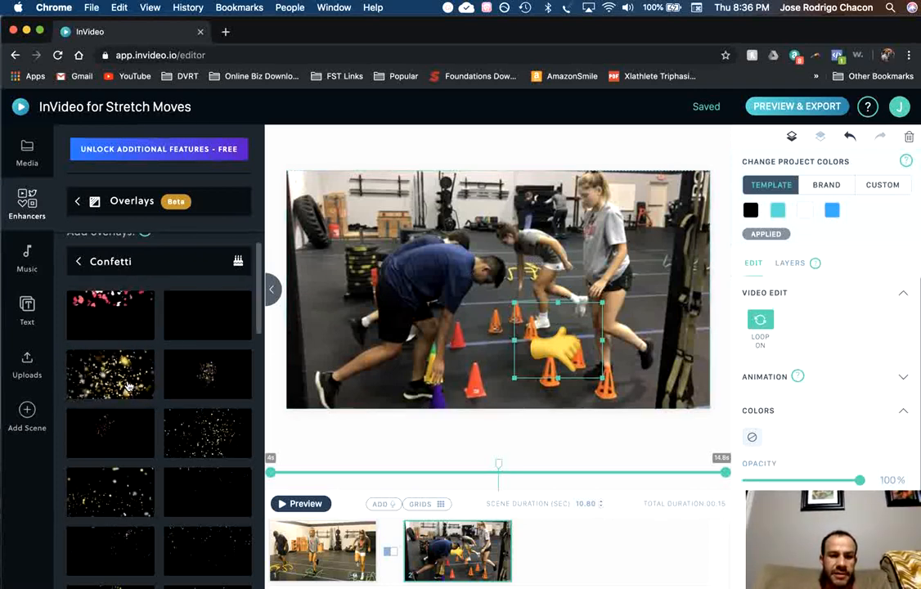
left_click_drag(129, 385, 446, 287)
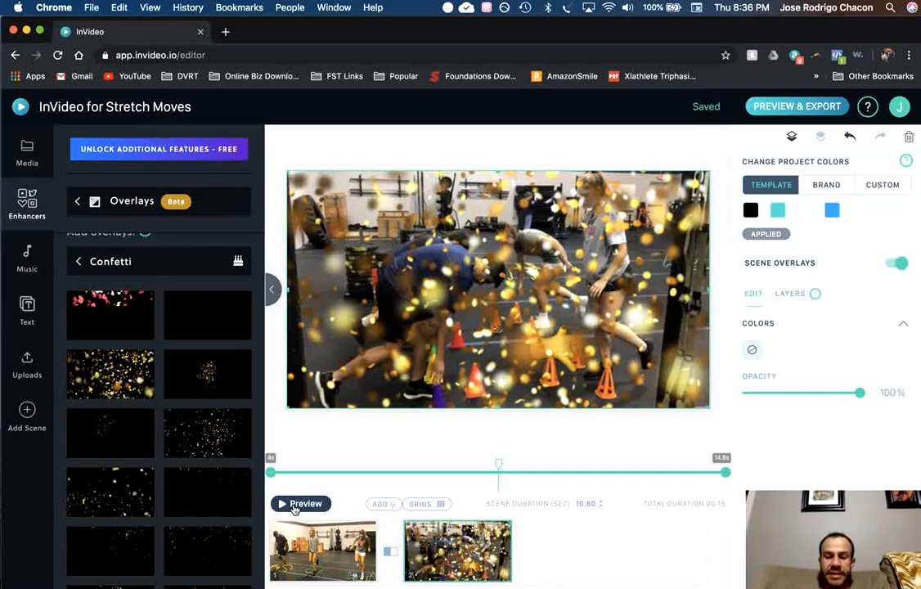
left_click(295, 505)
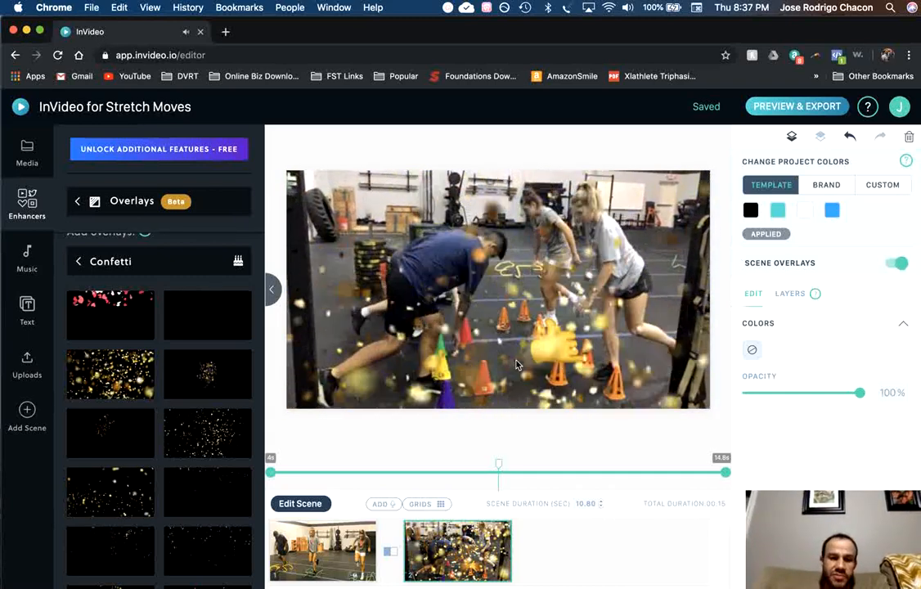
Delete the confetti overlay and the hand sticker from the second scene, and preview the whole video without exporting it
left_click(790, 294)
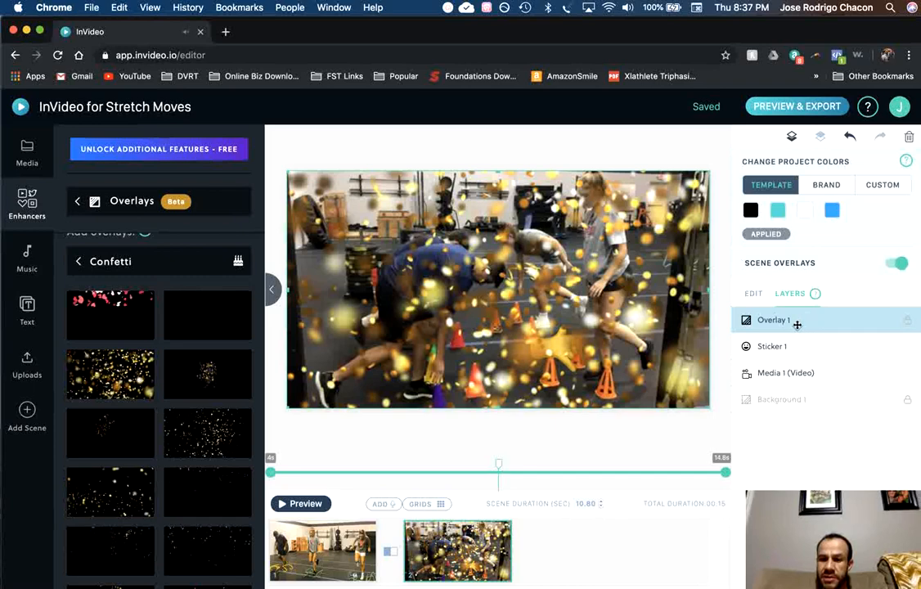
key("Delete")
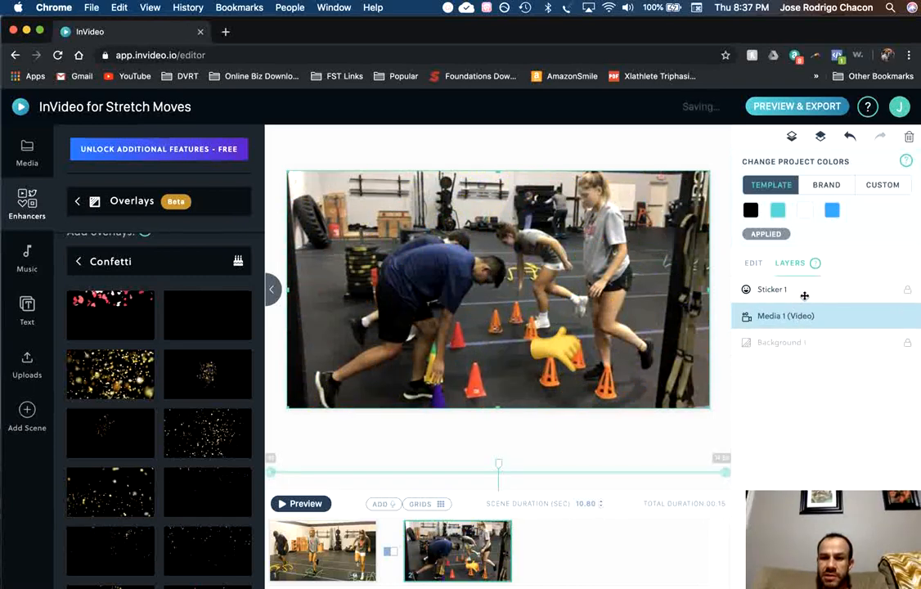
left_click(803, 293)
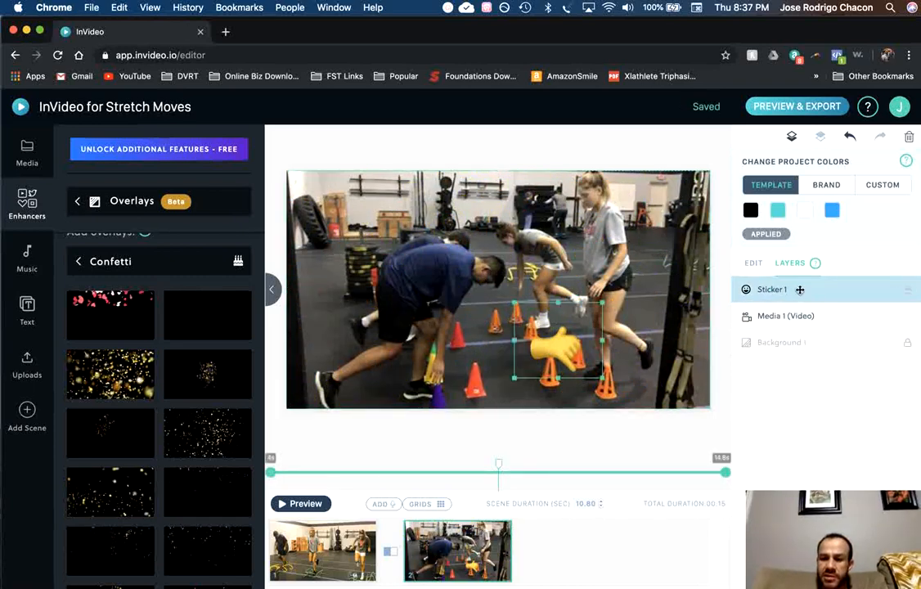
key("Delete")
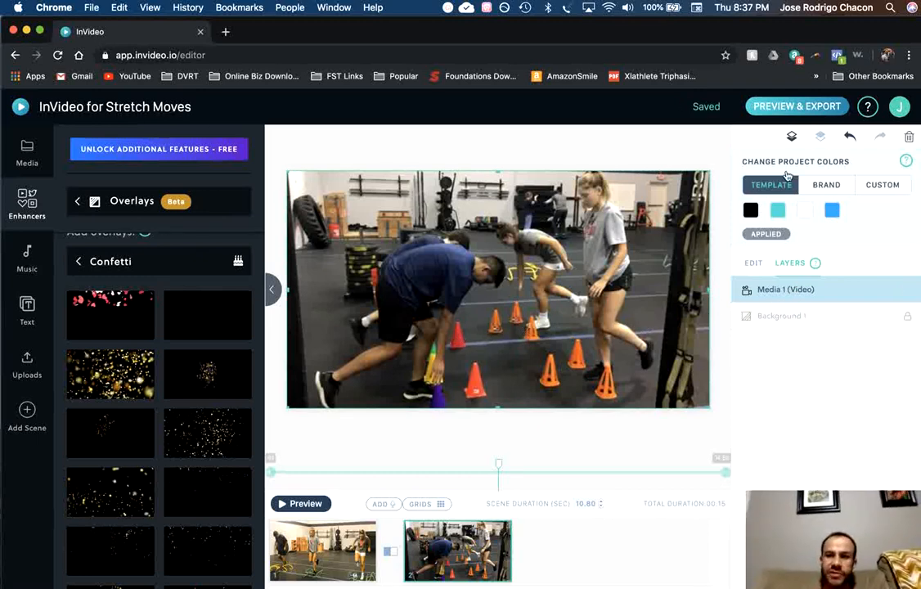
left_click(785, 107)
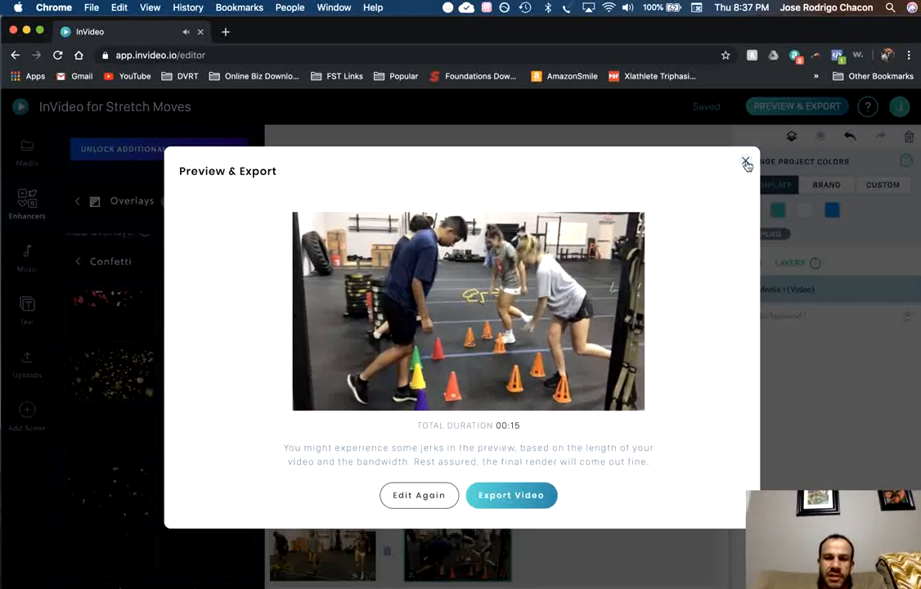
left_click(745, 163)
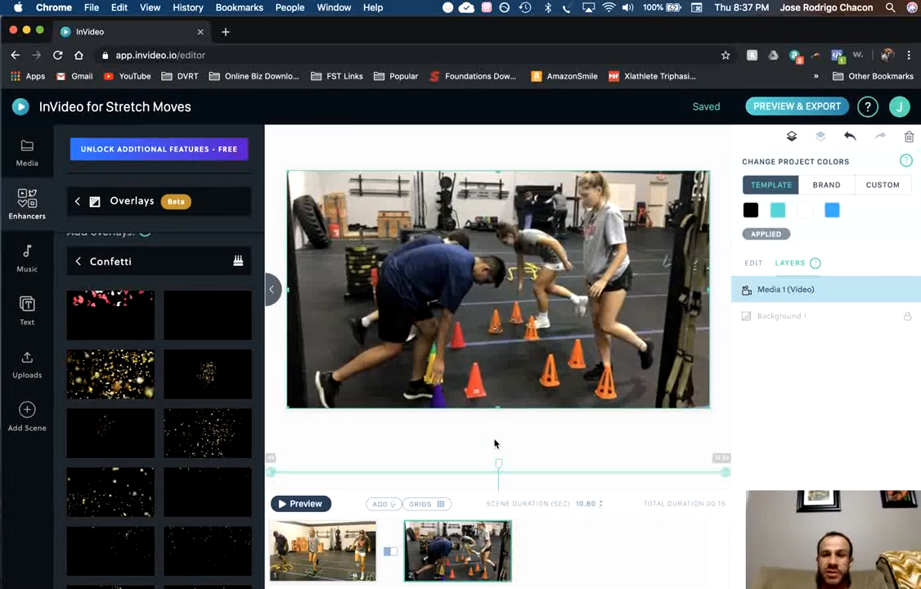
Open My Projects and examine the social sharing options of the completed Tip Tuesday: Hammys video
left_click(900, 109)
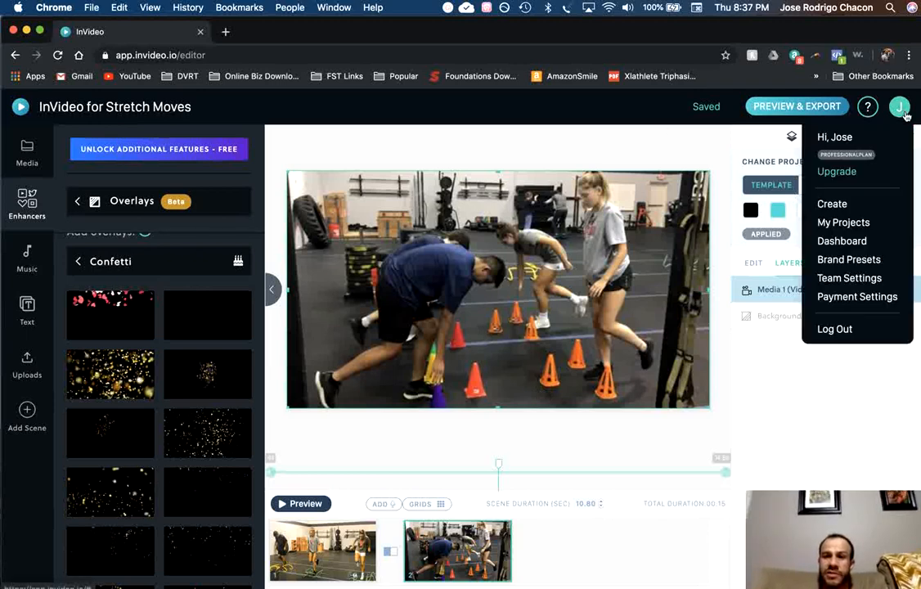
left_click(849, 222)
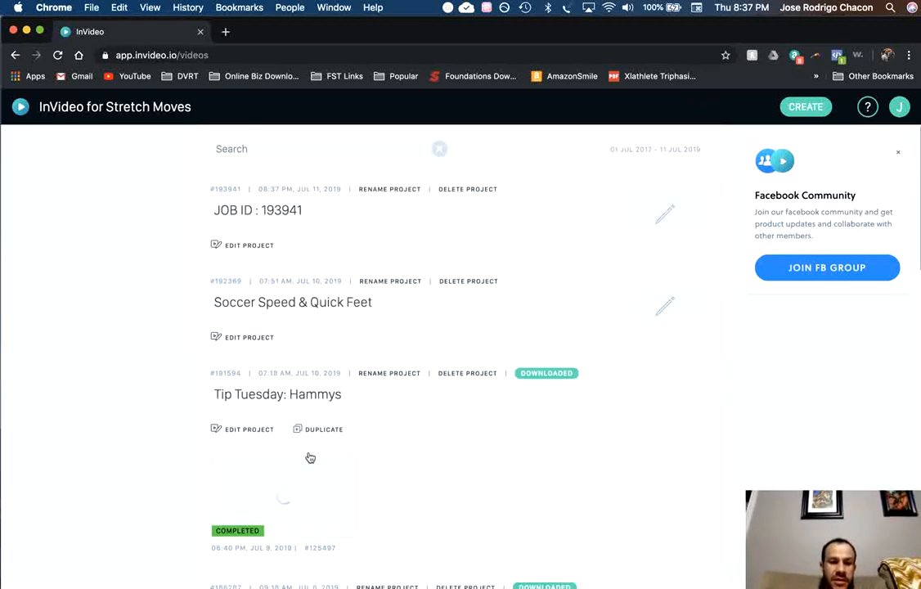
mouse_move(352, 506)
scroll(406, 443, "down", 3)
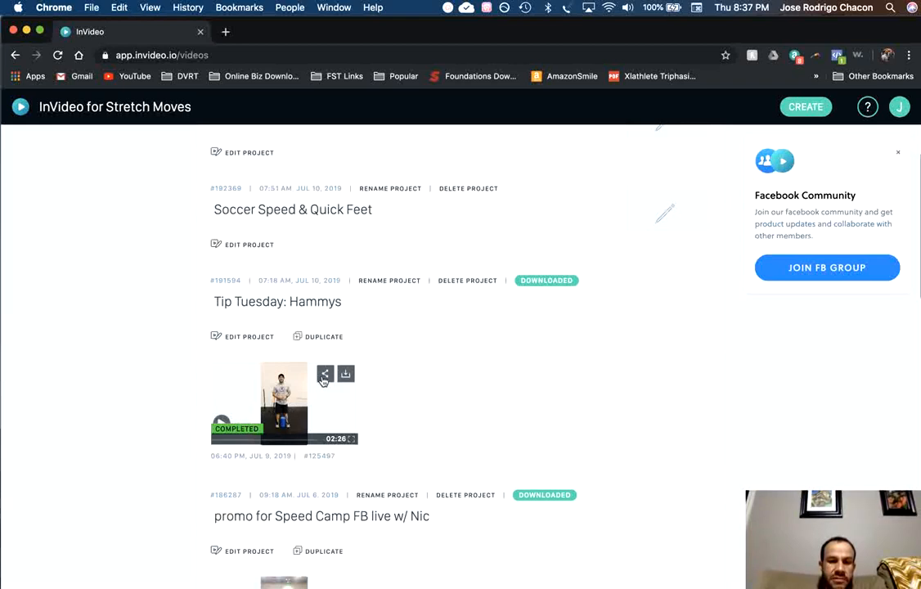
left_click(325, 375)
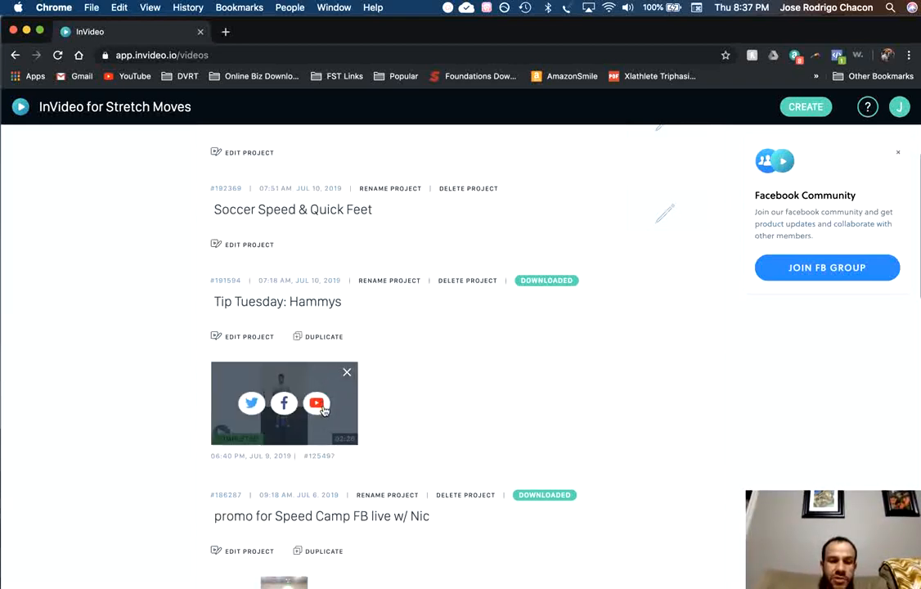
left_click(348, 373)
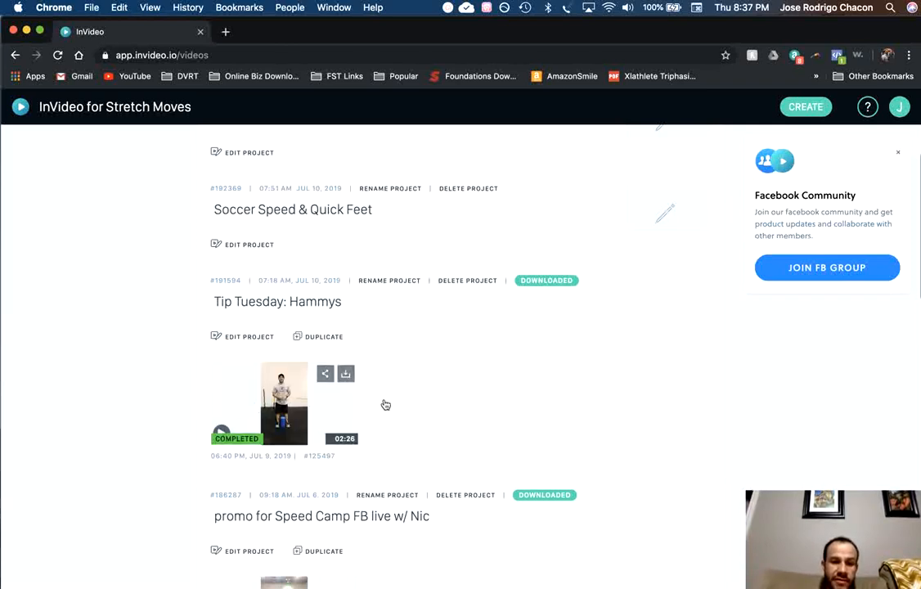
Play the Tip Tuesday: Hammys video in full screen, skip through its early part, and return to the project list
mouse_move(294, 405)
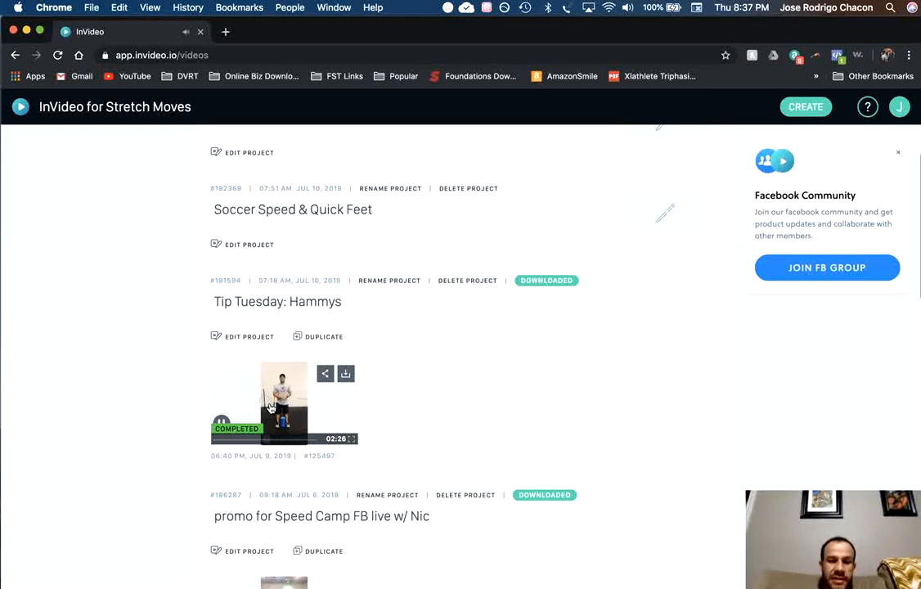
left_click(223, 421)
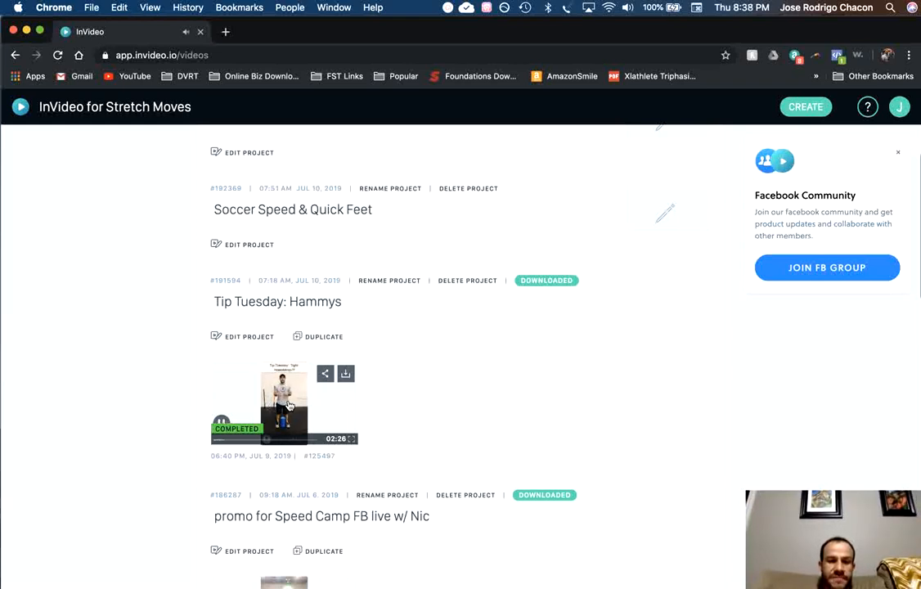
left_click(353, 441)
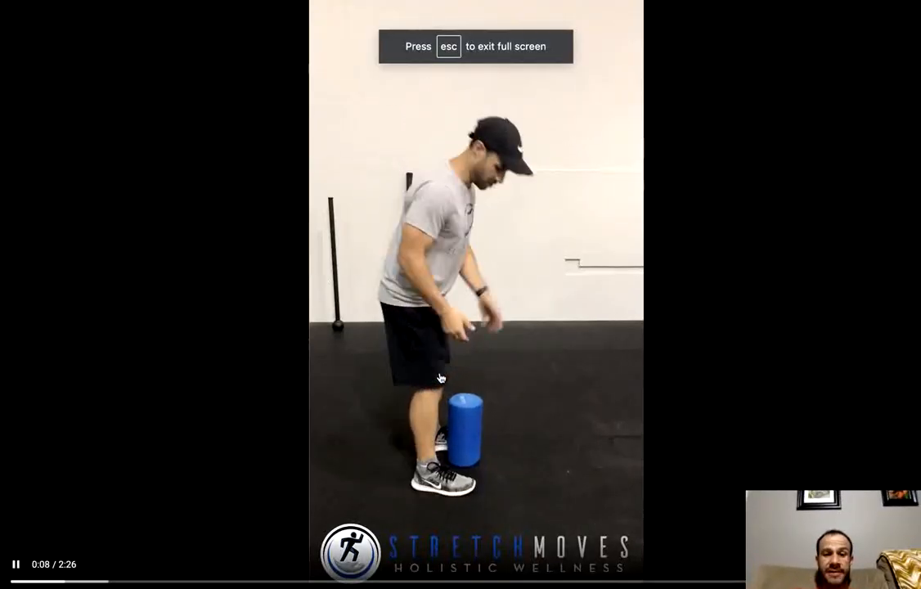
key("XF86AudioRaiseVolume")
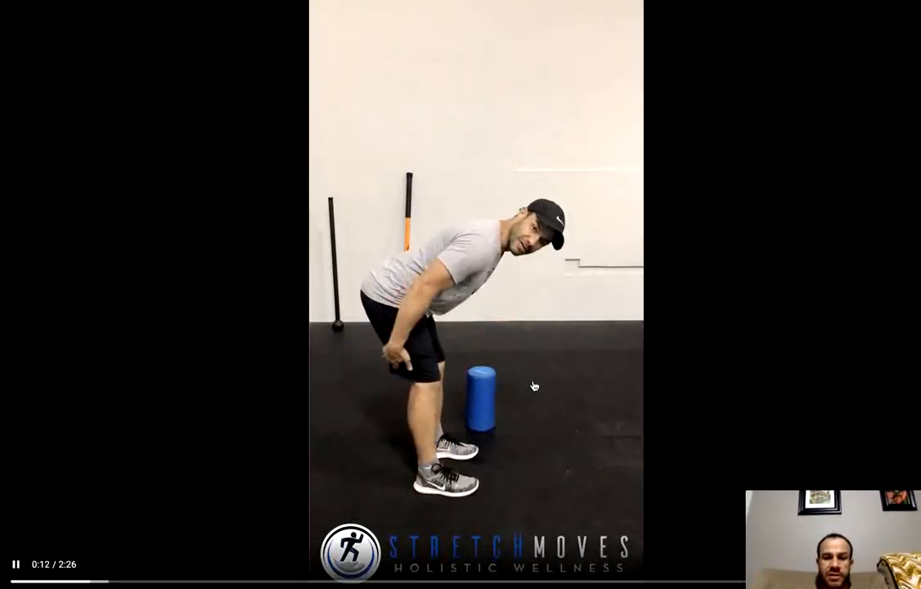
left_click(82, 581)
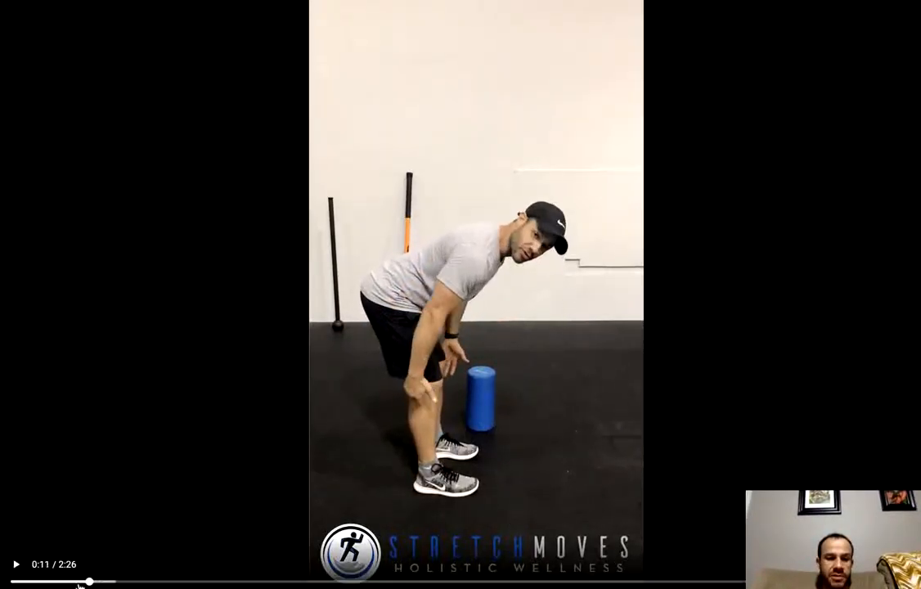
left_click(47, 581)
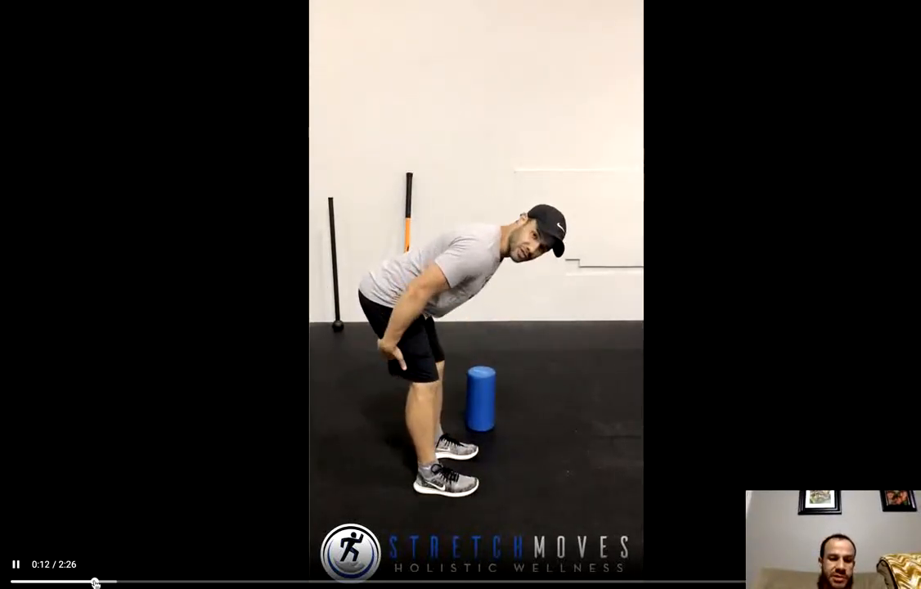
left_click_drag(98, 583, 270, 584)
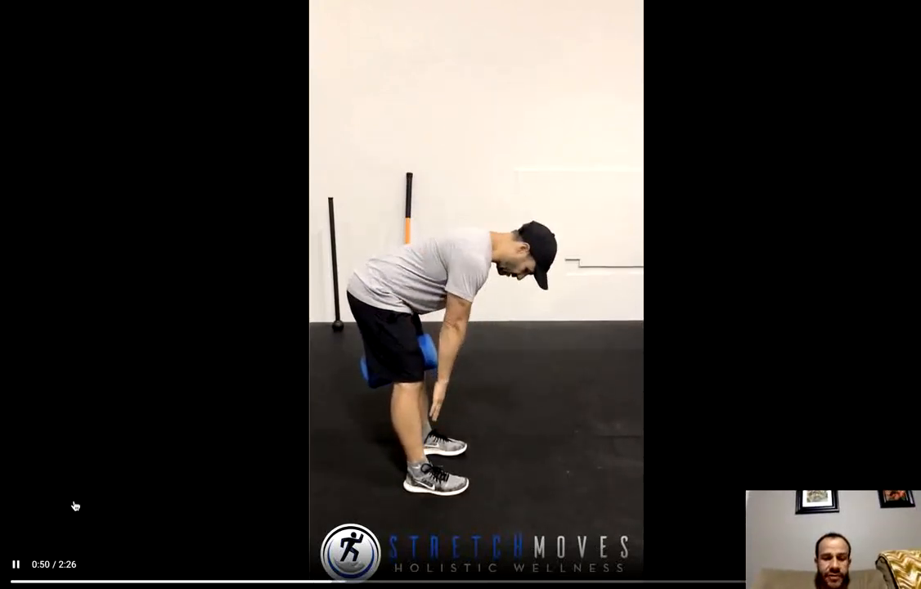
key("Escape")
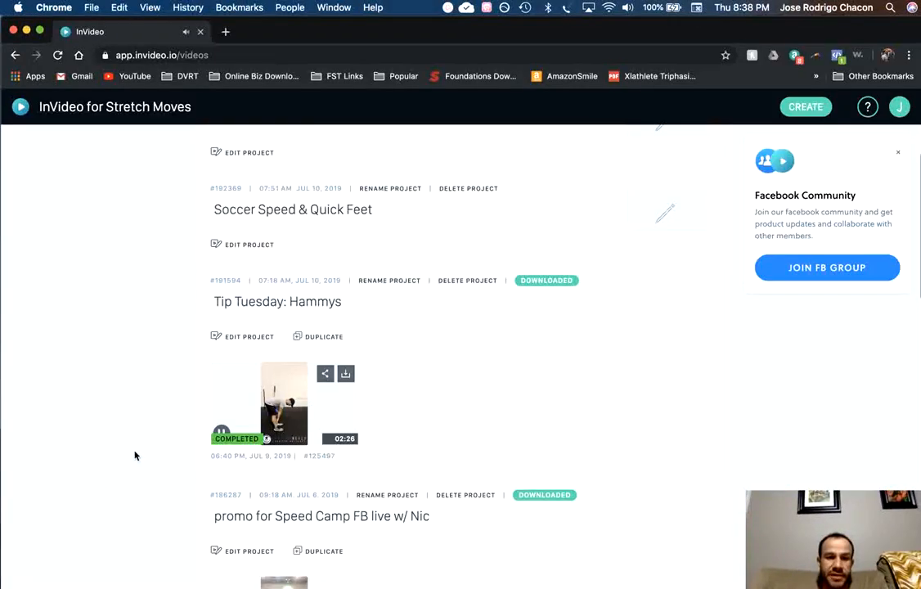
Look through the other completed projects in the project list, down to Adjust to your circumstance
scroll(518, 369, "down", 2)
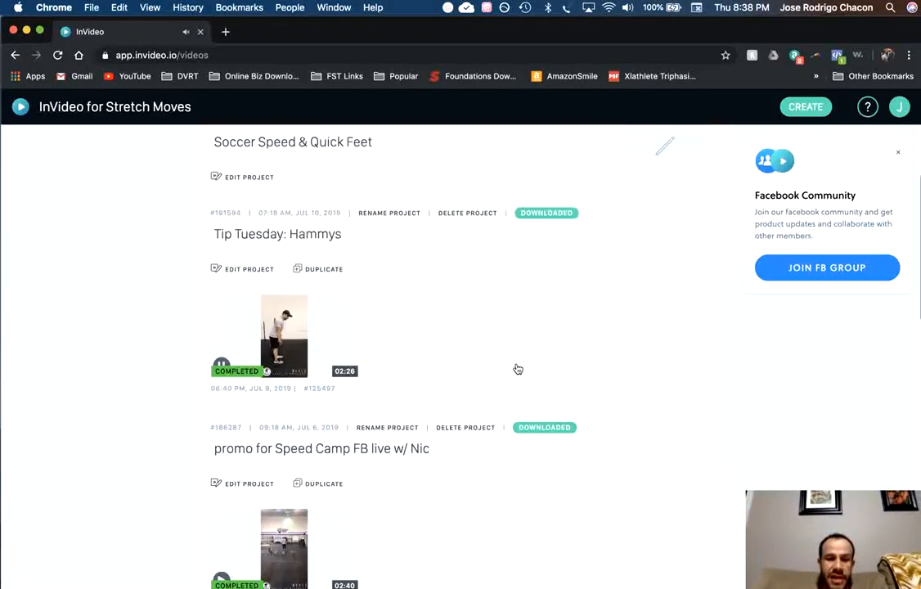
scroll(462, 361, "down", 3)
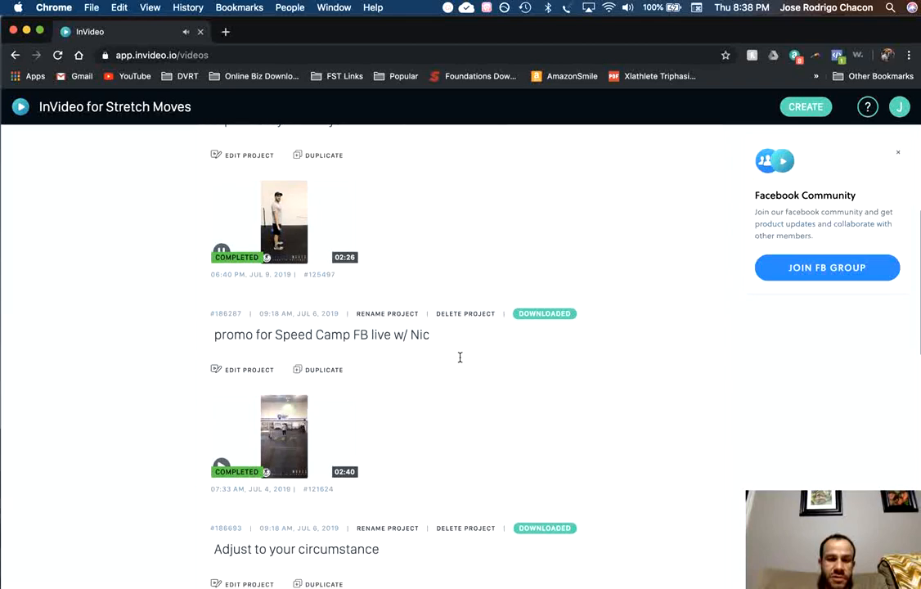
mouse_move(227, 250)
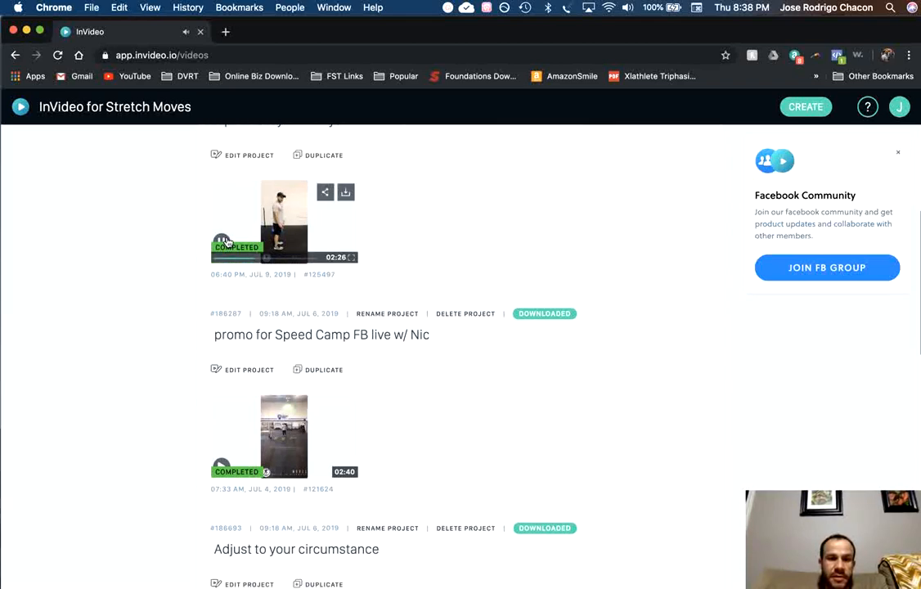
scroll(489, 373, "down", 3)
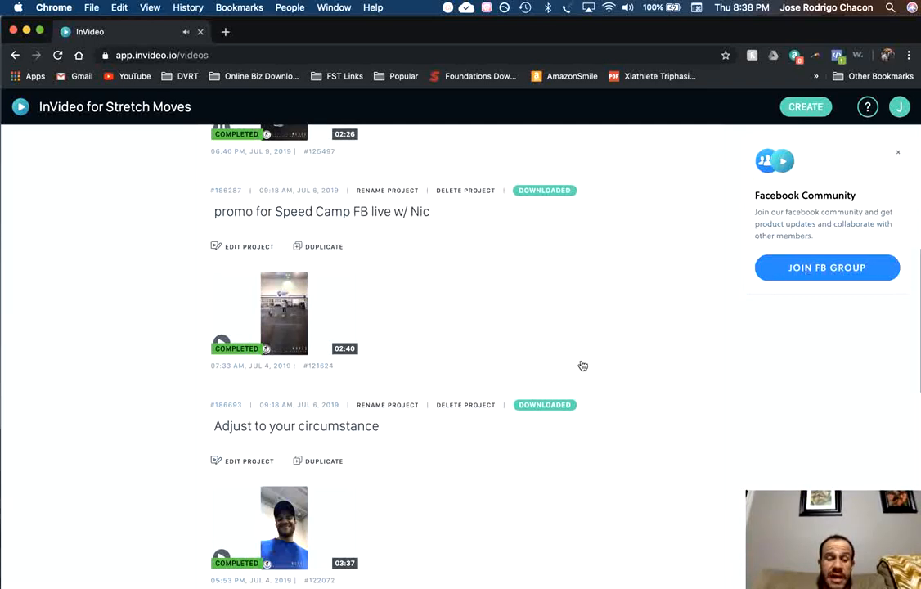
Find the nine-second Statue of Liberty Fourth of July video in the project list, view it in full screen, and return to the list
scroll(613, 362, "down", 4)
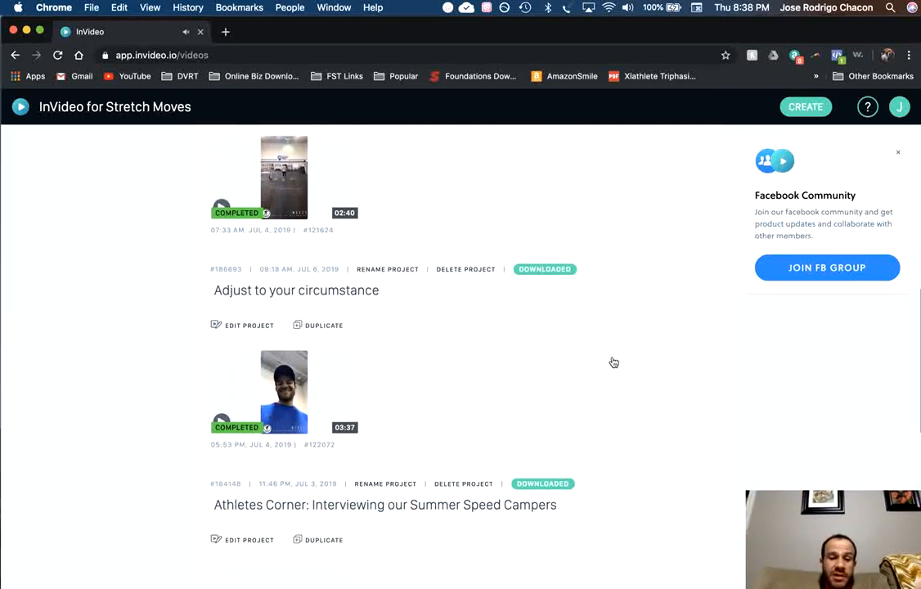
scroll(614, 362, "down", 6)
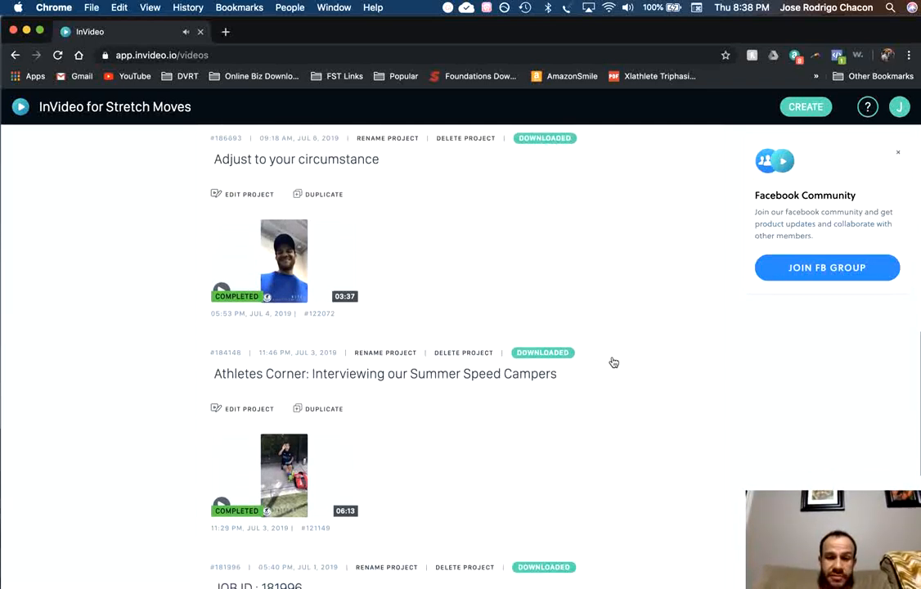
scroll(613, 362, "down", 2)
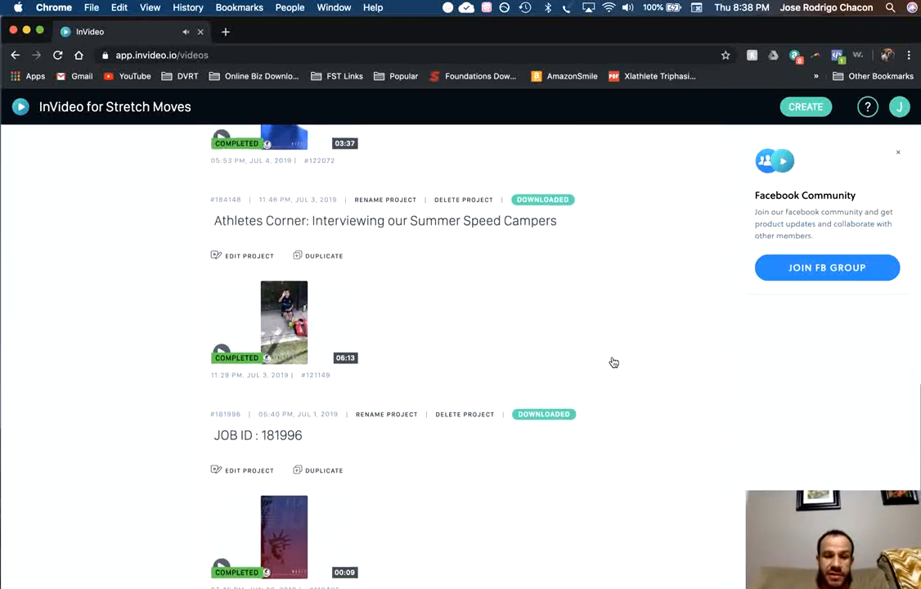
scroll(614, 362, "up", 3)
scroll(613, 362, "down", 6)
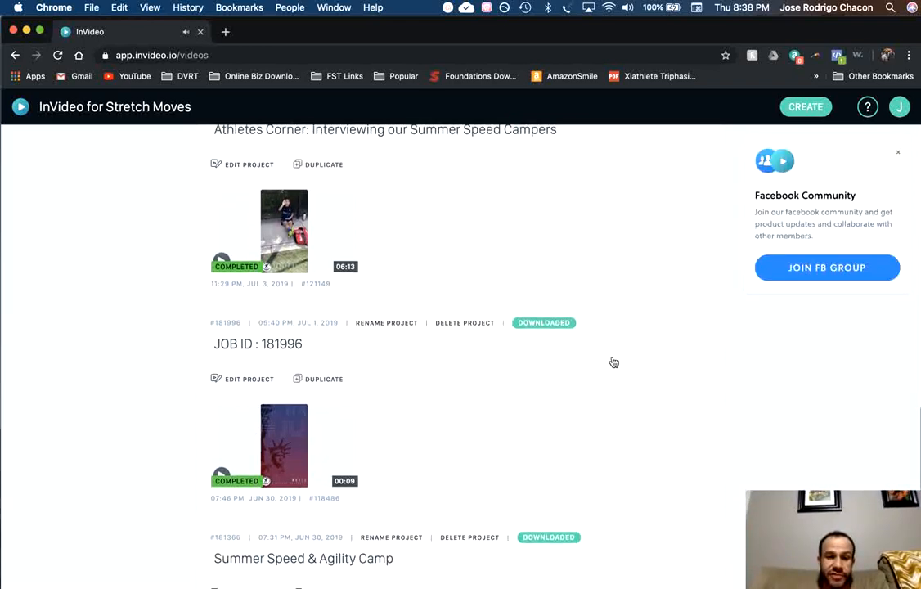
mouse_move(290, 446)
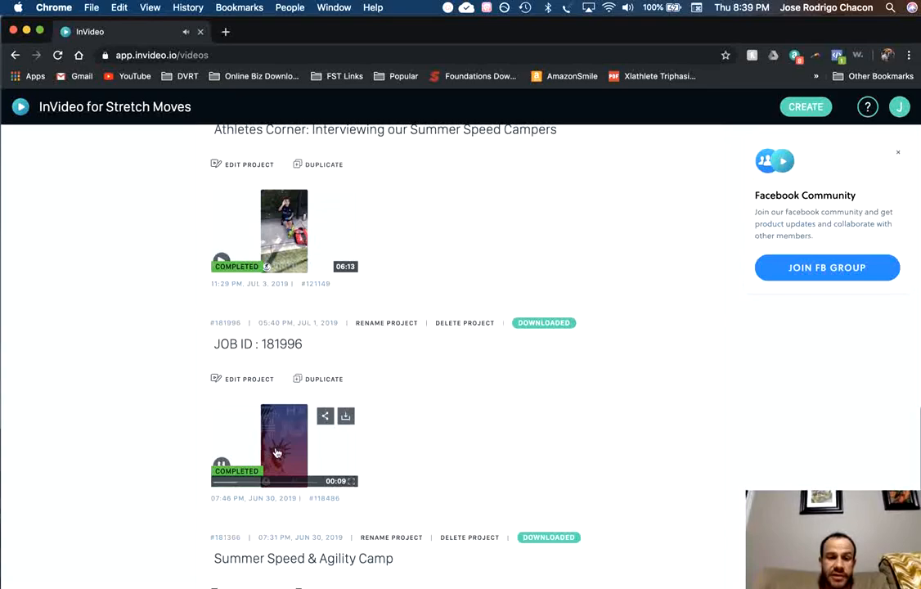
left_click(352, 480)
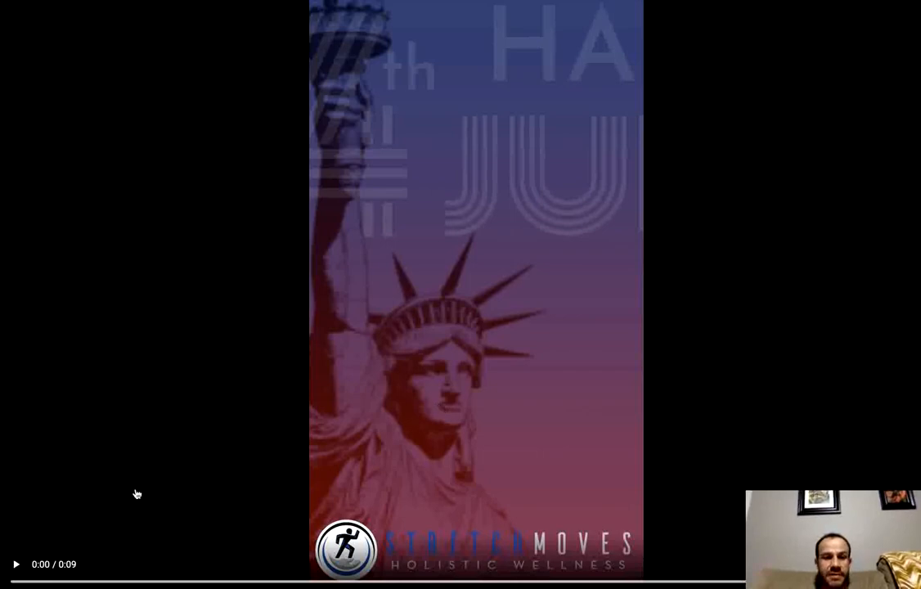
key("Escape")
Look at the Summer Speed & Agility Camp project and return to the start of the project list
scroll(627, 386, "down", 5)
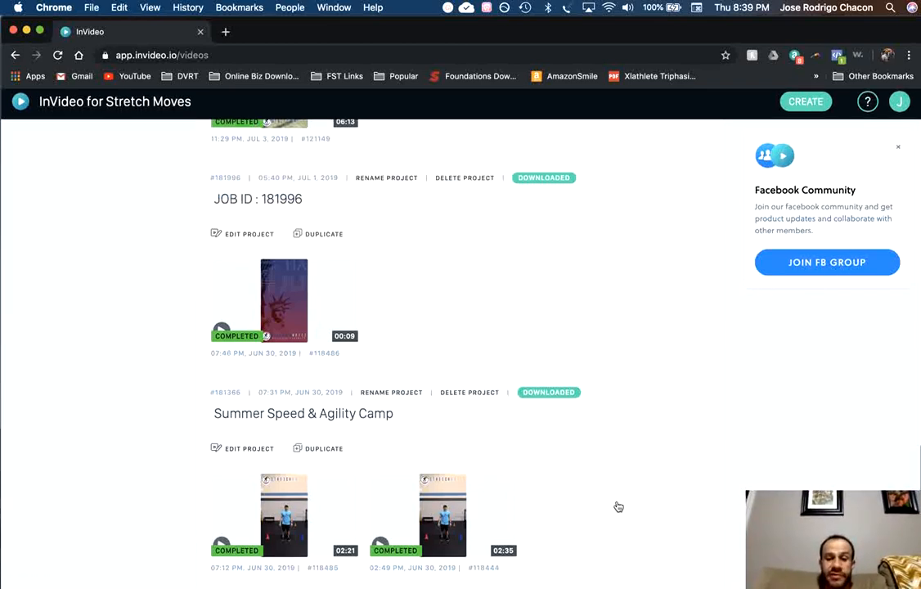
scroll(619, 503, "up", 10)
scroll(618, 507, "up", 10)
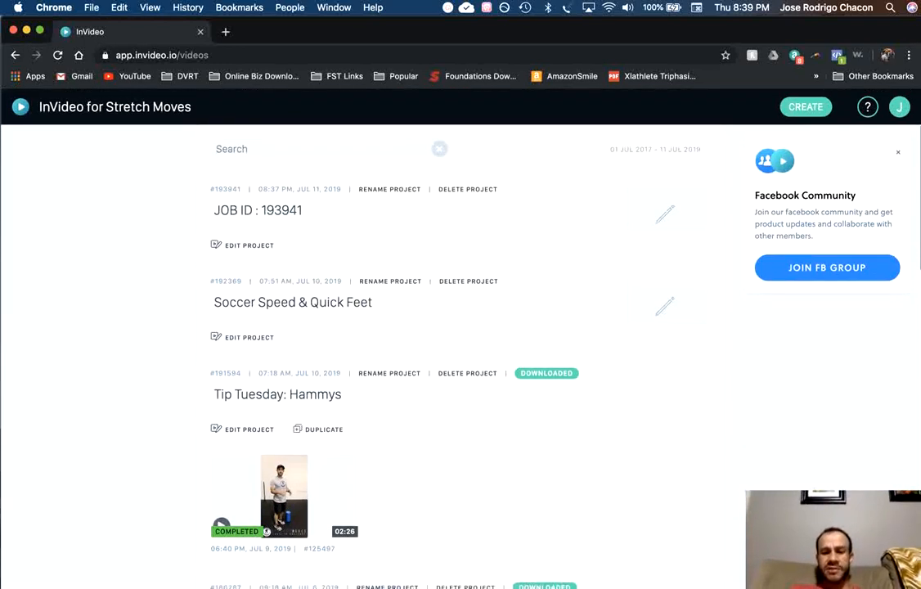
Switch to iMovie, dismiss the library storage warning to show its project browser, minimize it, and return to InVideo in Chrome
left_click(624, 578)
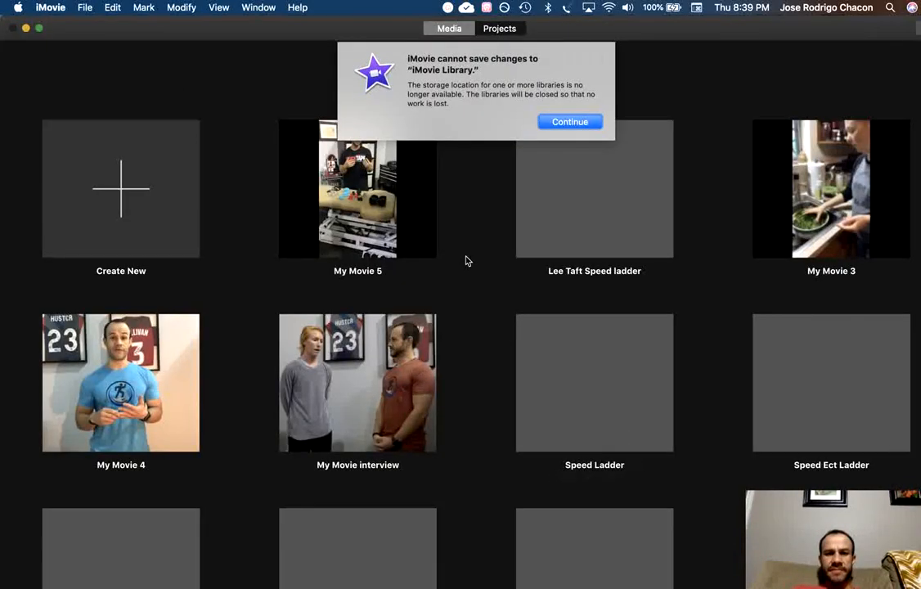
left_click(566, 123)
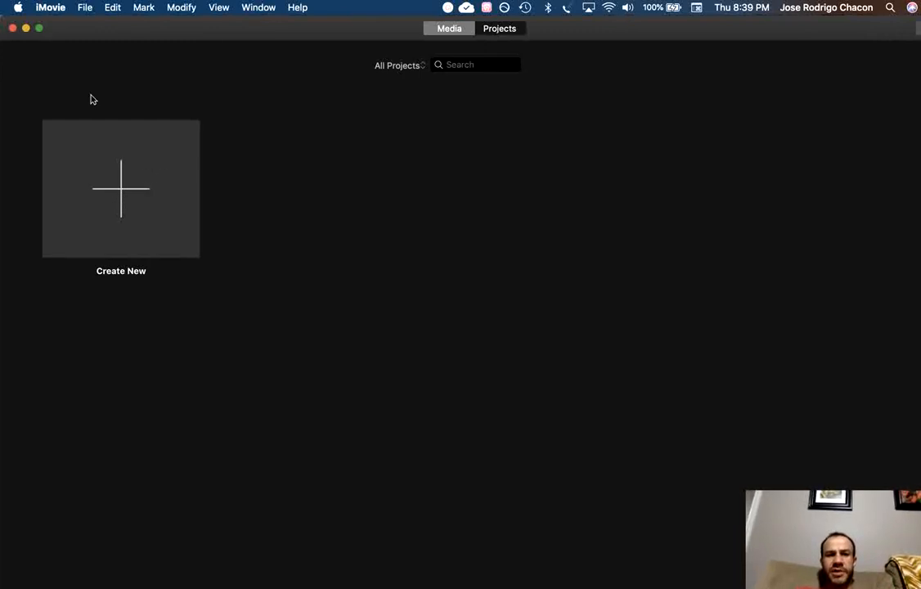
left_click(26, 28)
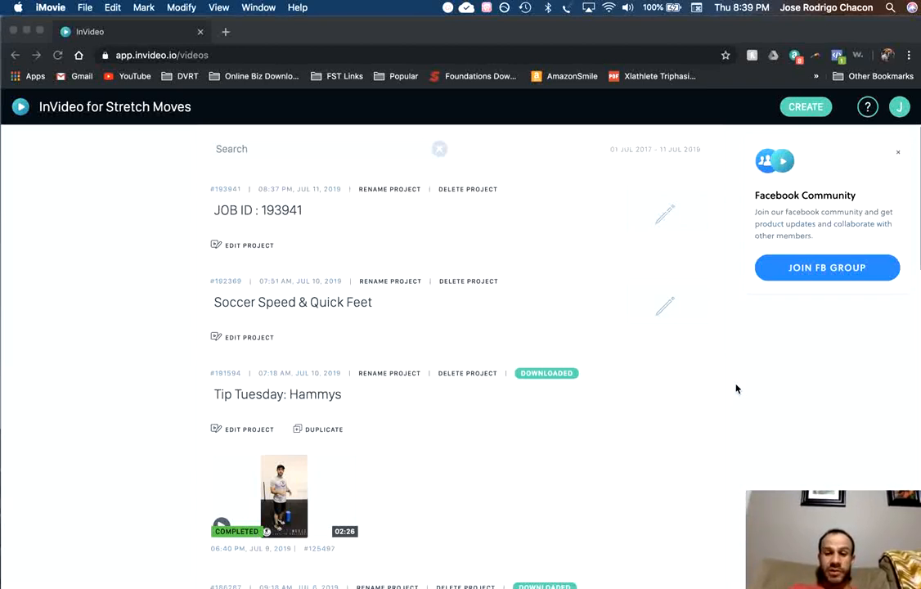
left_click(731, 389)
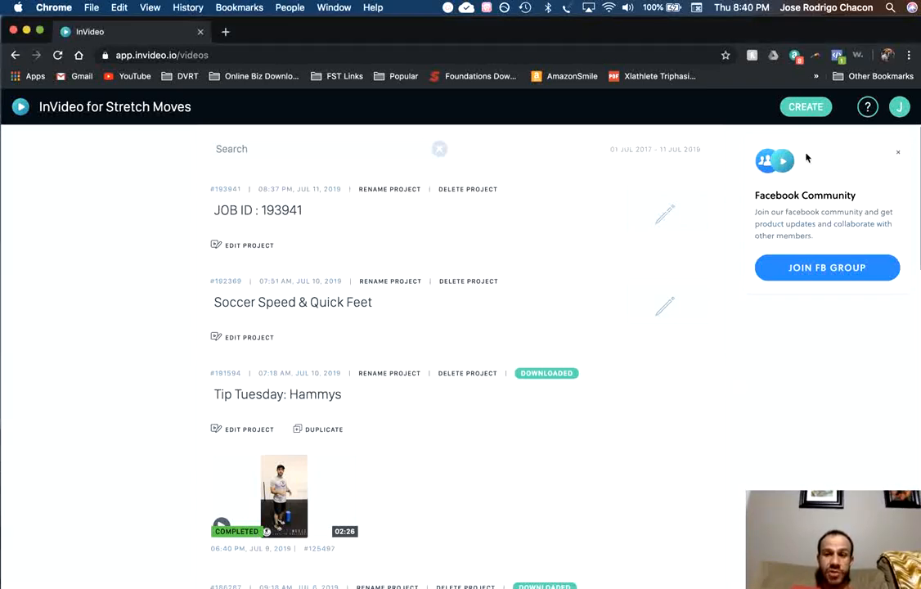
Open the Brand Presets and examine the logo, brand colors, social handles and end clip options
left_click(900, 109)
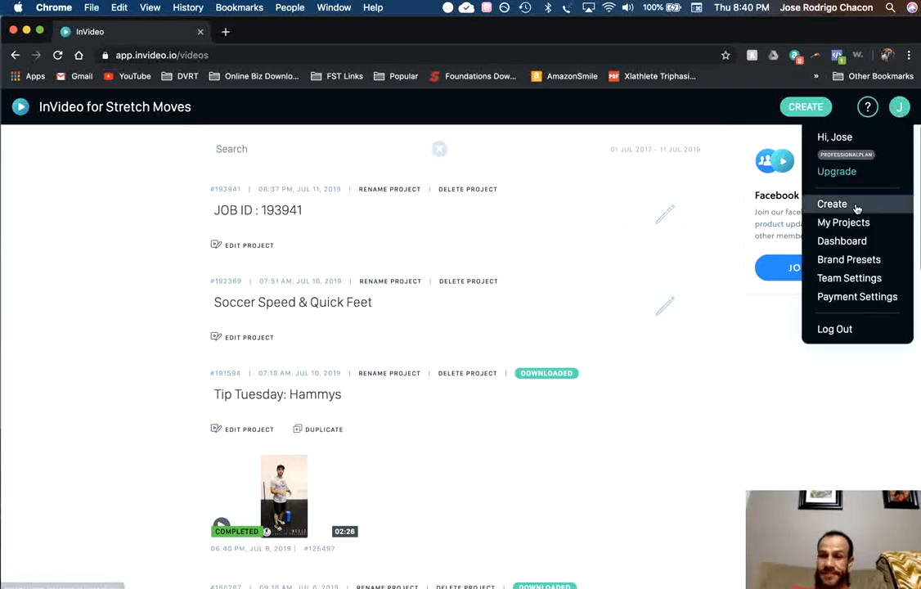
left_click(858, 260)
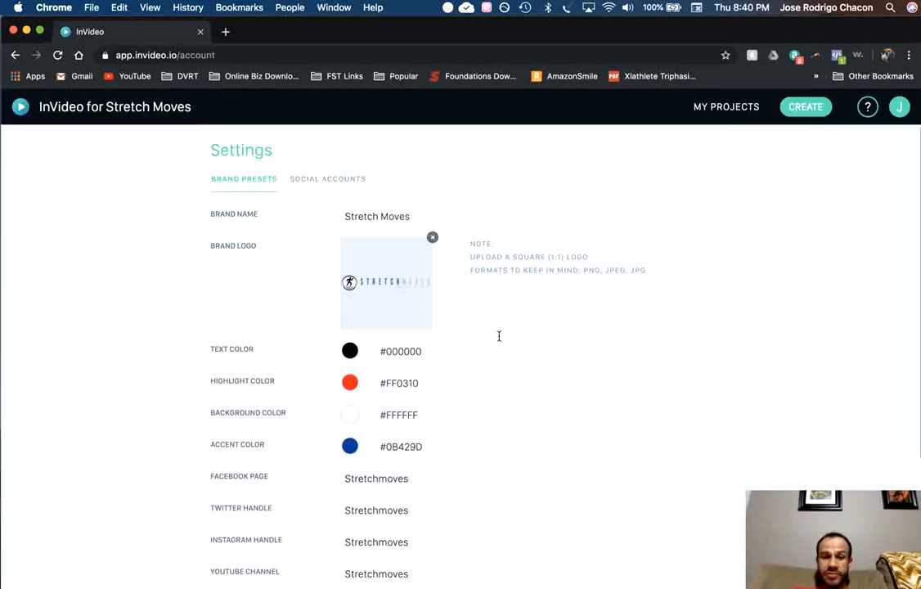
mouse_move(404, 296)
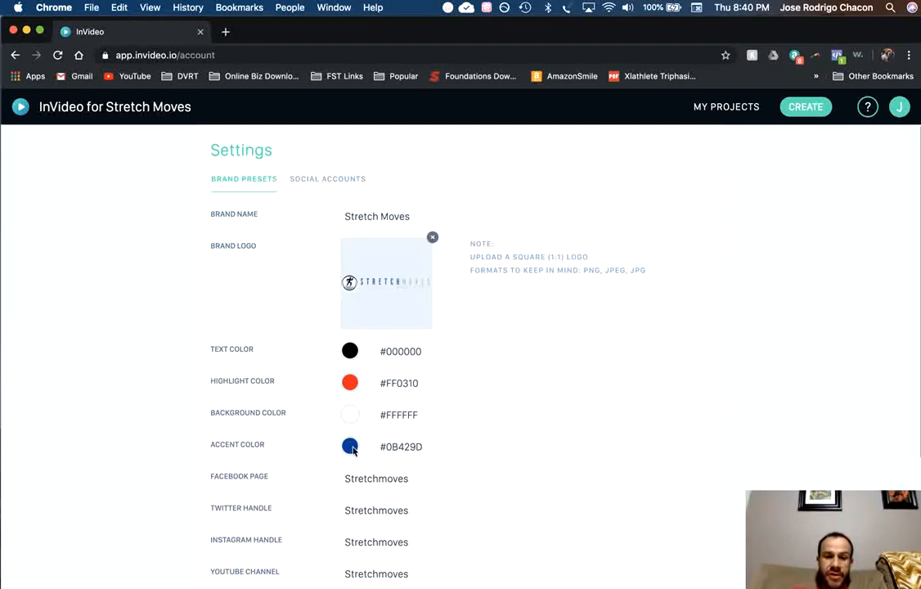
scroll(323, 442, "down", 2)
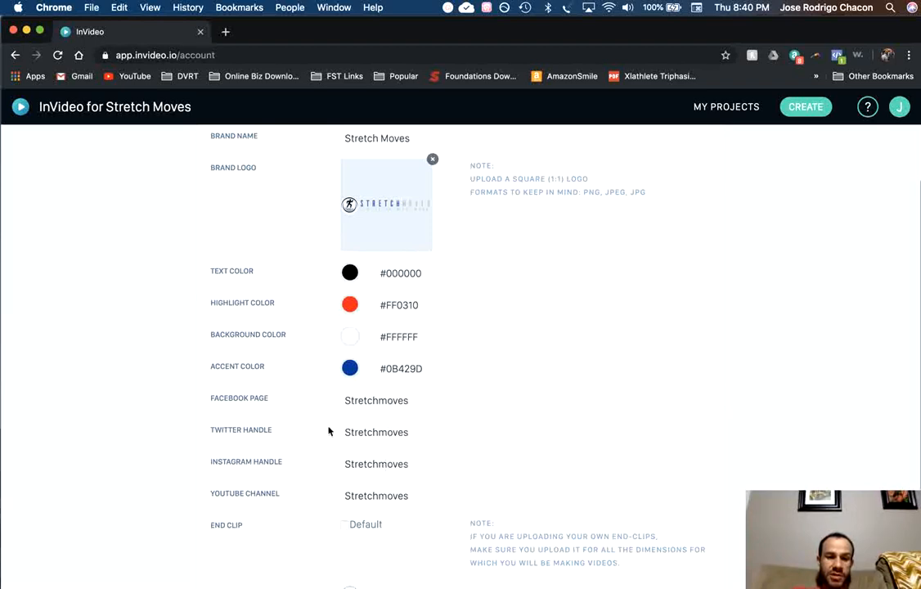
scroll(317, 410, "down", 3)
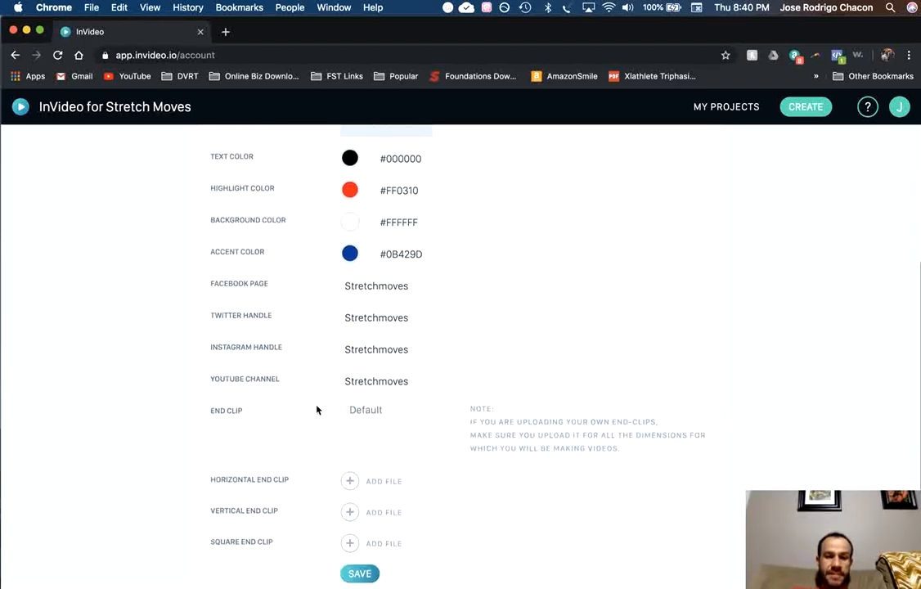
Check the connected social accounts in the settings, revisit the Brand Presets, and return to My Projects
scroll(317, 410, "up", 5)
left_click(327, 189)
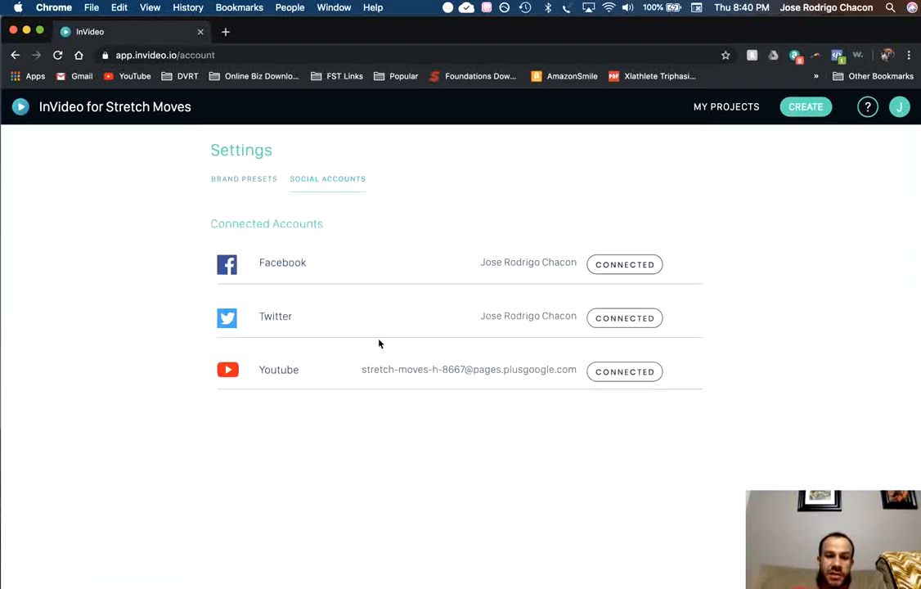
left_click(253, 182)
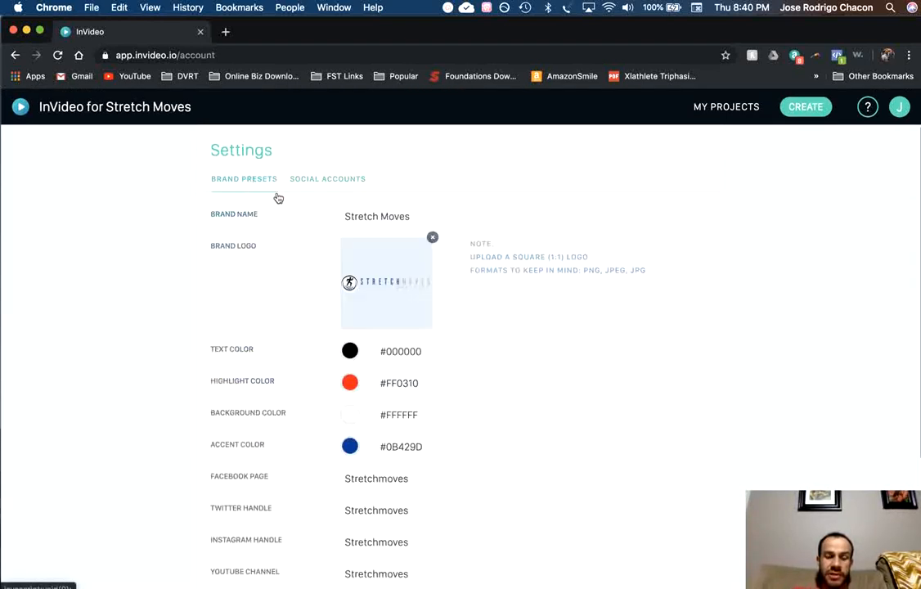
left_click(736, 112)
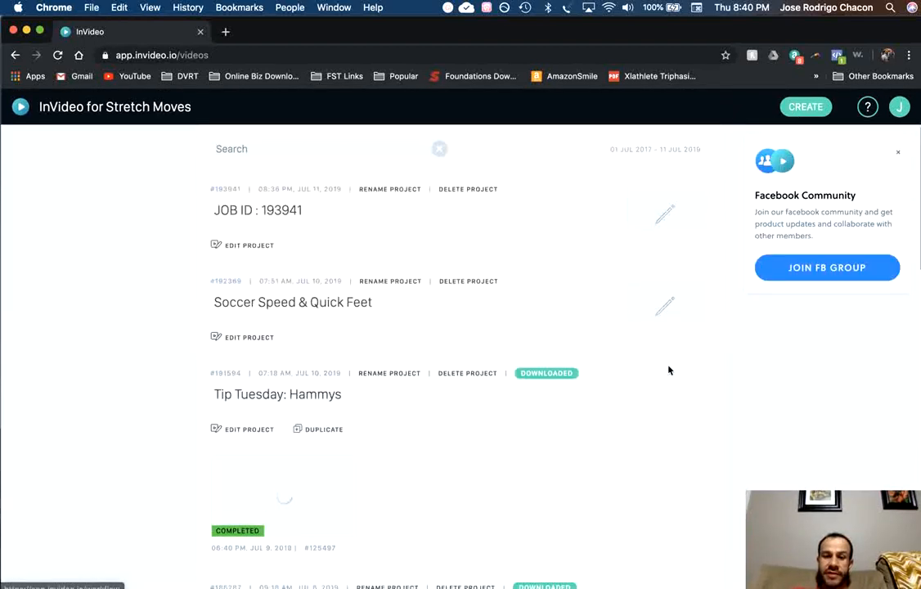